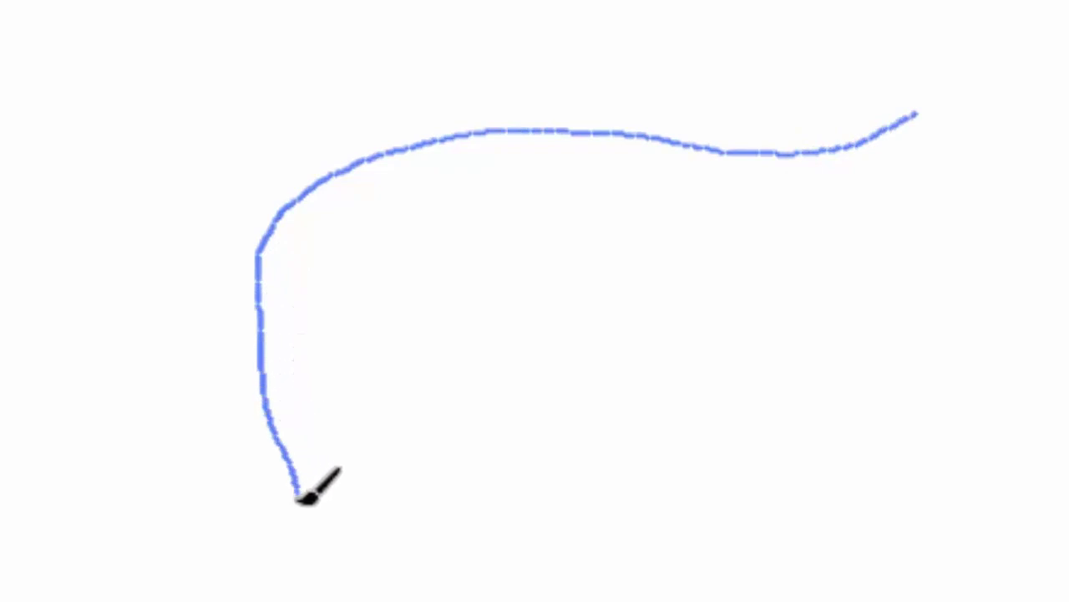
- Brush the long head curve with short hair strokes and a row of curved beard hairs along the jaw
drag(376, 165, 342, 282)
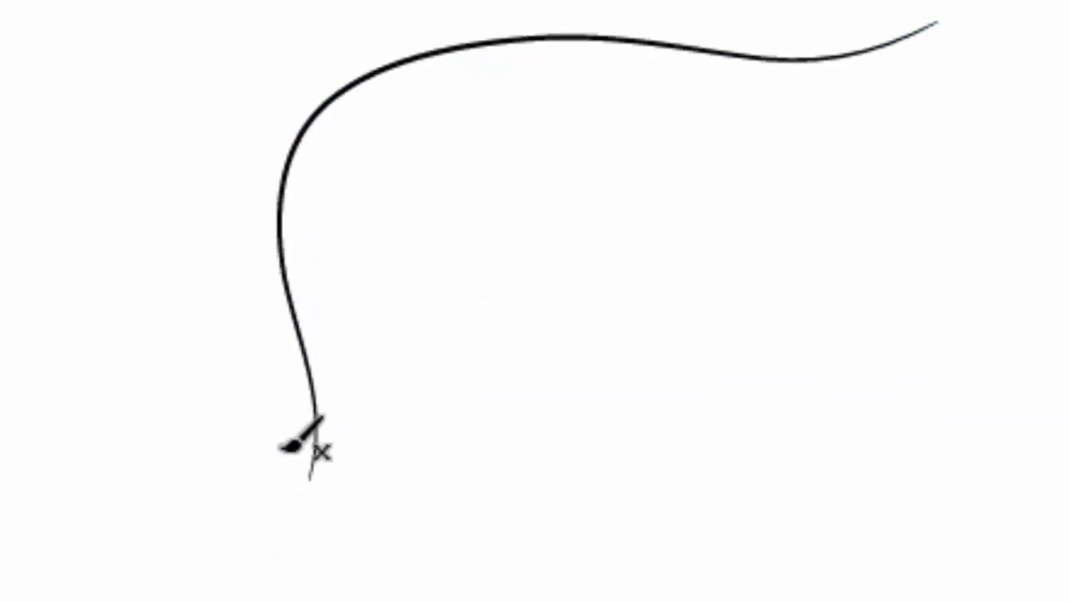
mouse_move(372, 243)
mouse_down()
mouse_move(351, 288)
mouse_move(350, 330)
mouse_up()
mouse_move(373, 276)
mouse_down()
mouse_move(370, 366)
mouse_move(452, 472)
mouse_up()
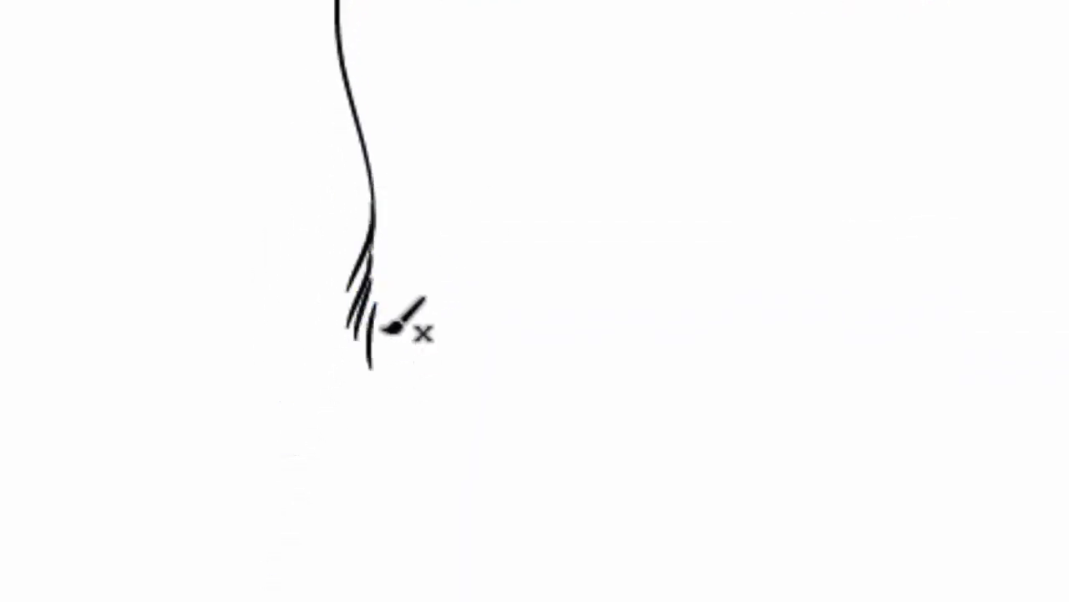
drag(426, 431, 435, 505)
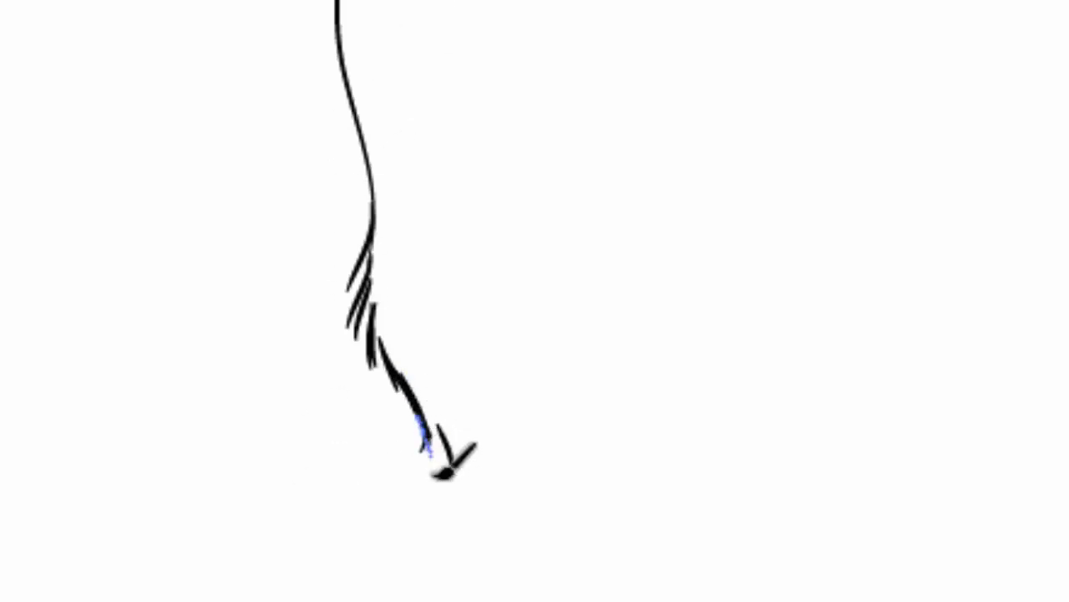
mouse_move(426, 386)
mouse_down()
mouse_move(346, 171)
mouse_move(349, 317)
mouse_move(376, 250)
mouse_up()
drag(380, 305, 417, 244)
drag(460, 303, 482, 259)
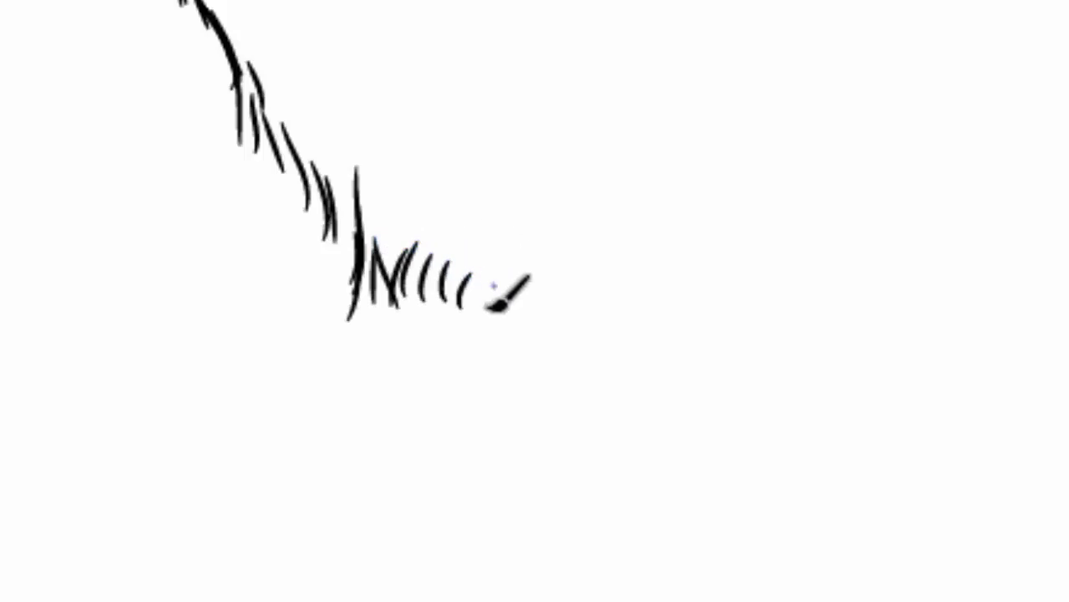
drag(501, 347, 522, 280)
drag(539, 355, 560, 309)
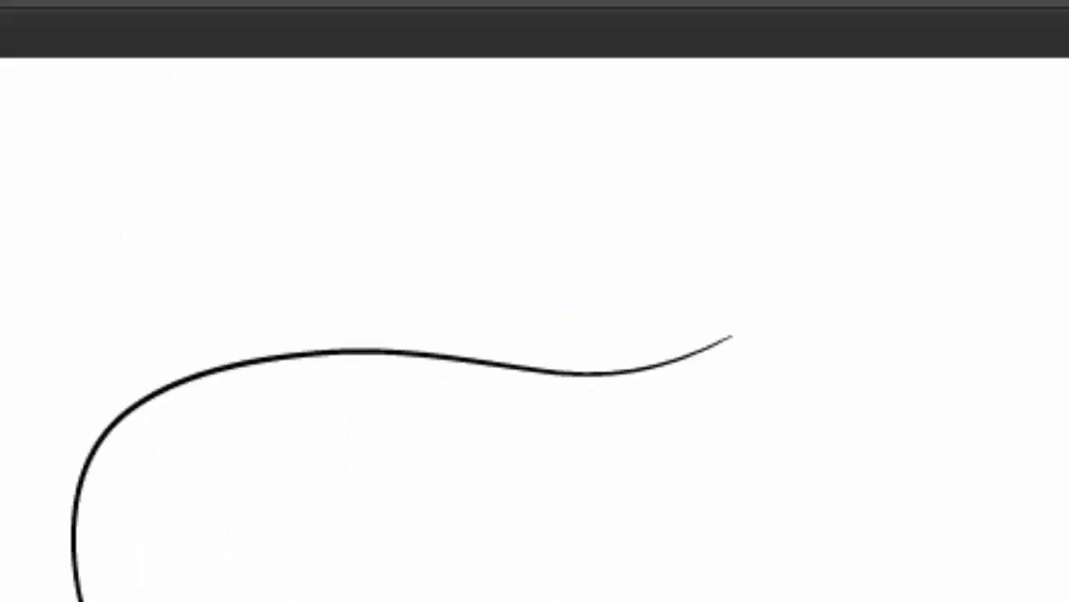
- Draw the contour beside the face, the ear's curve, and extend the hatched jaw edge
drag(626, 100, 341, 96)
mouse_move(496, 86)
mouse_down()
mouse_move(530, 28)
mouse_move(570, 12)
mouse_move(343, 453)
mouse_up()
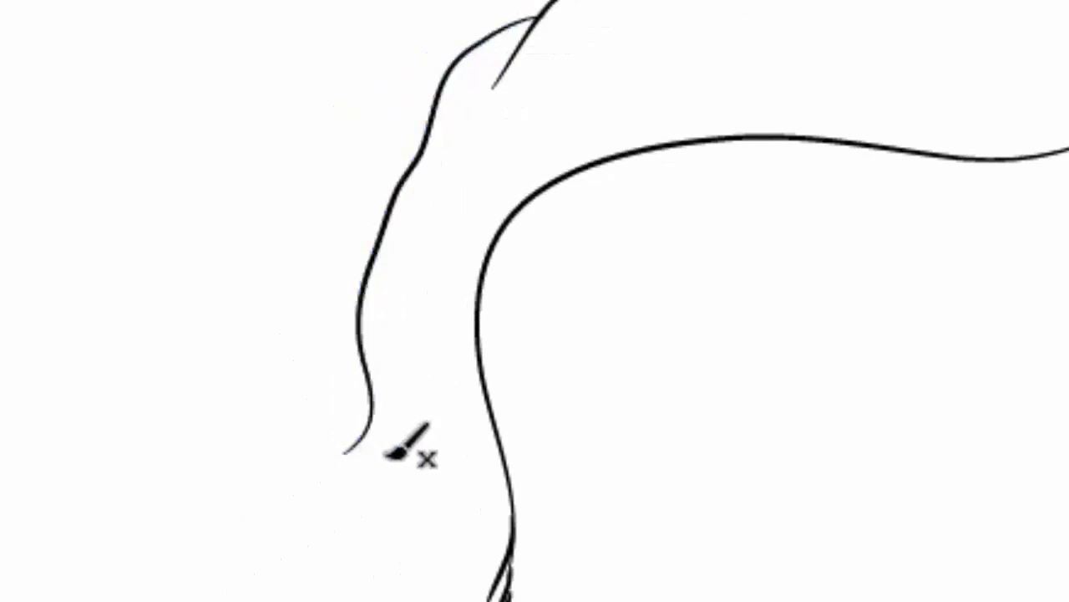
drag(378, 490, 361, 577)
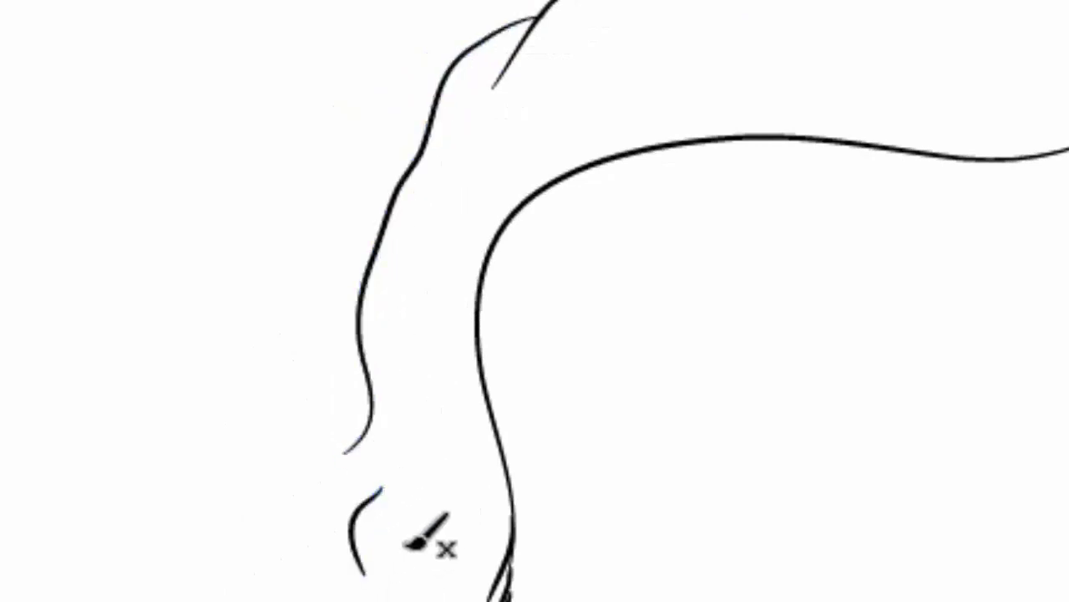
drag(409, 543, 493, 252)
mouse_move(501, 91)
mouse_down()
mouse_move(454, 148)
mouse_move(494, 270)
mouse_move(496, 418)
mouse_up()
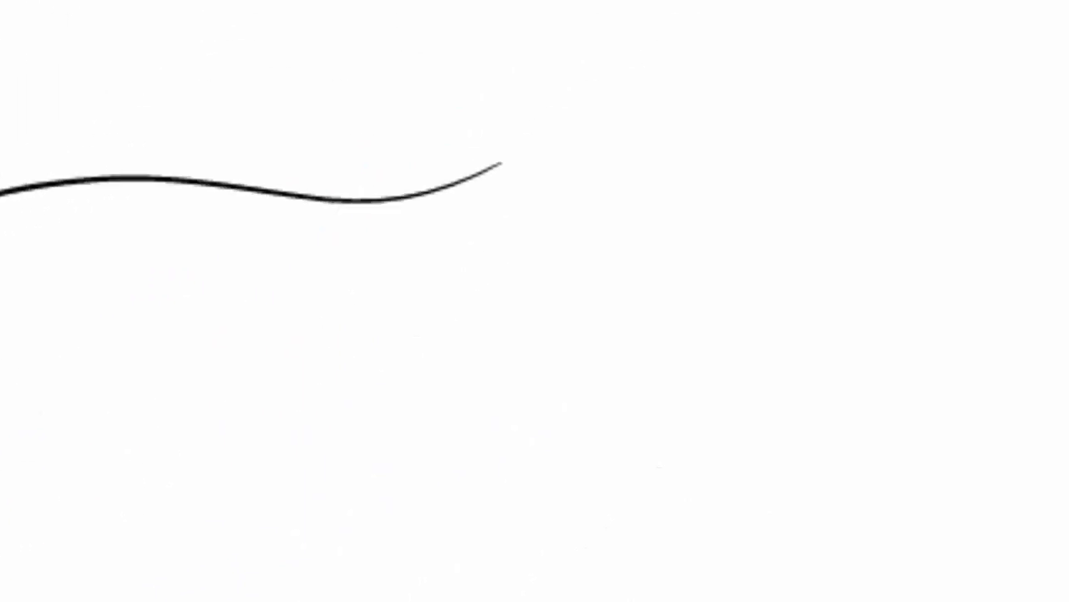
mouse_move(530, 148)
mouse_down()
mouse_move(787, 325)
mouse_move(793, 313)
mouse_up()
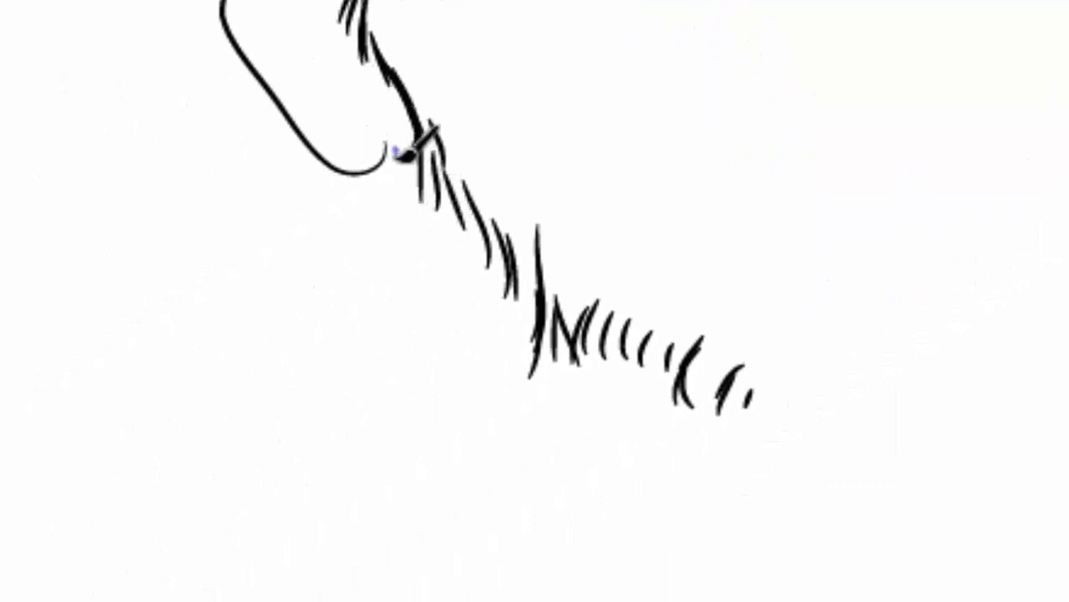
mouse_move(391, 149)
mouse_down()
mouse_move(422, 280)
mouse_move(455, 328)
mouse_move(439, 385)
mouse_move(512, 438)
mouse_up()
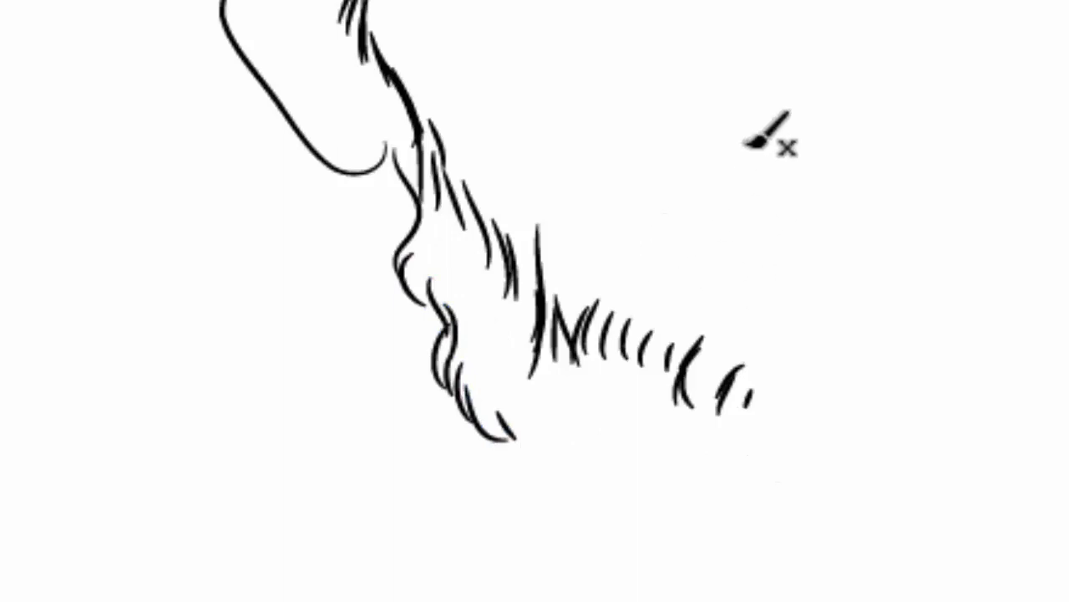
- Draw the nose arc, undoing the misplaced and extra strokes
drag(726, 64, 756, 148)
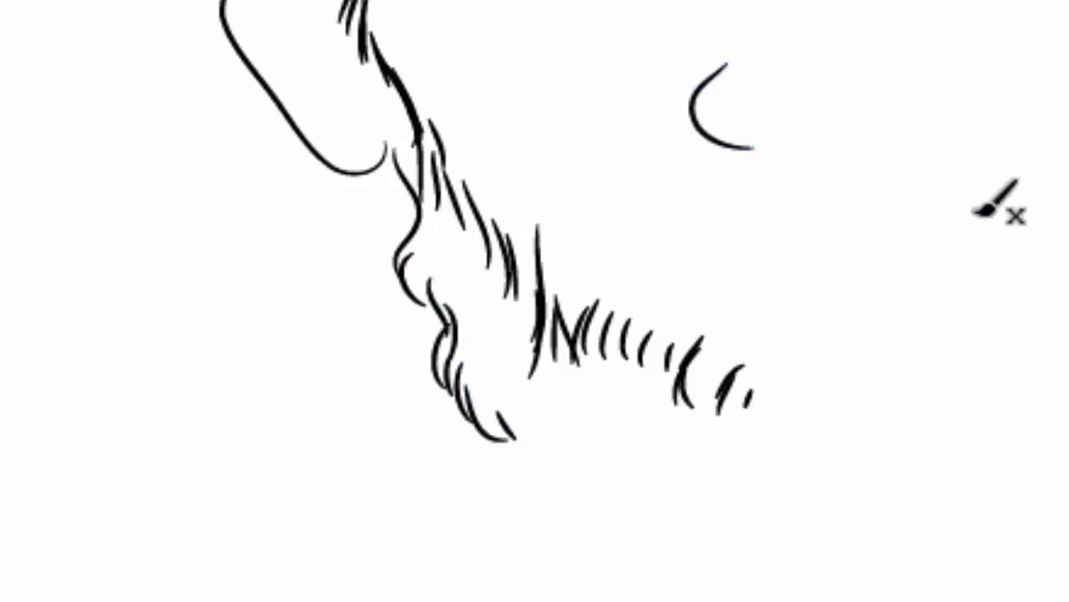
key(ctrl+z)
mouse_move(748, 60)
mouse_down()
mouse_move(728, 130)
mouse_move(887, 146)
mouse_move(925, 71)
mouse_up()
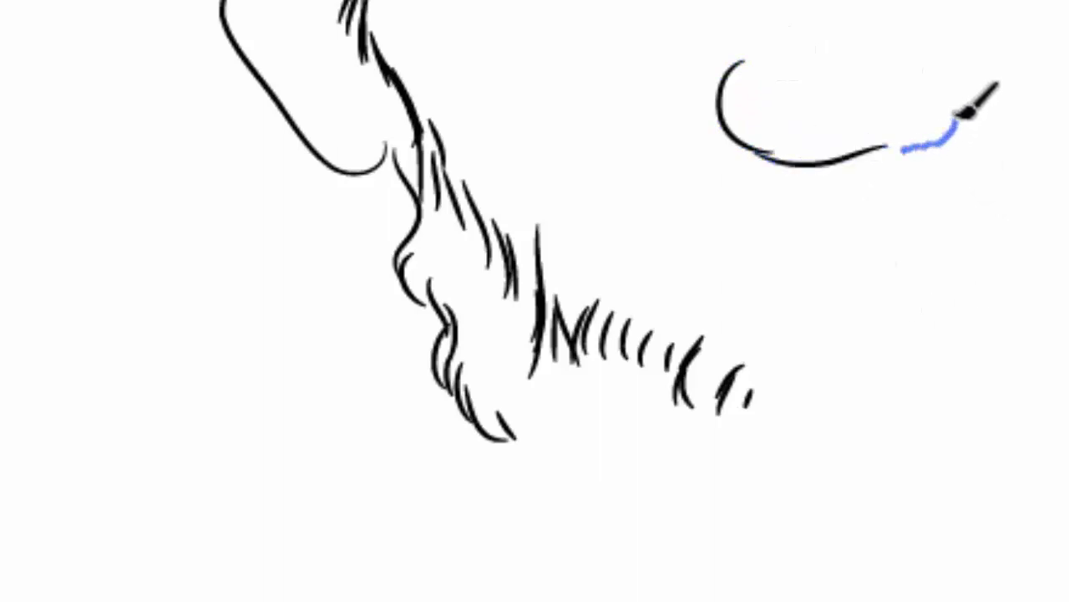
key(ctrl+z)
key(ctrl+z)
key(ctrl+z)
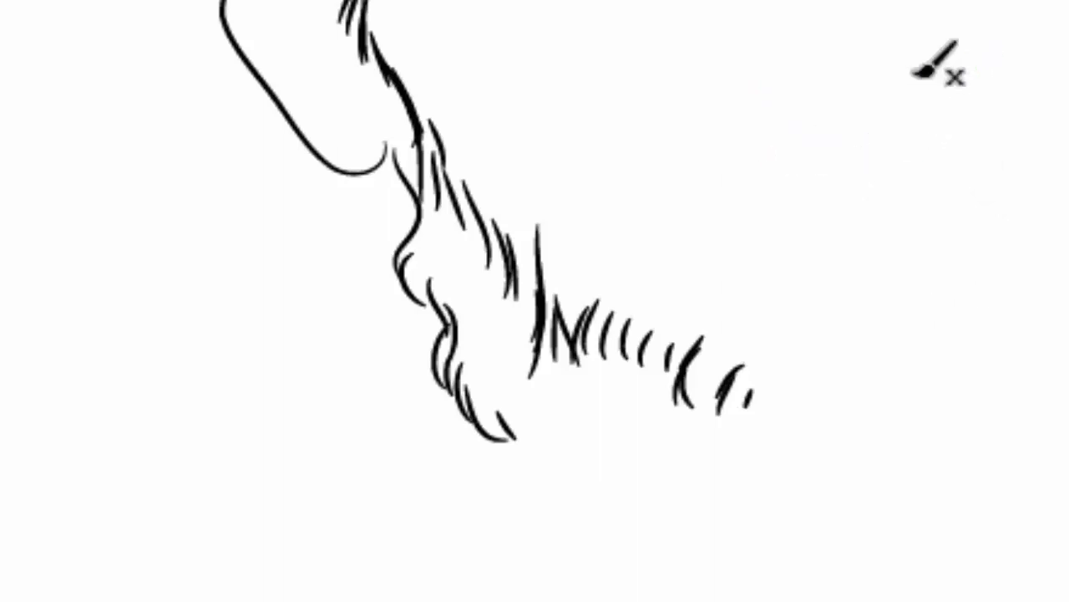
- Redraw the nose arc and add the crease, left eyelid, eyebrow and lash hatching
mouse_move(726, 50)
mouse_down()
mouse_move(740, 117)
mouse_move(774, 147)
mouse_up()
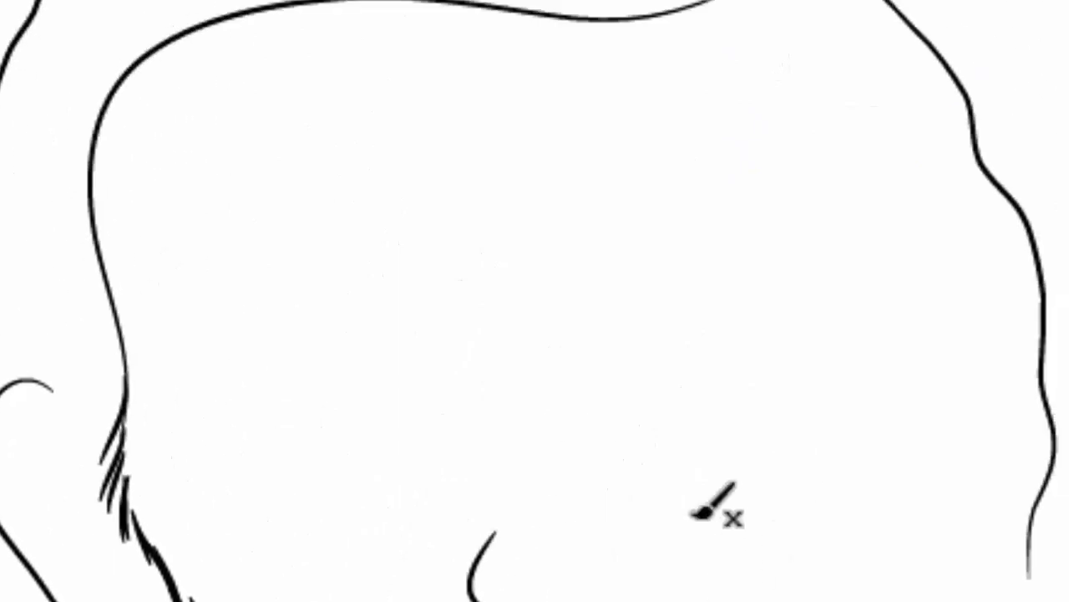
drag(544, 375, 610, 366)
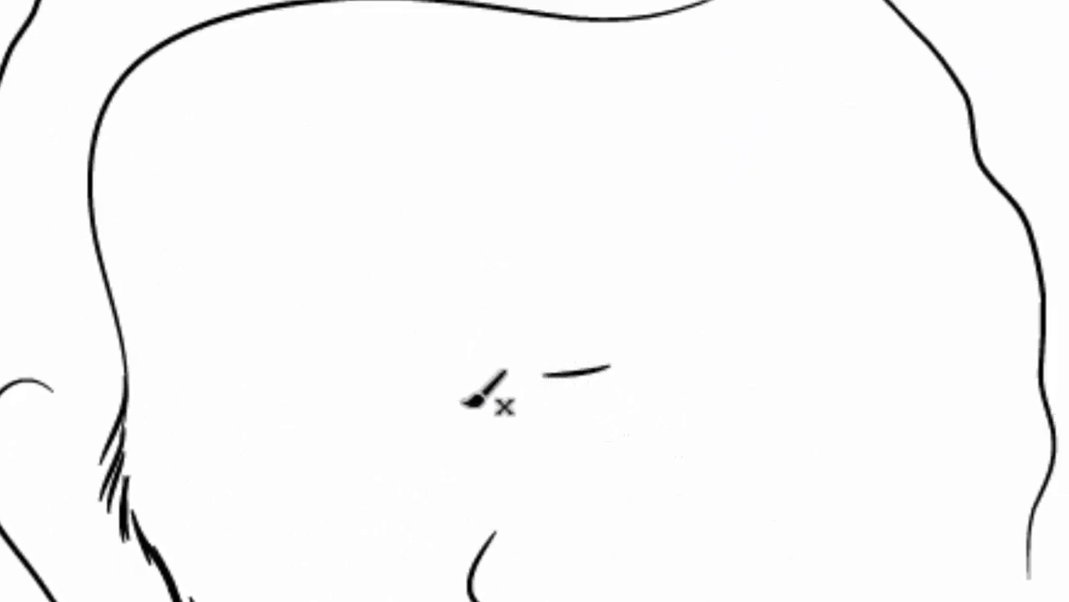
mouse_move(458, 406)
mouse_down()
mouse_move(266, 403)
mouse_move(468, 406)
mouse_up()
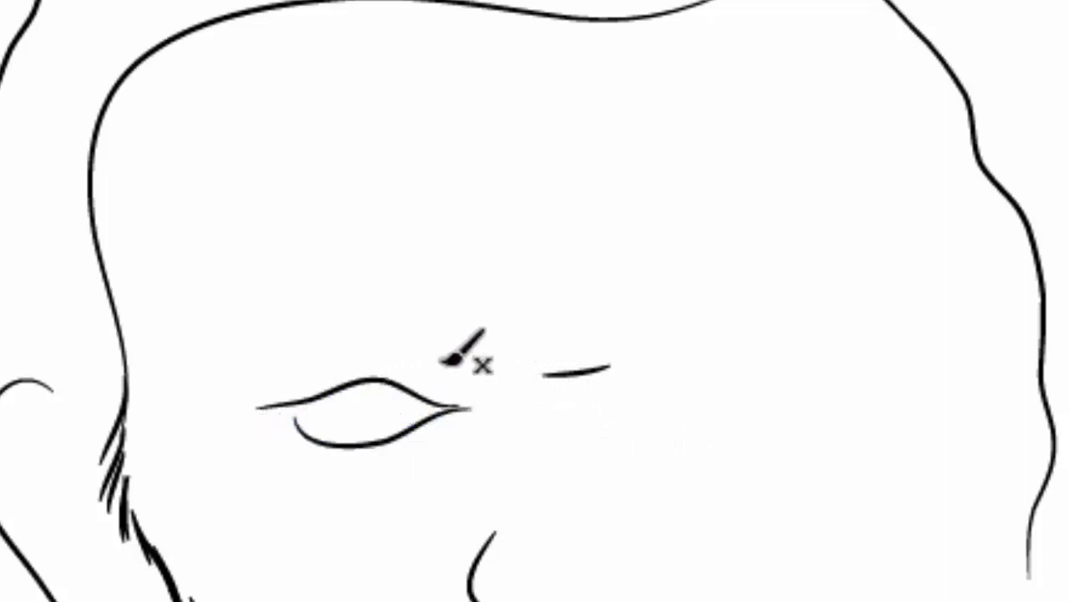
drag(446, 325, 353, 311)
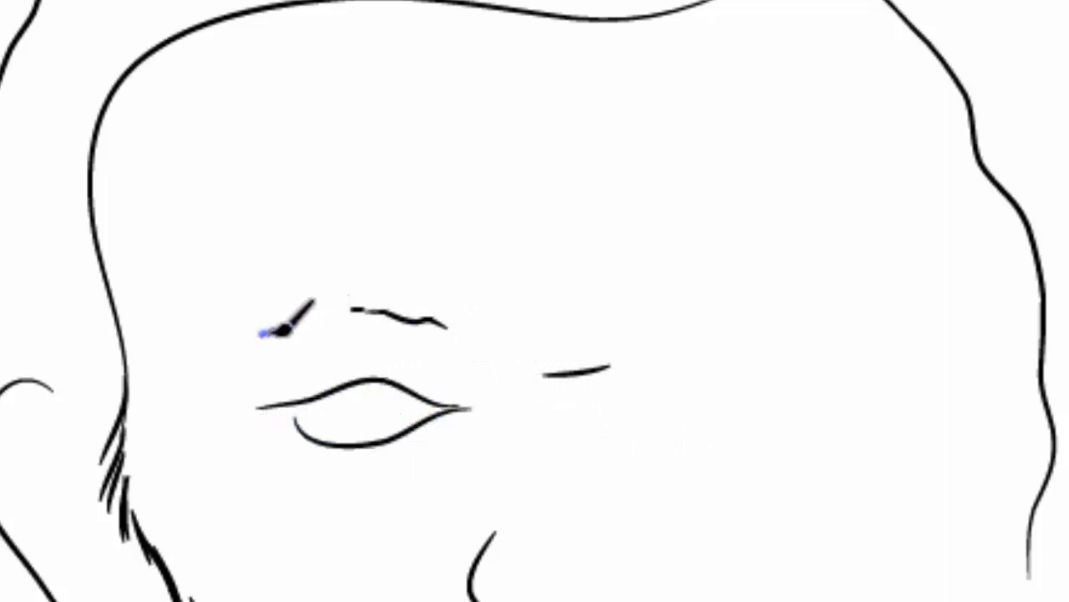
mouse_move(290, 324)
mouse_down()
mouse_move(224, 369)
mouse_move(192, 425)
mouse_up()
mouse_move(255, 434)
mouse_down()
mouse_move(200, 445)
mouse_move(269, 452)
mouse_up()
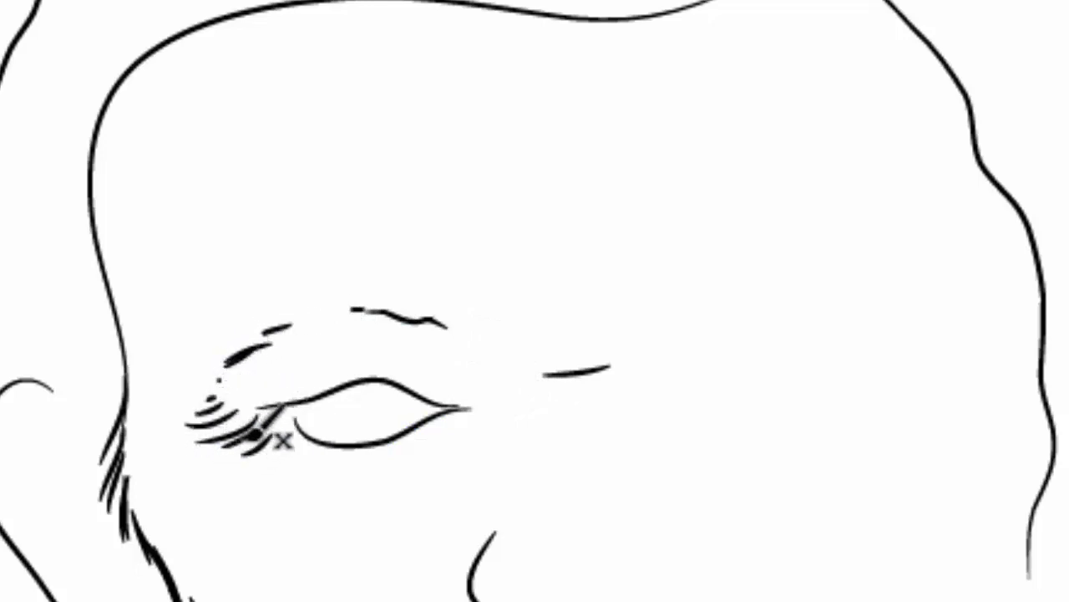
- Draw the right eye's upper and lower lids with a corner stroke
mouse_move(710, 406)
mouse_down()
mouse_move(752, 375)
mouse_move(887, 393)
mouse_up()
drag(744, 415, 879, 399)
drag(709, 408, 681, 411)
drag(650, 351, 961, 334)
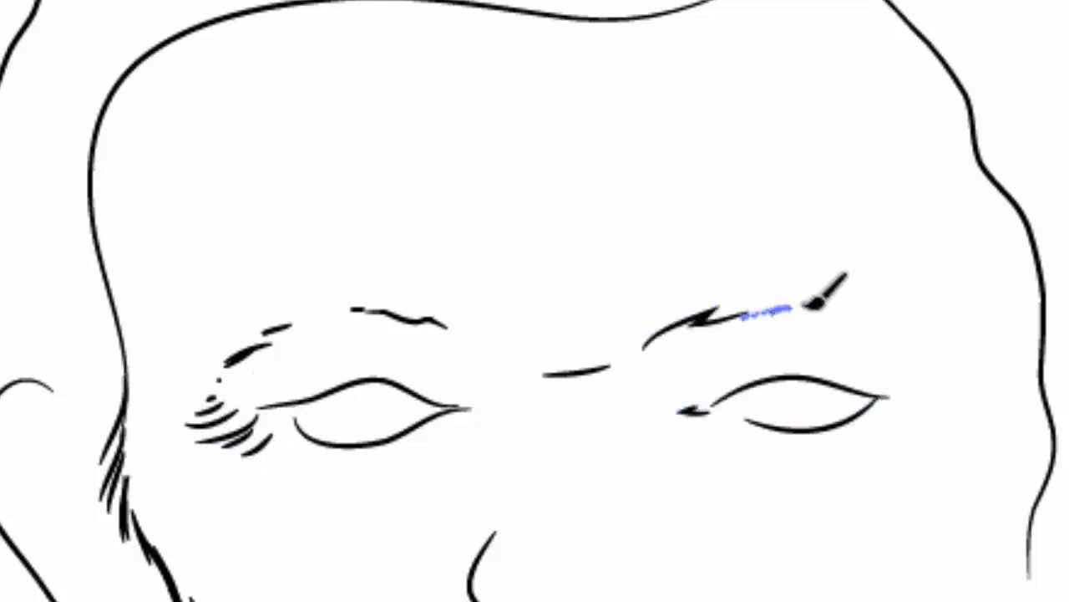
- Draw the mouth: the line between the lips, the wavy upper lip and the lower lip
scroll(824, 148, down, 5)
scroll(443, 400, down, 2)
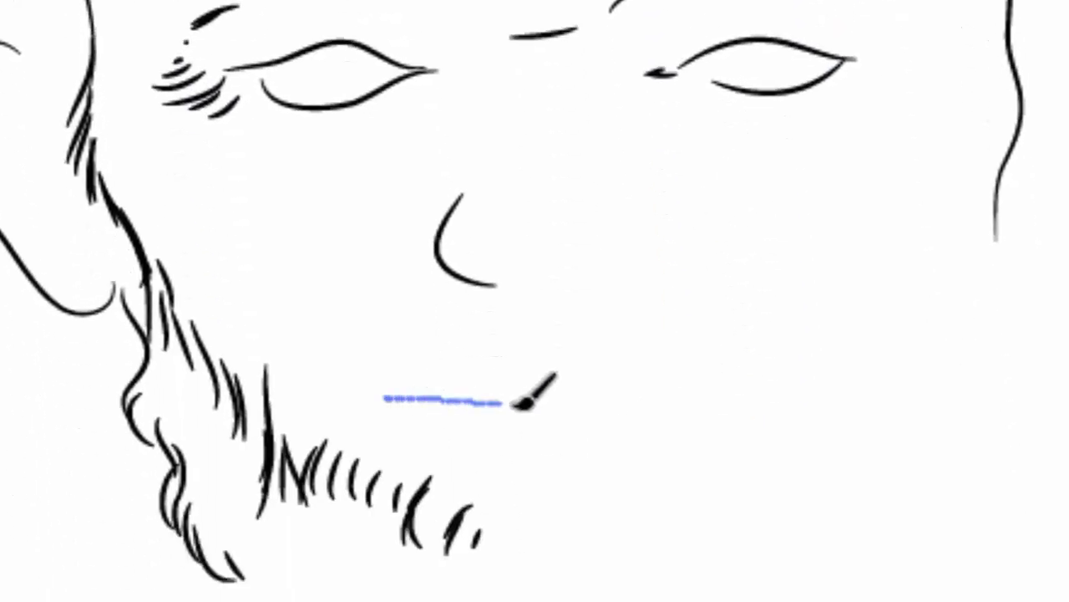
drag(387, 397, 610, 409)
mouse_move(426, 395)
mouse_down()
mouse_move(579, 380)
mouse_move(676, 386)
mouse_up()
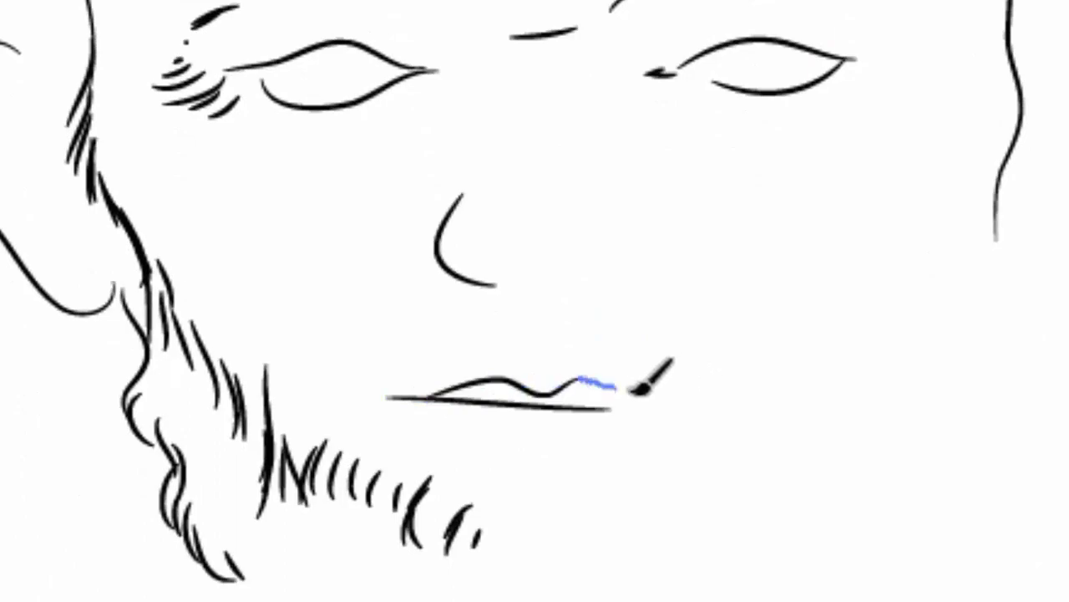
drag(399, 419, 550, 448)
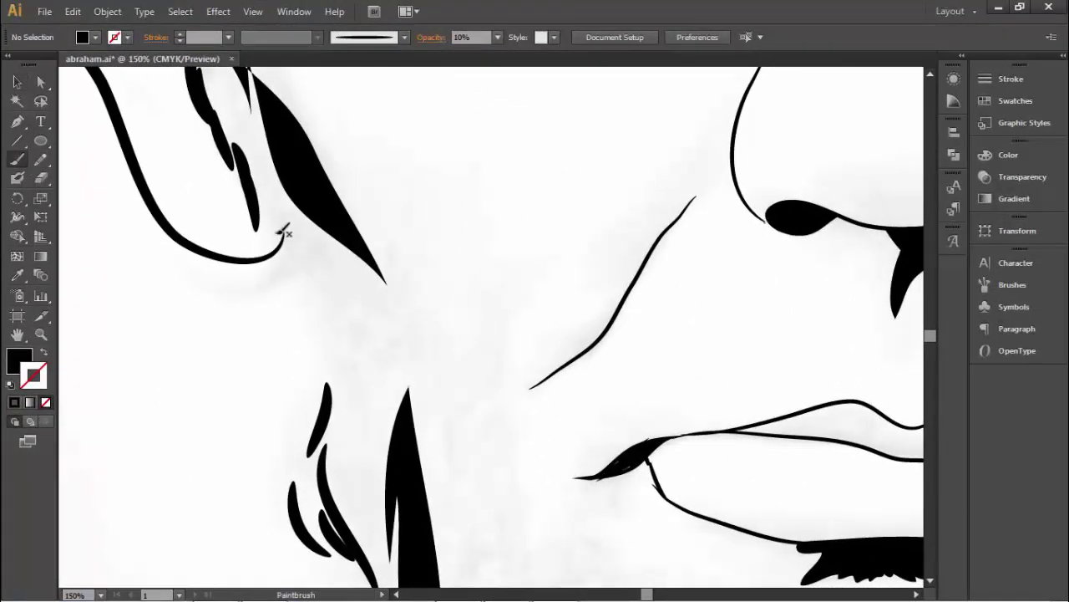
- Swap to no fill with a black stroke and brush hair strokes along the beard edge
key(shift+x)
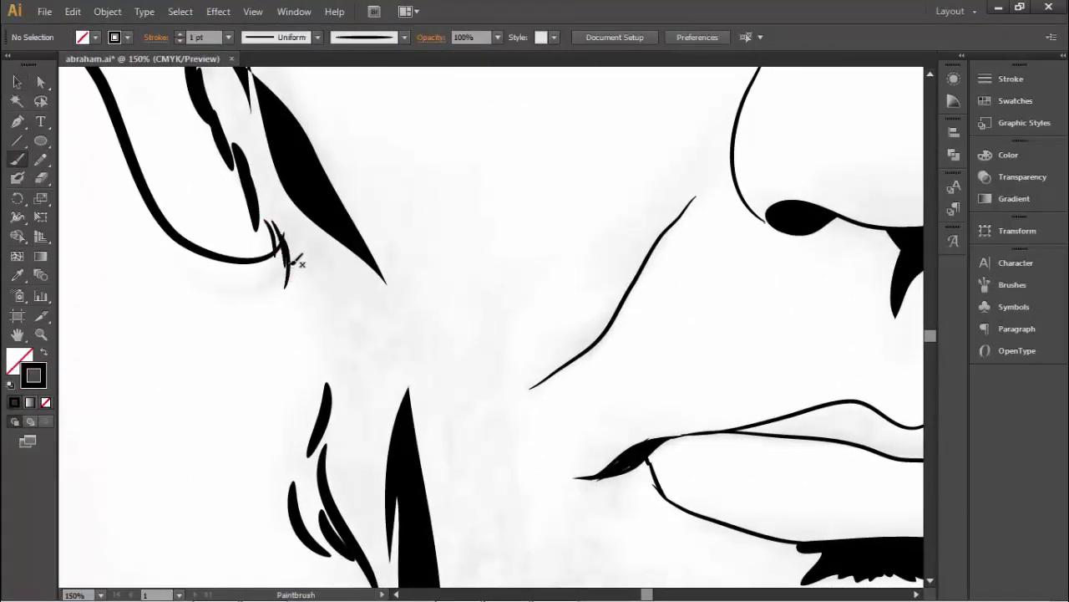
mouse_move(301, 319)
mouse_down()
mouse_move(351, 501)
mouse_move(367, 523)
mouse_move(344, 401)
mouse_move(356, 511)
mouse_up()
drag(367, 430, 391, 556)
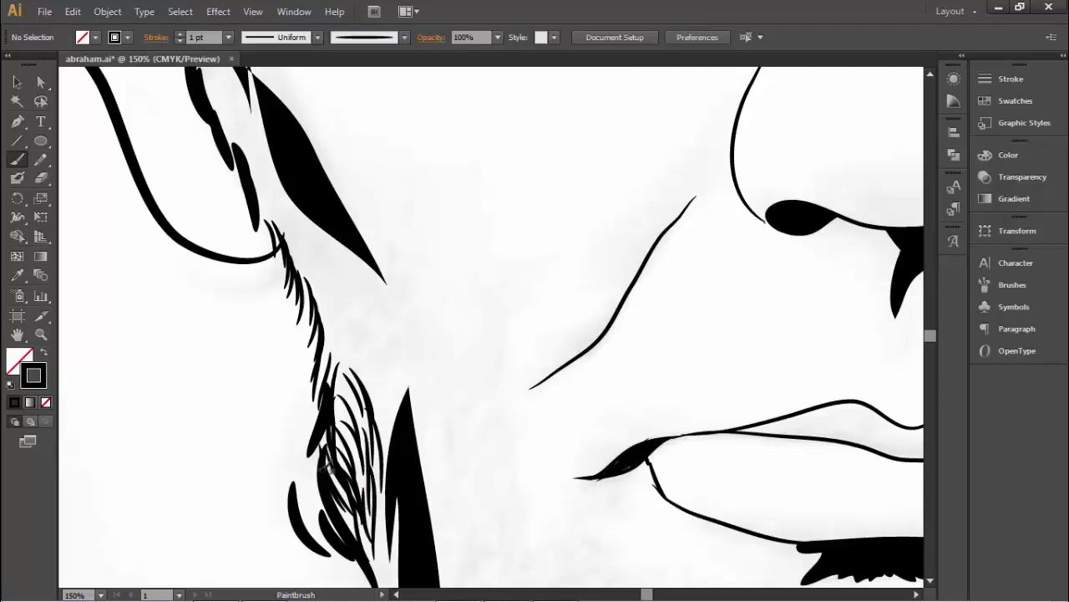
drag(307, 455, 335, 498)
scroll(359, 521, down, 3)
scroll(368, 518, down, 2)
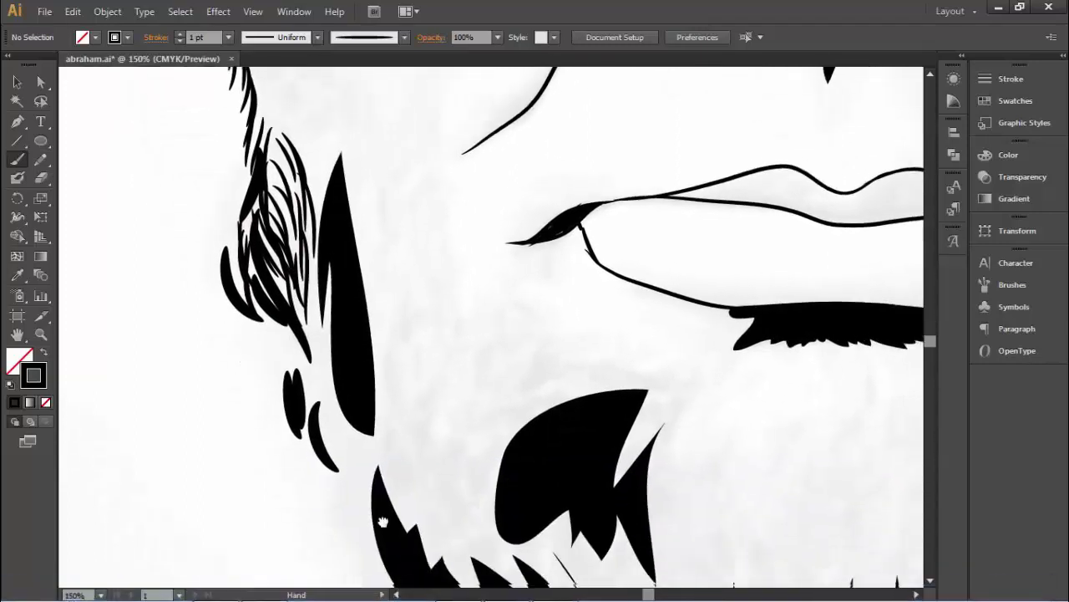
drag(429, 355, 412, 489)
mouse_move(406, 361)
mouse_down()
mouse_move(418, 486)
mouse_move(468, 534)
mouse_up()
drag(455, 497, 511, 560)
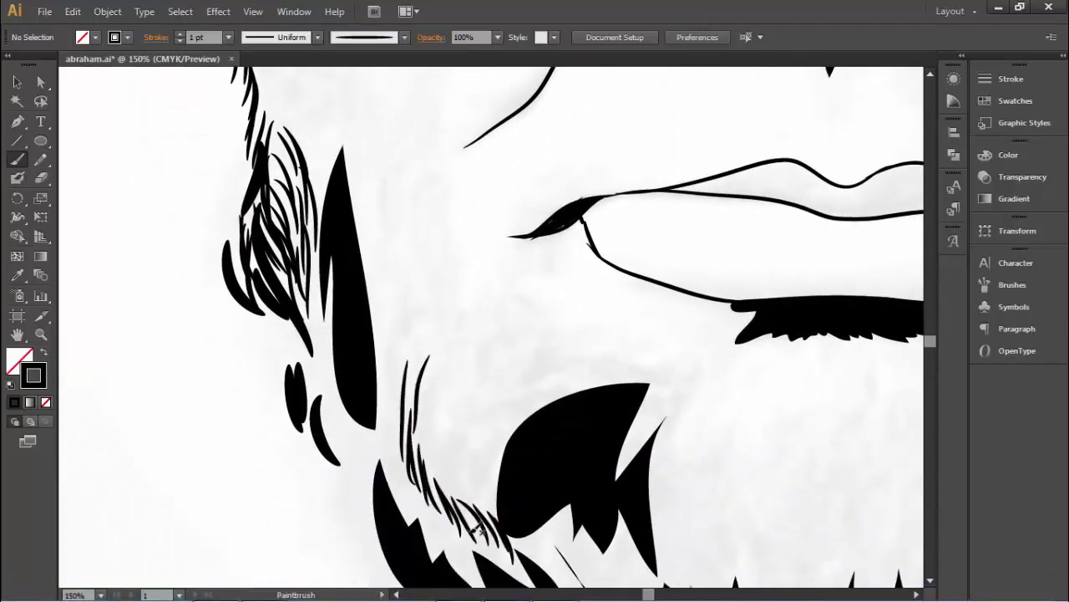
- Add more thin hair strokes through the beard beside the large dark beard shape
scroll(473, 517, down, 2)
drag(416, 468, 442, 528)
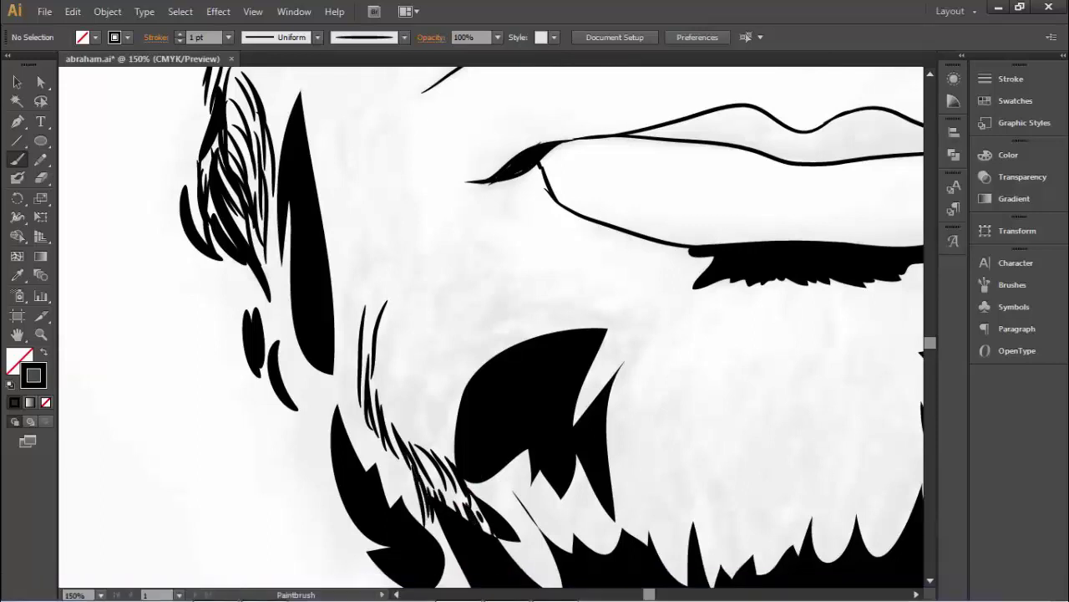
drag(392, 426, 410, 495)
drag(403, 456, 428, 528)
drag(378, 443, 397, 496)
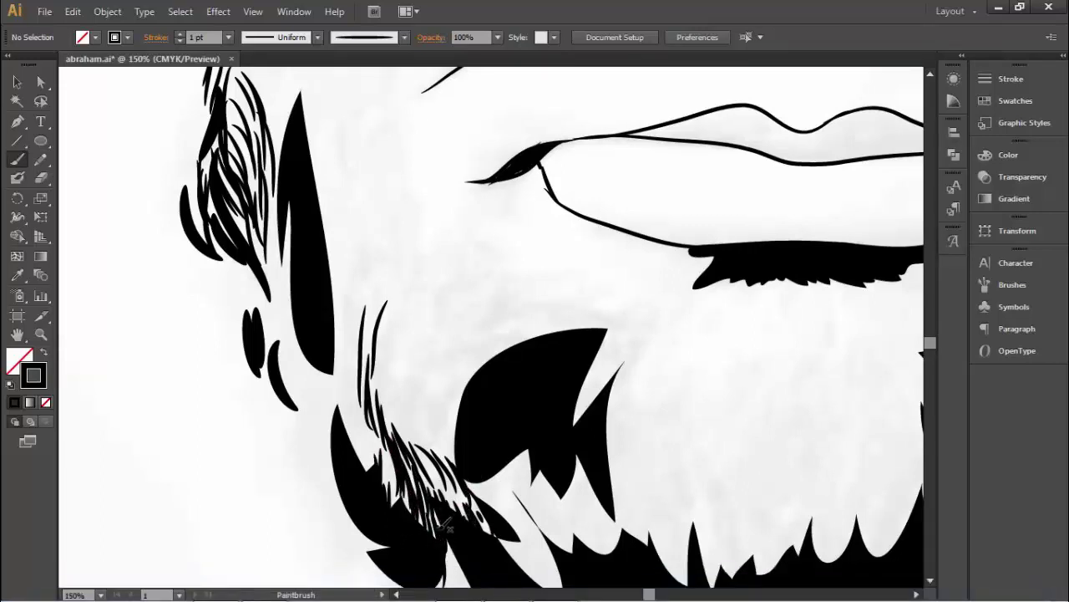
scroll(488, 518, up, 3)
drag(441, 435, 444, 528)
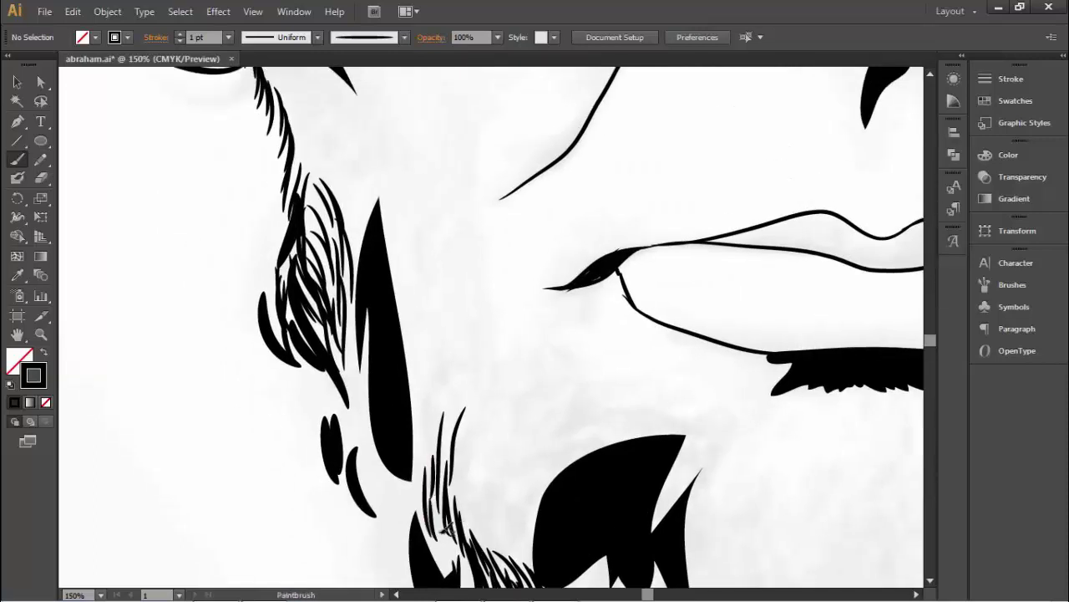
scroll(418, 539, left, 2)
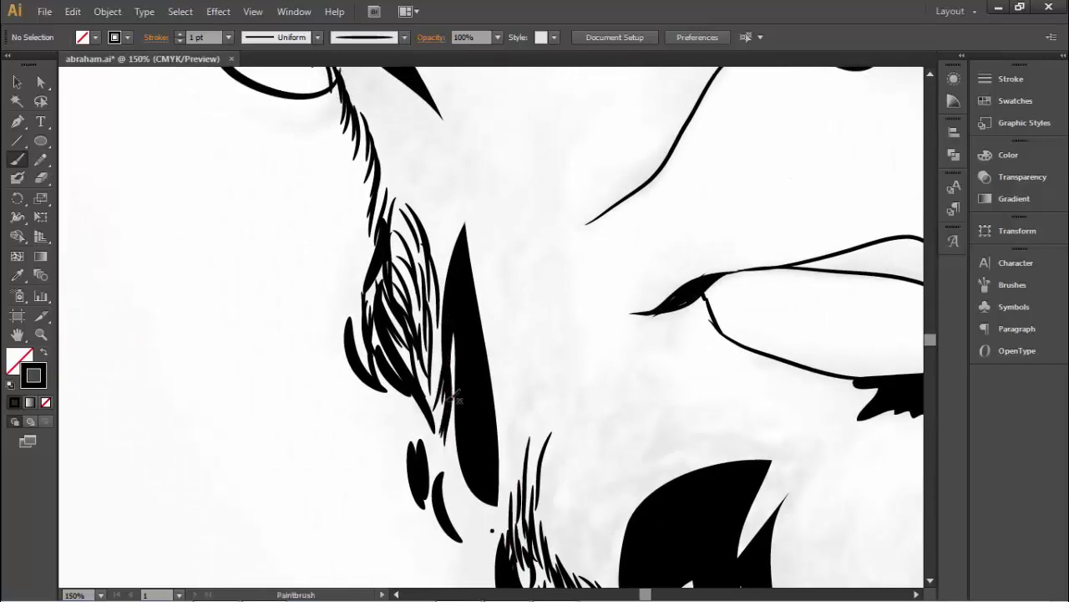
drag(443, 359, 468, 539)
drag(468, 480, 488, 539)
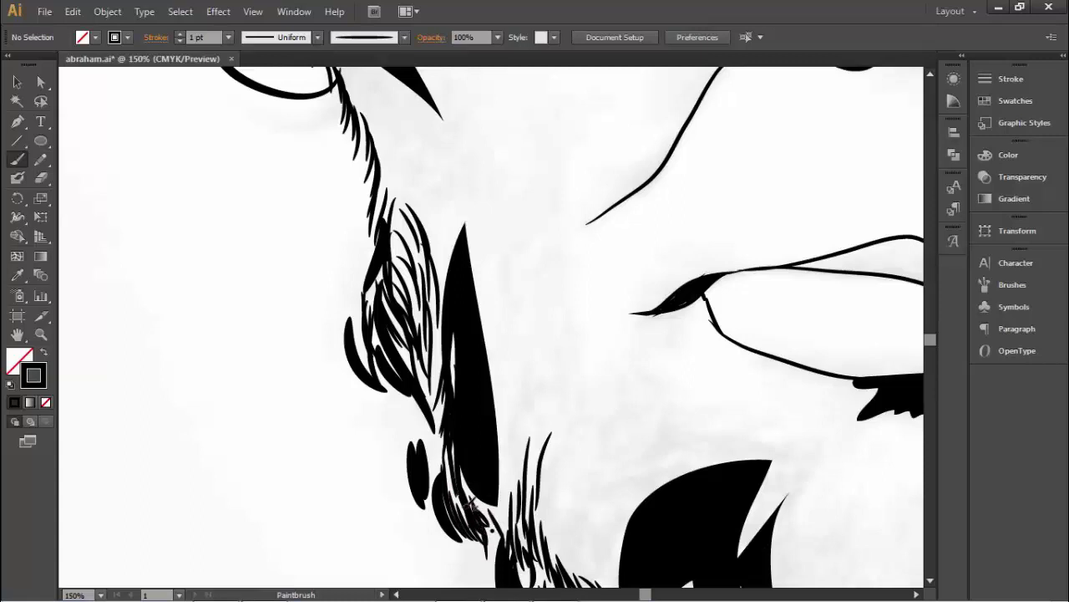
scroll(501, 547, down, 2)
scroll(501, 547, right, 1)
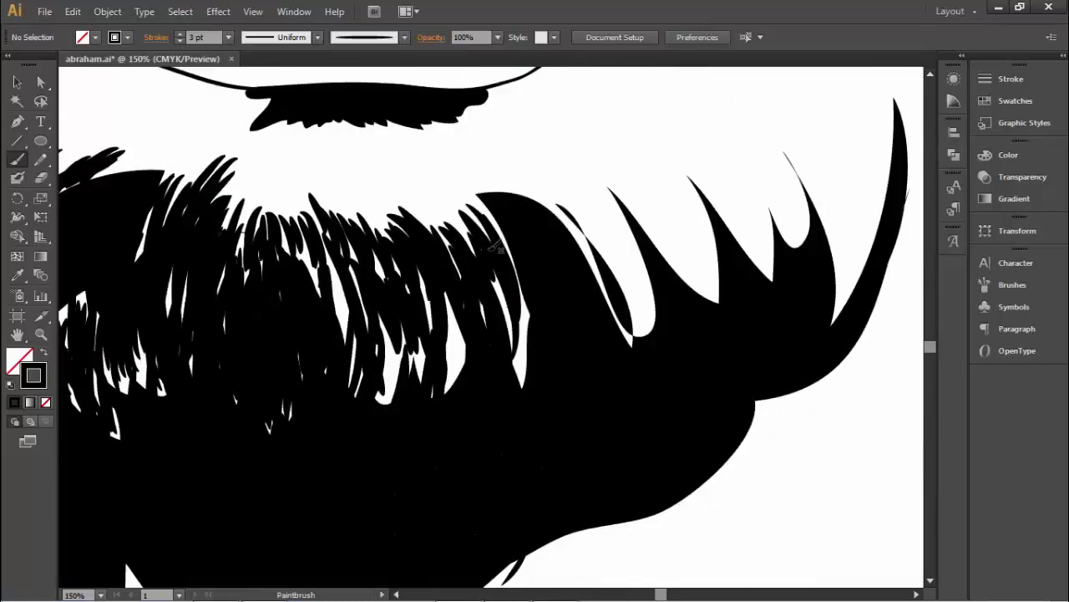
- Fill the white gaps in the beard with 3 pt hair strokes
drag(518, 376, 523, 286)
drag(458, 386, 454, 297)
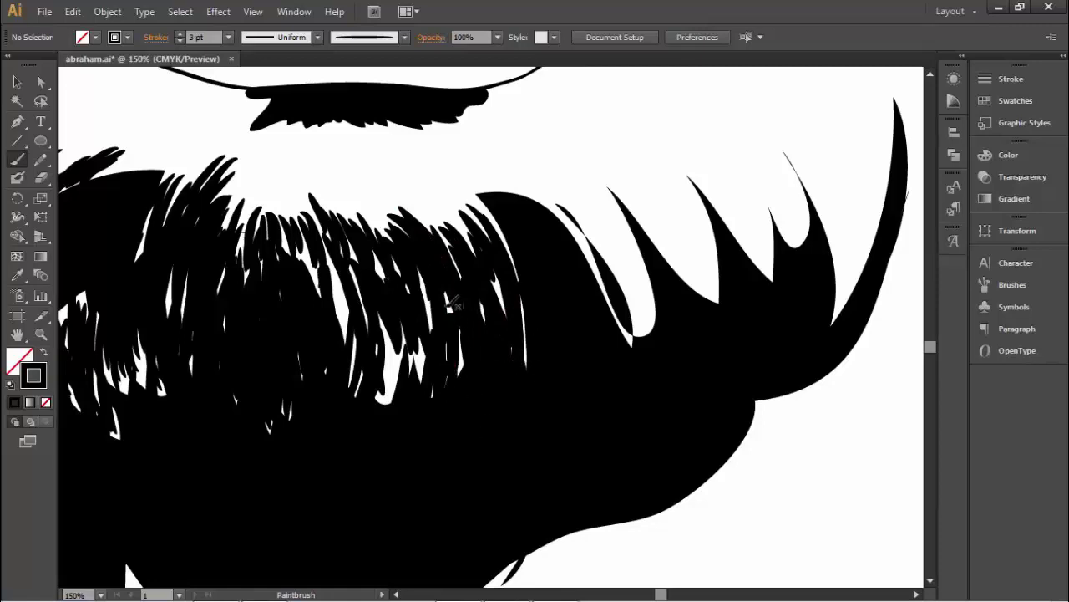
drag(393, 403, 388, 321)
mouse_move(355, 359)
mouse_down()
mouse_move(308, 242)
mouse_move(365, 365)
mouse_up()
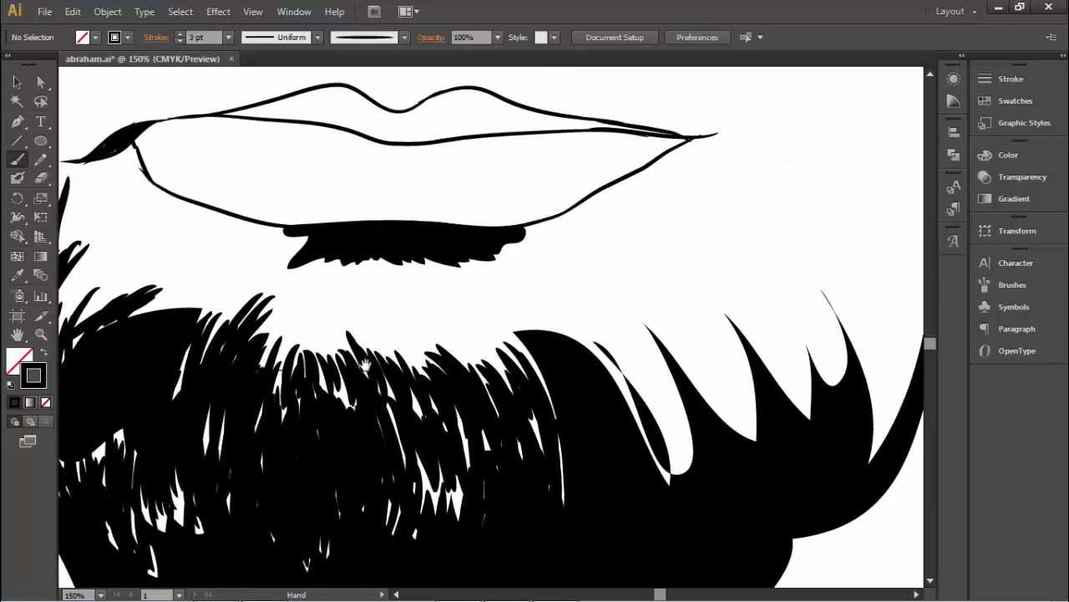
- Switch the stroke to 1 pt and fringe the patch under the lower lip with fine hairs
click(228, 38)
click(250, 102)
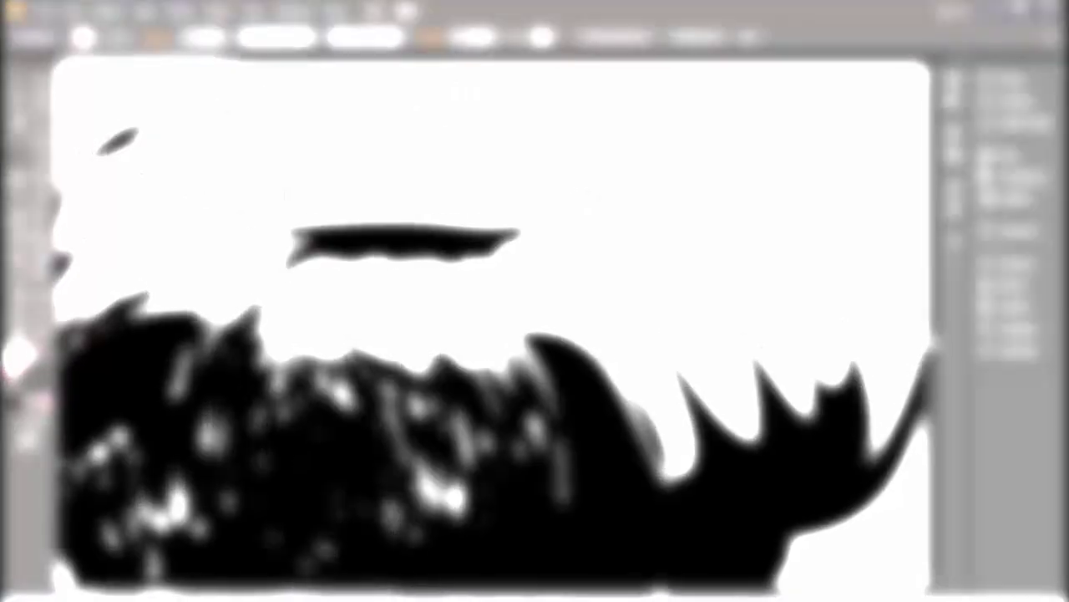
drag(316, 248, 276, 280)
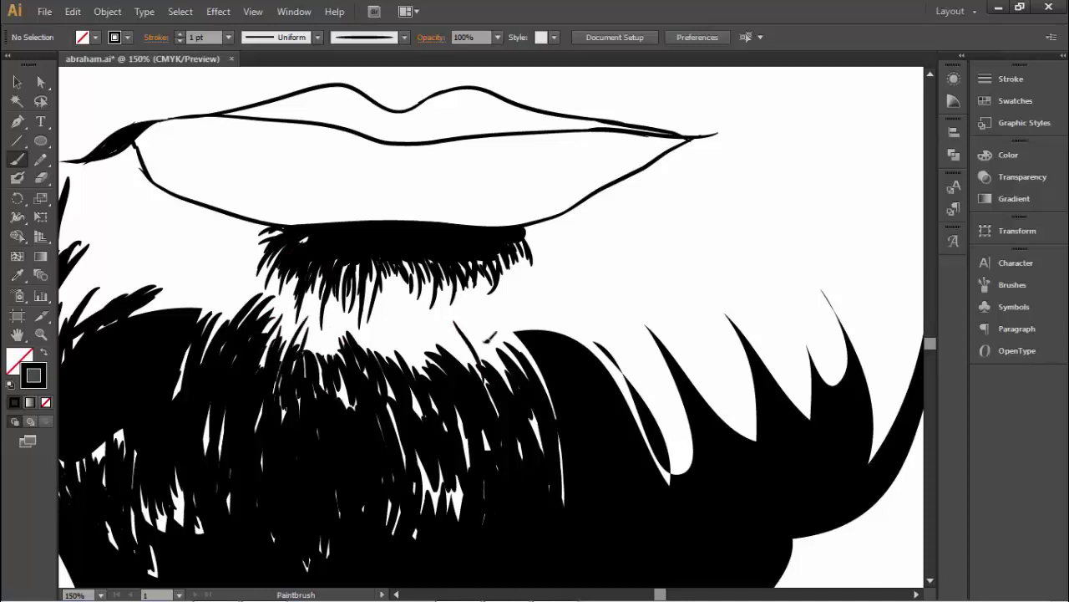
mouse_move(480, 319)
mouse_down()
mouse_move(502, 367)
mouse_move(535, 376)
mouse_move(344, 399)
mouse_up()
- Feather the beard's right edge with thin 1 pt hair strokes
drag(388, 342, 476, 434)
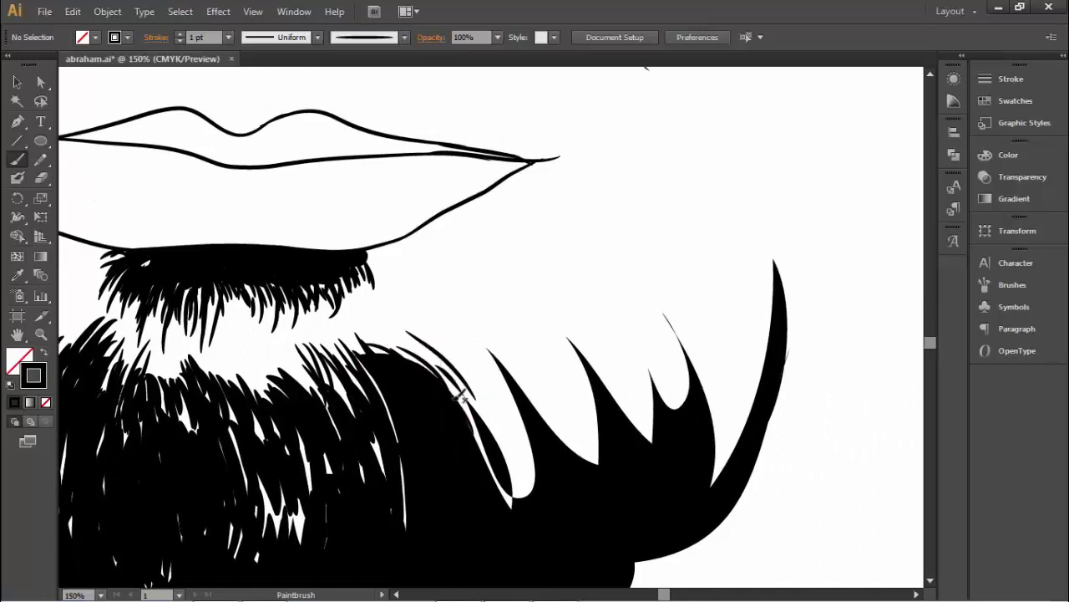
drag(441, 375, 500, 479)
drag(473, 386, 539, 480)
drag(490, 413, 543, 492)
drag(500, 431, 508, 493)
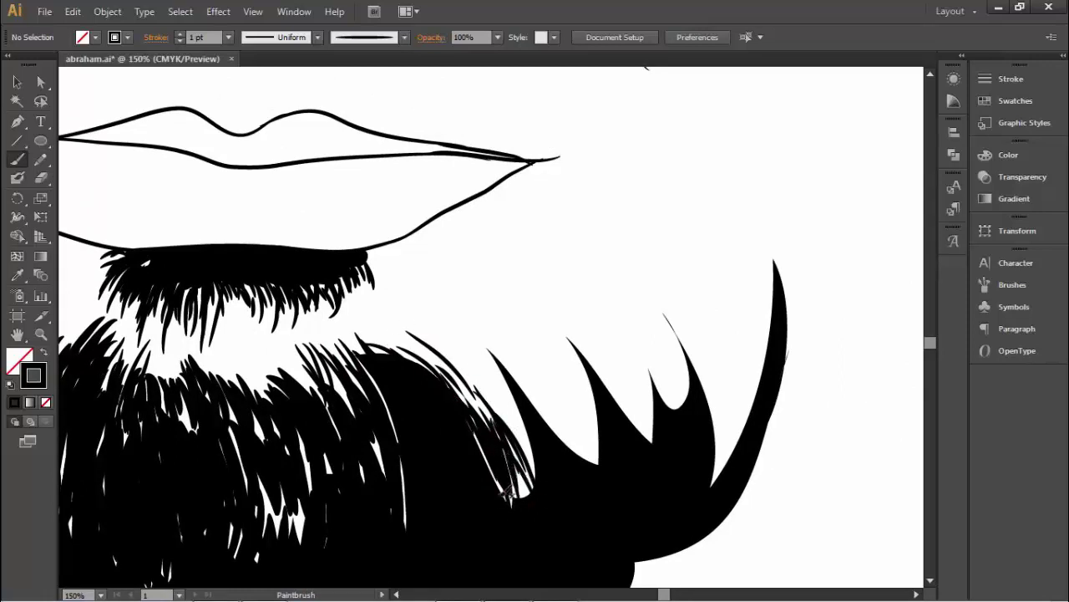
drag(506, 385, 526, 488)
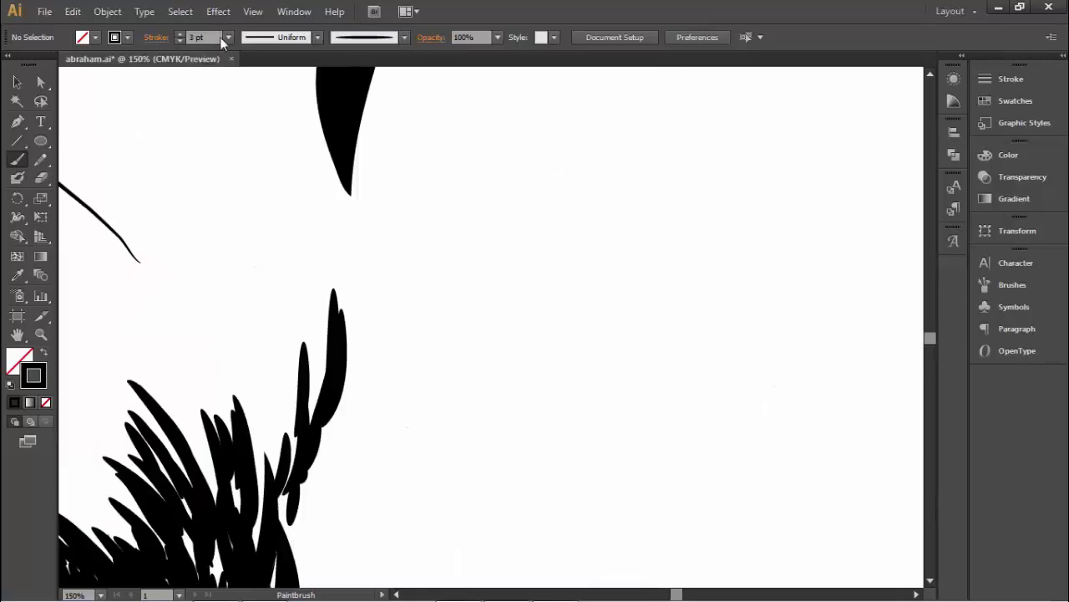
- Keeping the stroke at 1 pt, draw curved hairs around the strand's tip
click(228, 37)
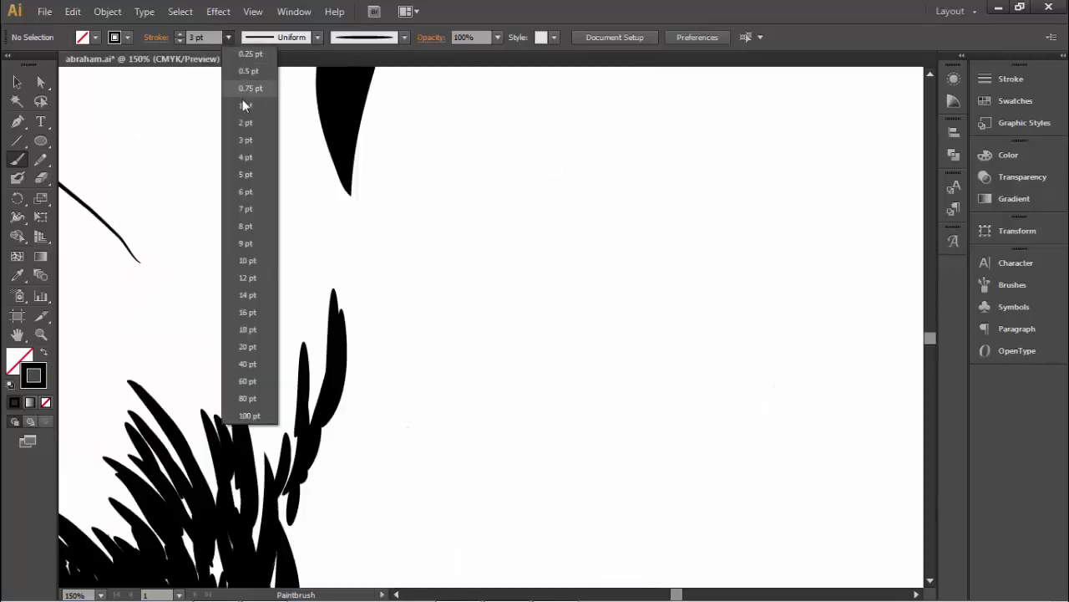
click(242, 100)
drag(344, 138, 367, 297)
mouse_move(351, 172)
mouse_down()
mouse_move(322, 276)
mouse_move(355, 366)
mouse_up()
mouse_move(367, 188)
mouse_down()
mouse_move(420, 330)
mouse_move(382, 164)
mouse_move(355, 268)
mouse_move(401, 301)
mouse_up()
drag(382, 167, 382, 292)
mouse_move(386, 173)
mouse_down()
mouse_move(414, 202)
mouse_move(413, 293)
mouse_up()
drag(358, 274, 333, 333)
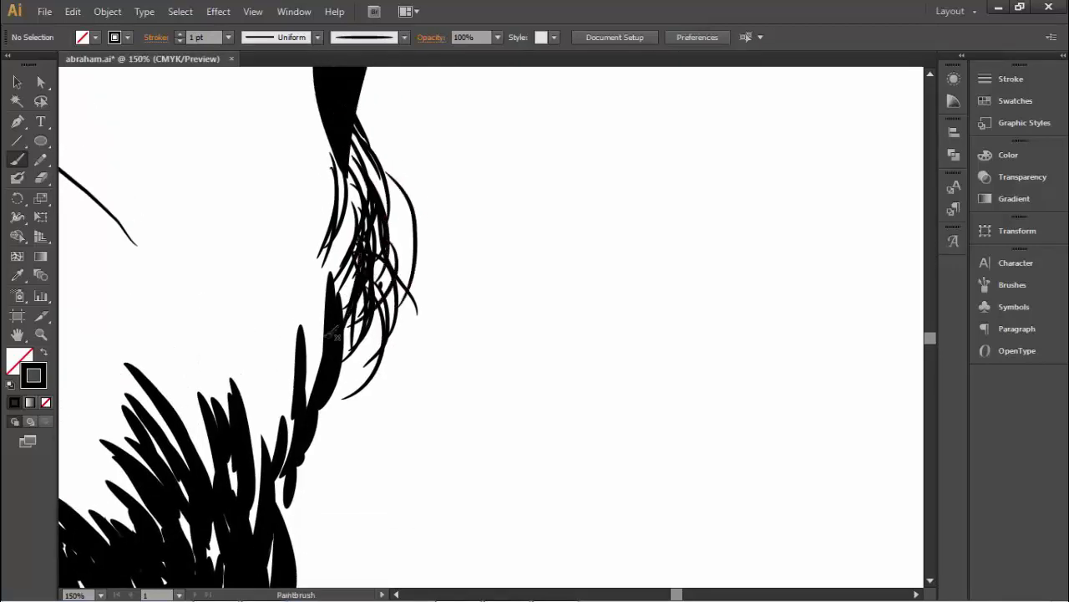
- Thicken the lower and middle strand with more hair strokes
drag(343, 175, 322, 293)
drag(335, 230, 313, 351)
mouse_move(330, 275)
mouse_down()
mouse_move(318, 371)
mouse_move(330, 405)
mouse_up()
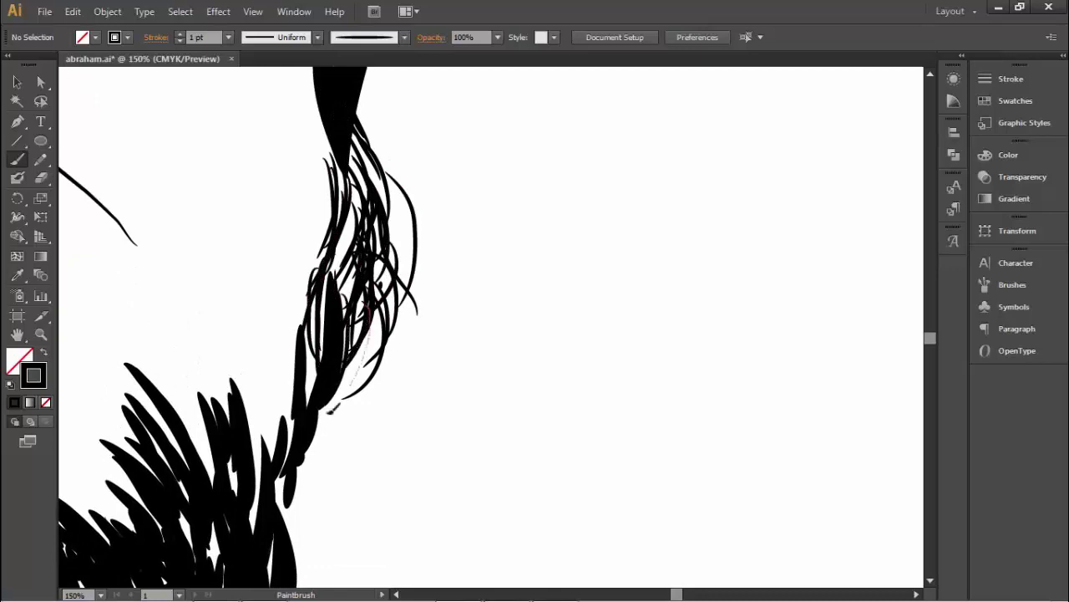
drag(368, 305, 293, 414)
drag(386, 268, 345, 327)
mouse_move(391, 209)
mouse_down()
mouse_move(406, 286)
mouse_move(359, 334)
mouse_up()
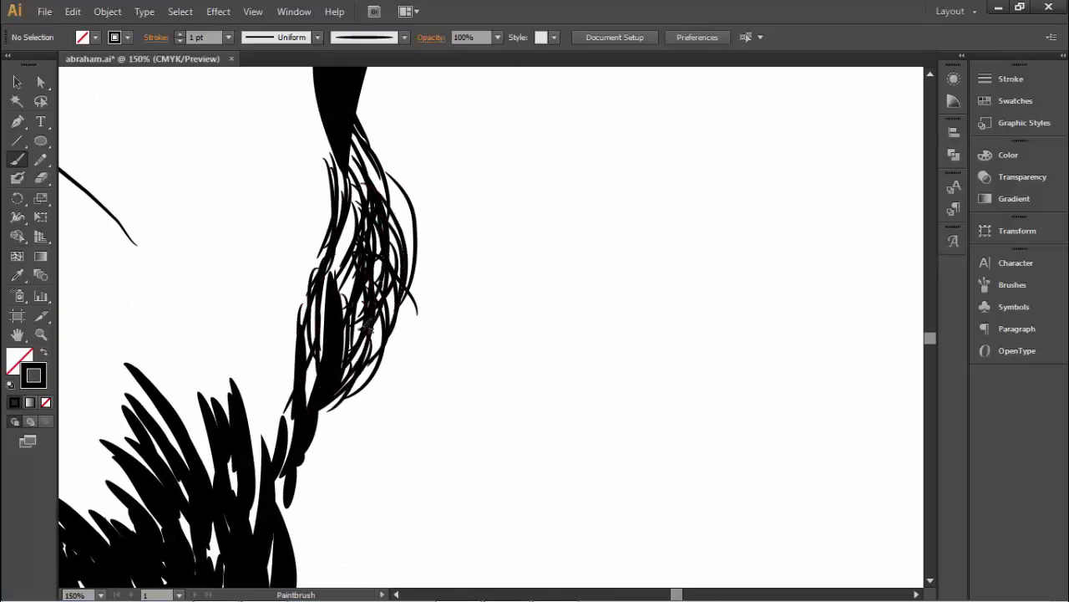
- Pan along the strand and add hair strokes down its lower part
drag(323, 395, 426, 394)
drag(435, 130, 413, 292)
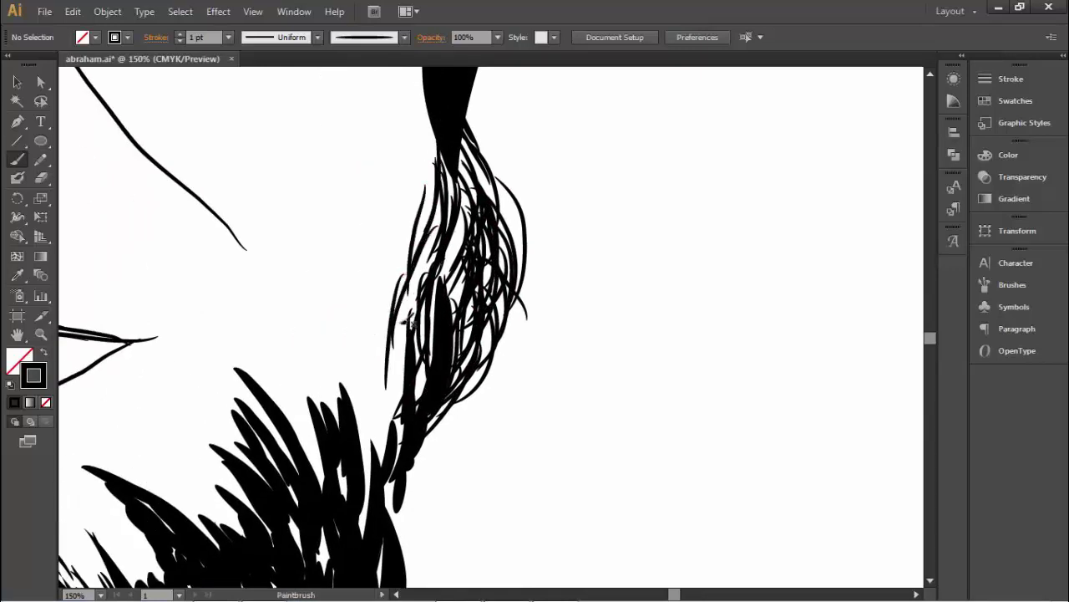
drag(438, 226, 393, 414)
drag(400, 384, 355, 245)
drag(386, 265, 365, 396)
drag(361, 345, 339, 421)
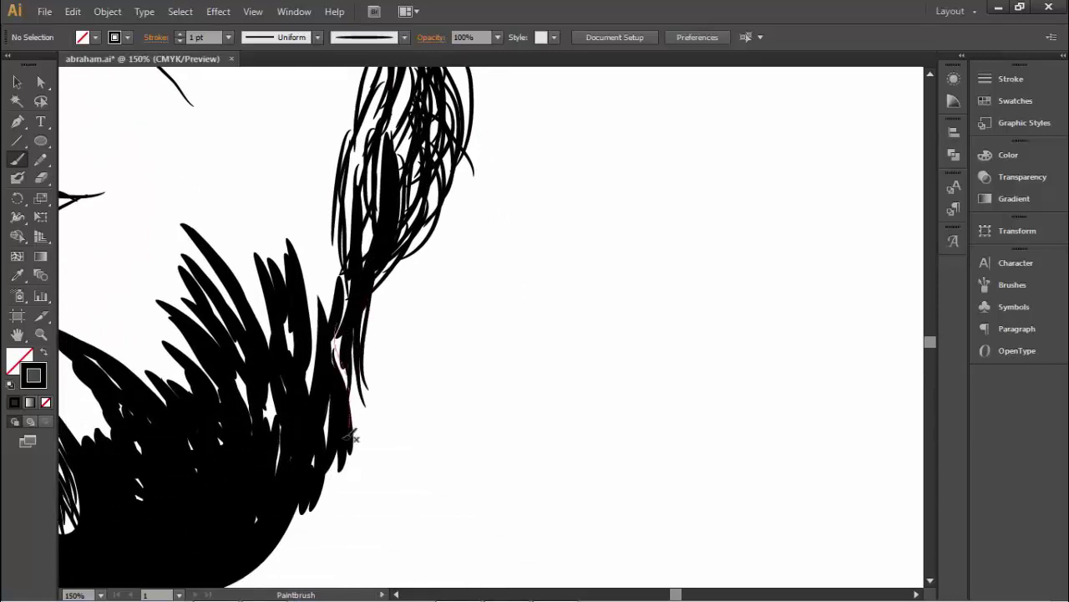
drag(368, 306, 347, 418)
- Finish the bottom of the strand with longer curving hairs
drag(372, 355, 338, 488)
drag(380, 309, 355, 409)
mouse_move(371, 447)
mouse_down()
mouse_move(415, 383)
mouse_move(332, 489)
mouse_up()
mouse_move(385, 411)
mouse_down()
mouse_move(308, 508)
mouse_move(417, 414)
mouse_move(417, 379)
mouse_move(322, 491)
mouse_up()
drag(385, 431, 271, 502)
drag(427, 369, 259, 546)
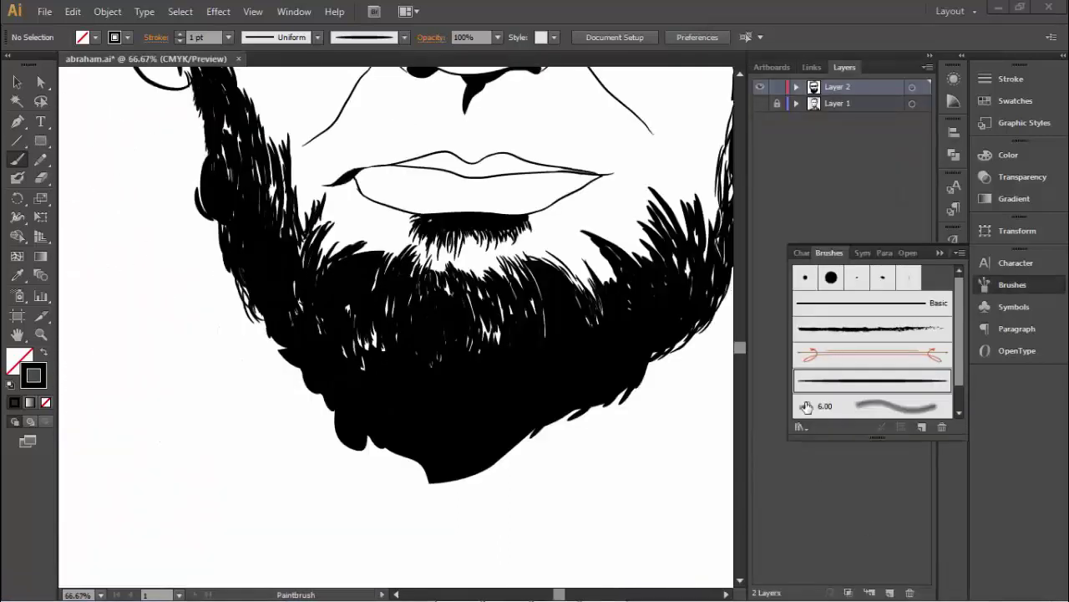
- Collapse the Layers dock, close the Brushes panel, and settle the stroke weight at 1 pt
click(929, 60)
click(930, 255)
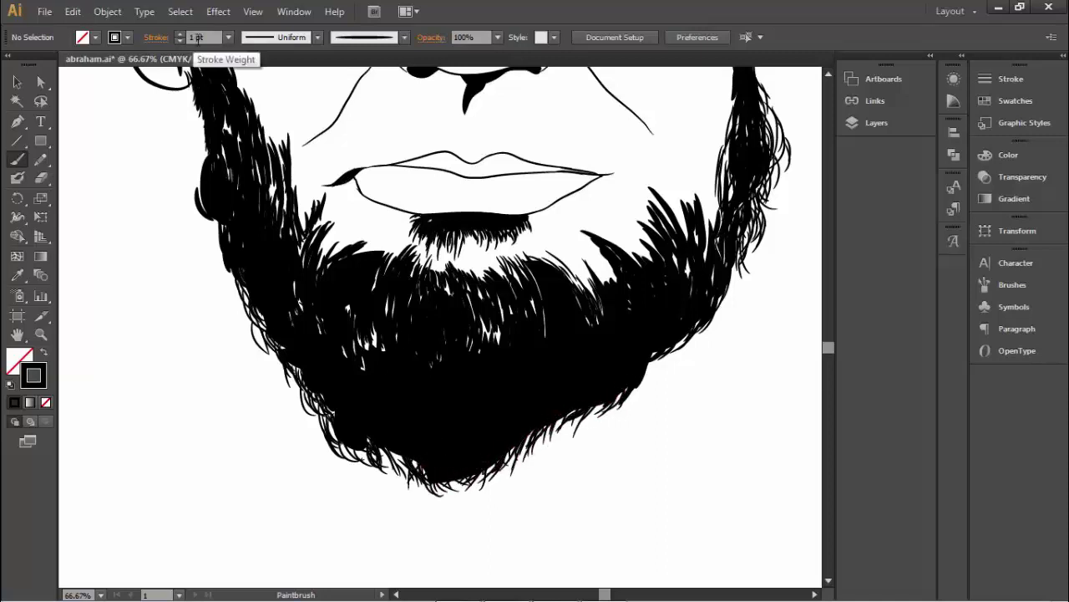
click(228, 37)
click(242, 149)
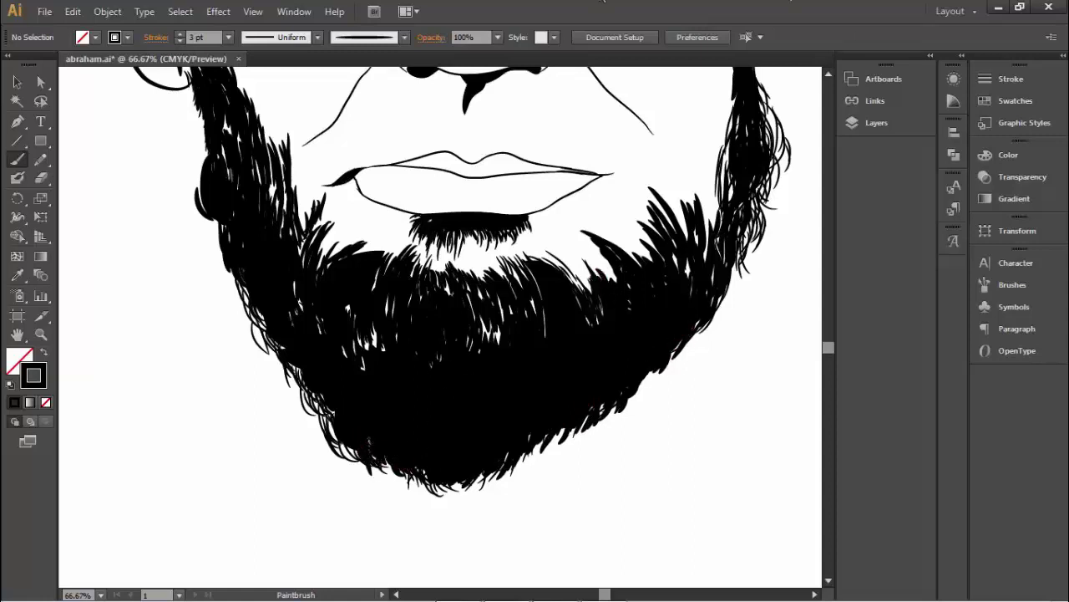
click(227, 37)
click(242, 100)
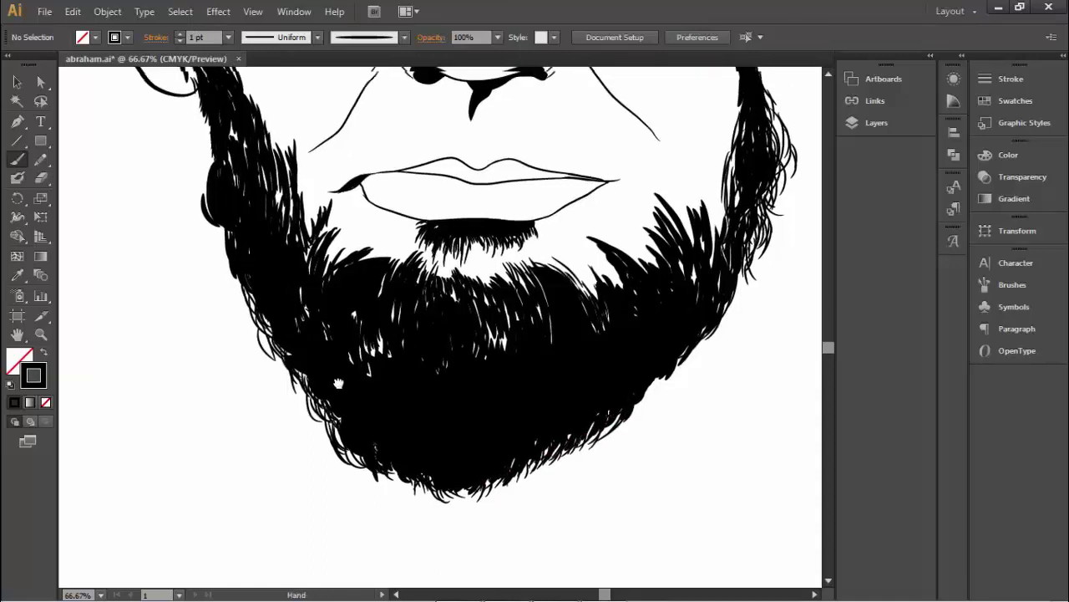
- Add fine hairs along the beard's left edge while moving across the beard
drag(407, 440, 561, 601)
drag(368, 288, 370, 311)
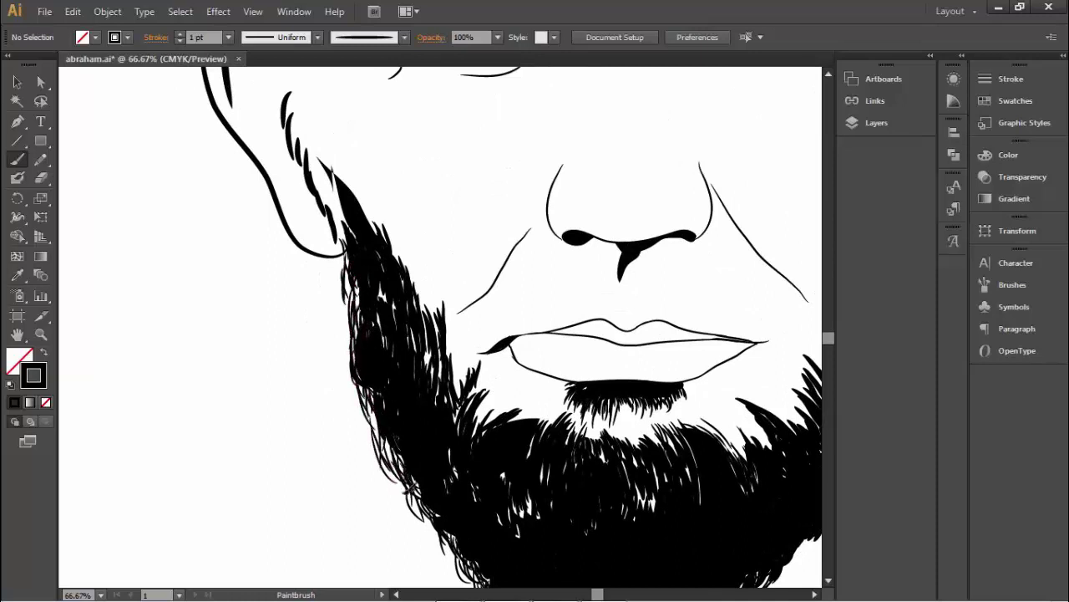
drag(468, 534, 354, 431)
drag(527, 470, 378, 444)
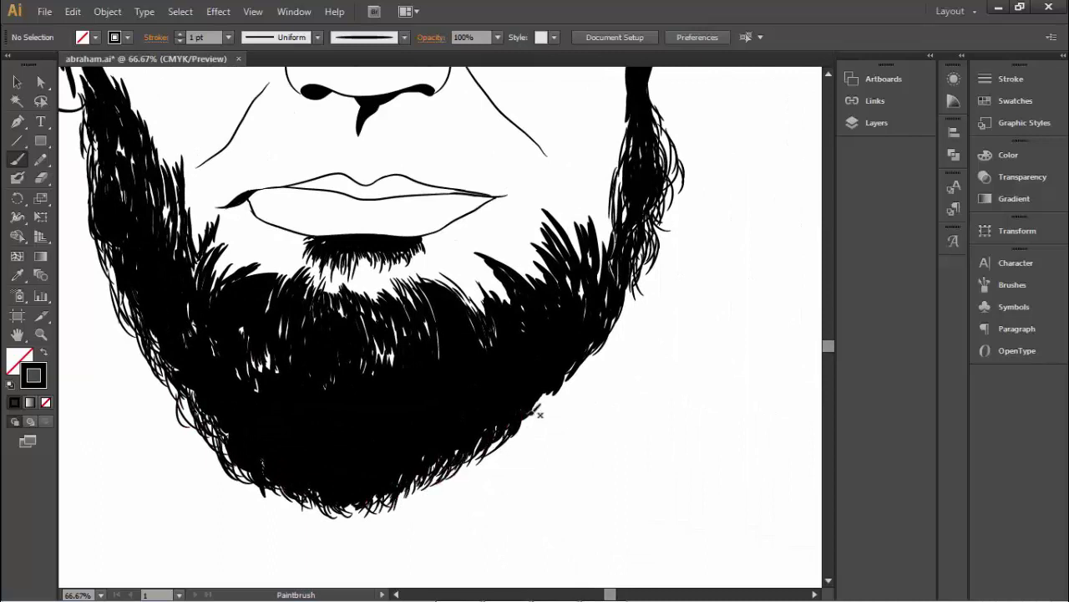
drag(539, 413, 460, 421)
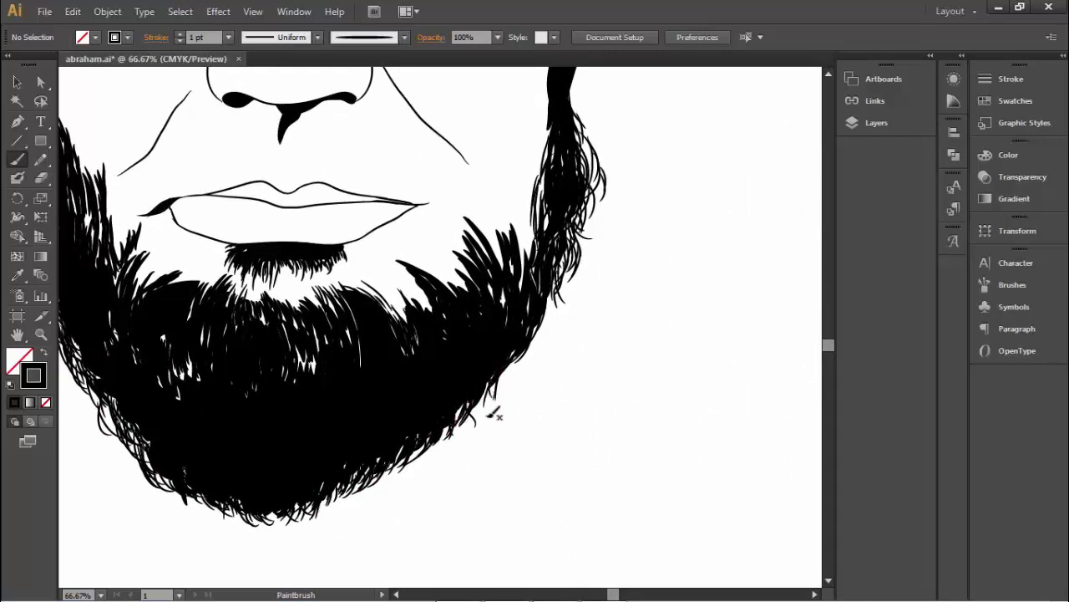
drag(474, 388, 442, 502)
drag(497, 461, 457, 490)
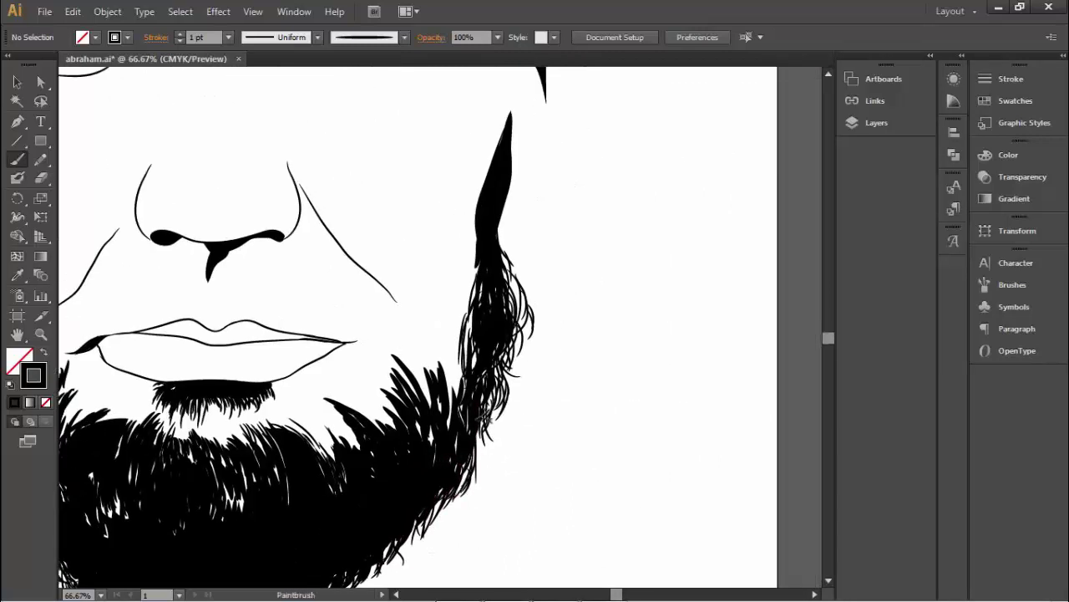
drag(508, 276, 438, 455)
- Feather the beard's upper edge with hair strokes, then bring the eyes and sideburn into view
drag(451, 401, 430, 501)
mouse_move(447, 443)
mouse_down()
mouse_move(429, 539)
mouse_move(432, 435)
mouse_move(399, 468)
mouse_move(311, 518)
mouse_up()
drag(409, 438, 484, 347)
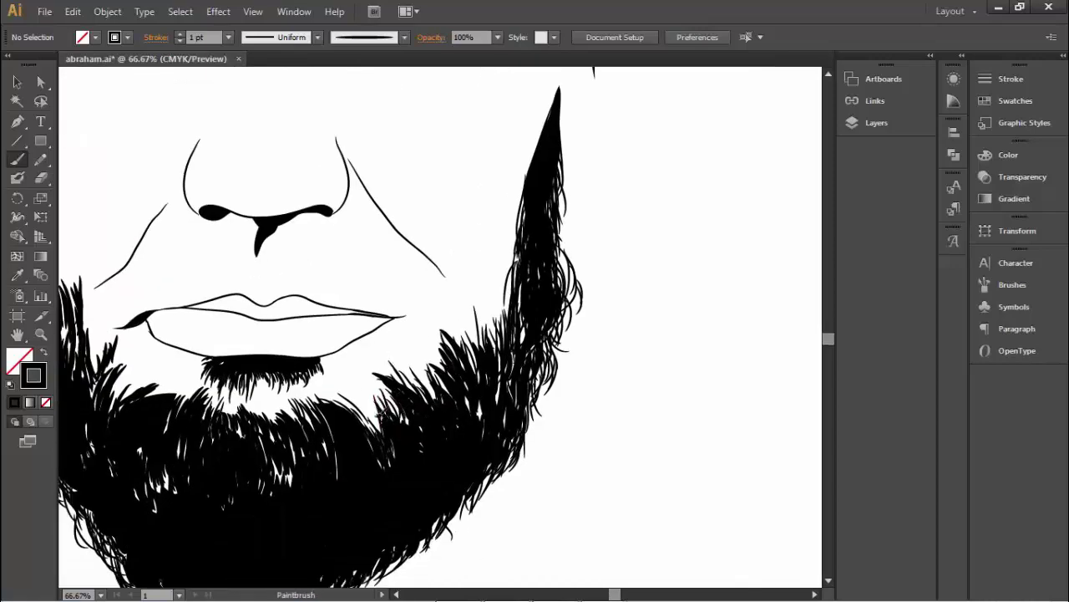
drag(409, 409, 513, 446)
drag(268, 451, 471, 452)
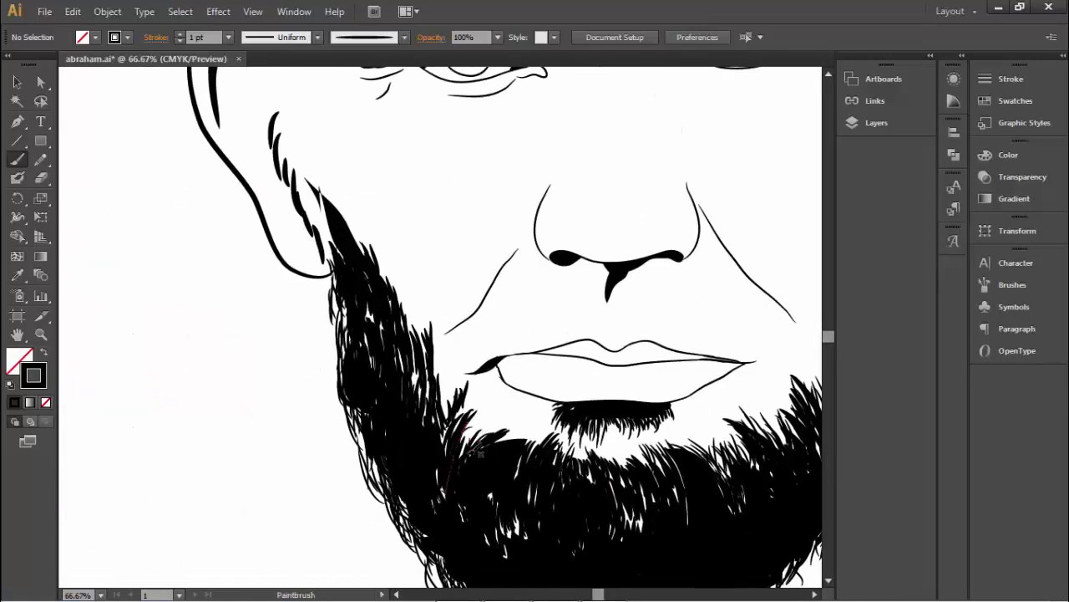
drag(354, 268, 404, 363)
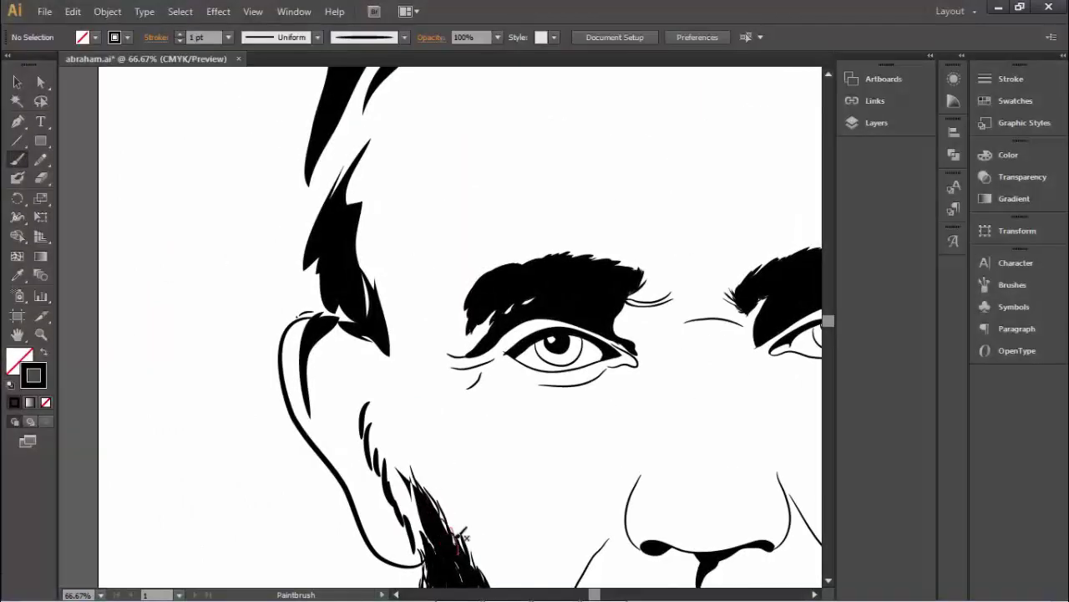
- Set the stroke to 1 pt and paint thin hairs up the sideburn toward the temple
mouse_move(461, 537)
mouse_down()
mouse_move(415, 466)
mouse_move(455, 525)
mouse_up()
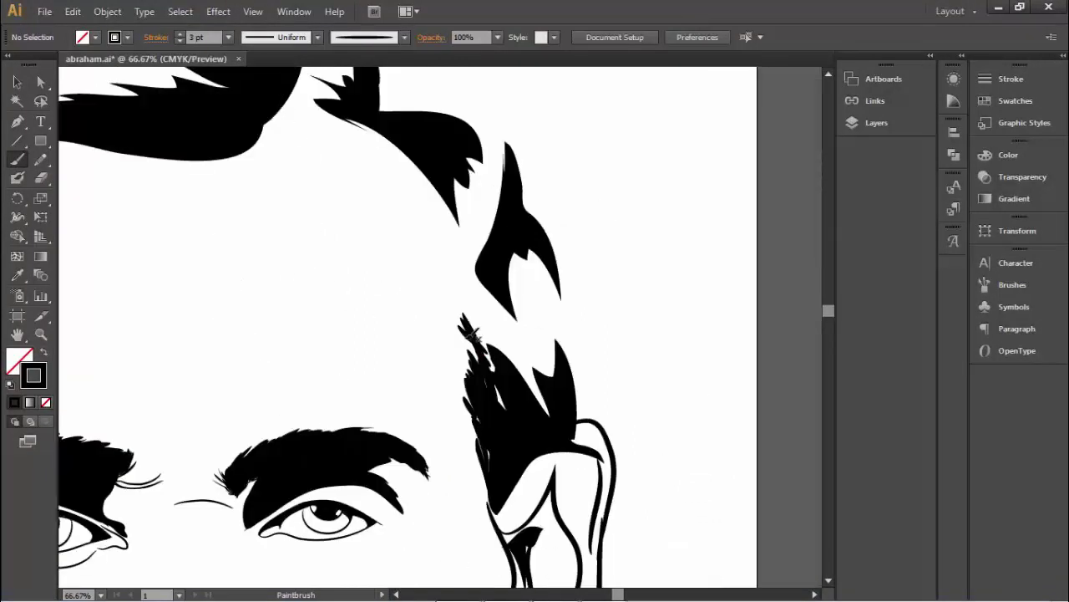
drag(473, 315, 483, 318)
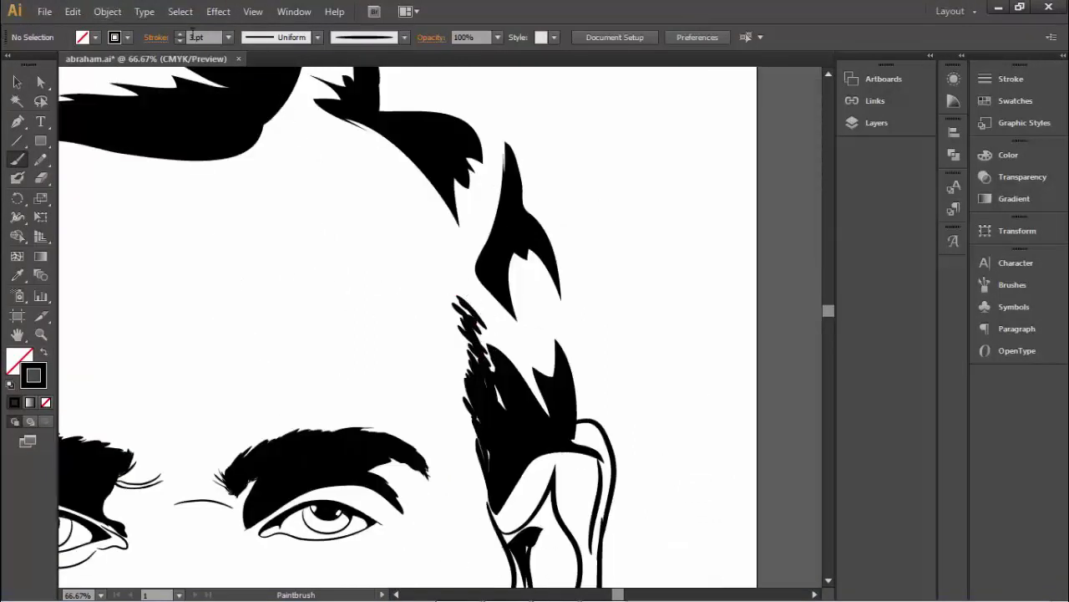
click(230, 37)
click(245, 107)
drag(458, 317, 422, 237)
drag(477, 286, 422, 217)
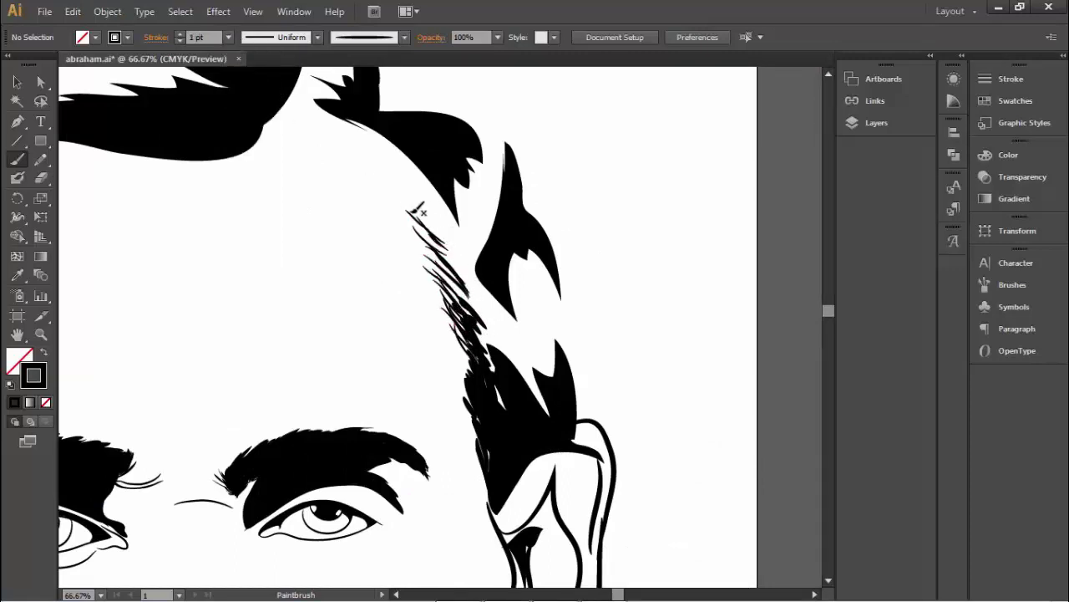
drag(480, 299, 518, 353)
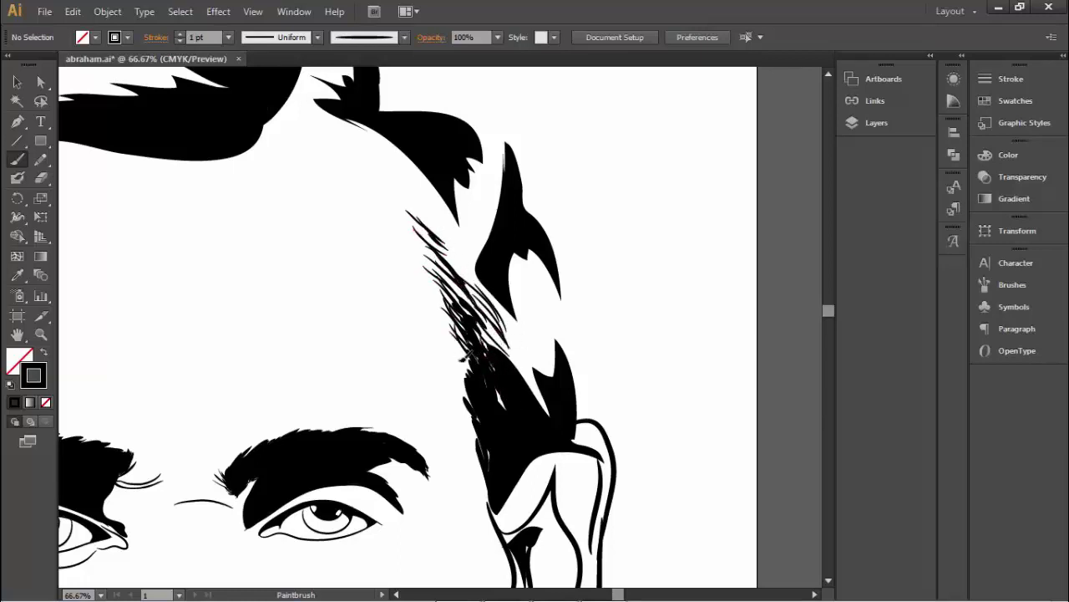
- Fill the sideburn's remaining gaps with more thin hairs, leaving the weight at 1 pt
mouse_move(483, 411)
mouse_down()
mouse_move(492, 493)
mouse_move(478, 420)
mouse_up()
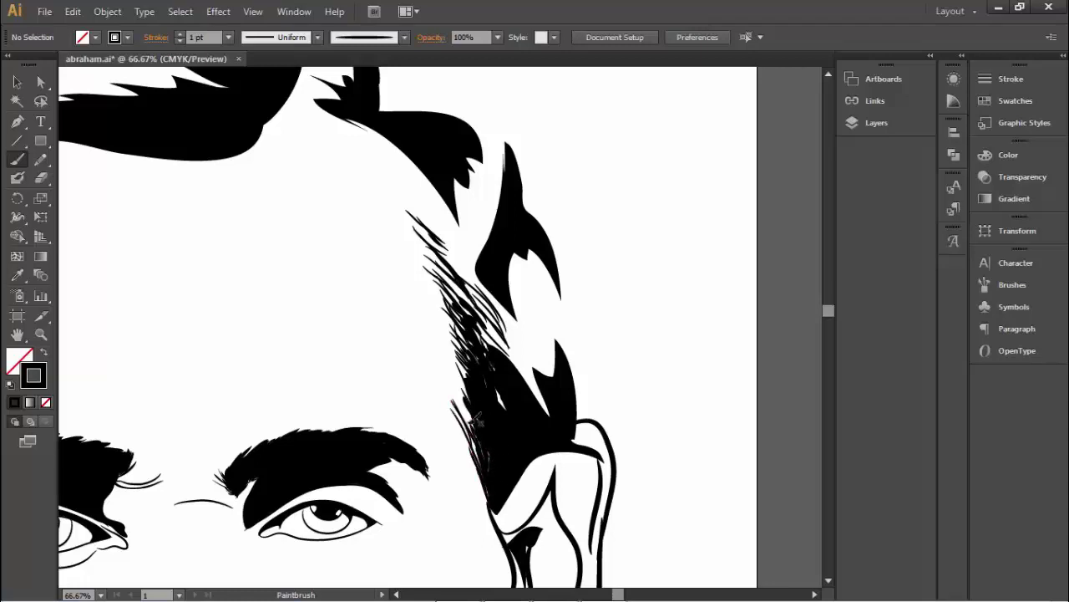
drag(440, 365, 469, 414)
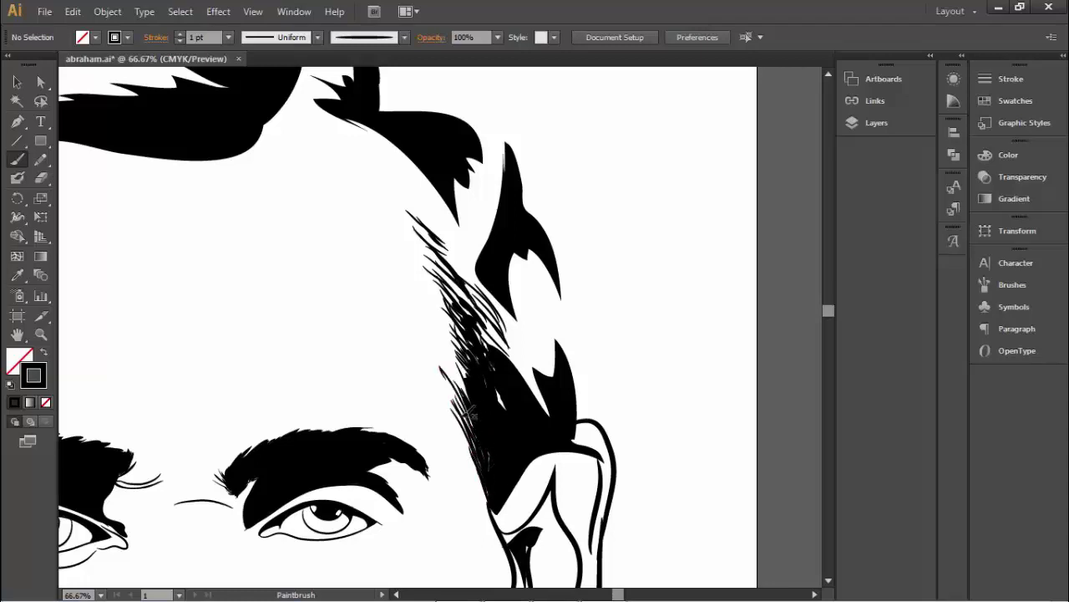
drag(498, 341, 456, 261)
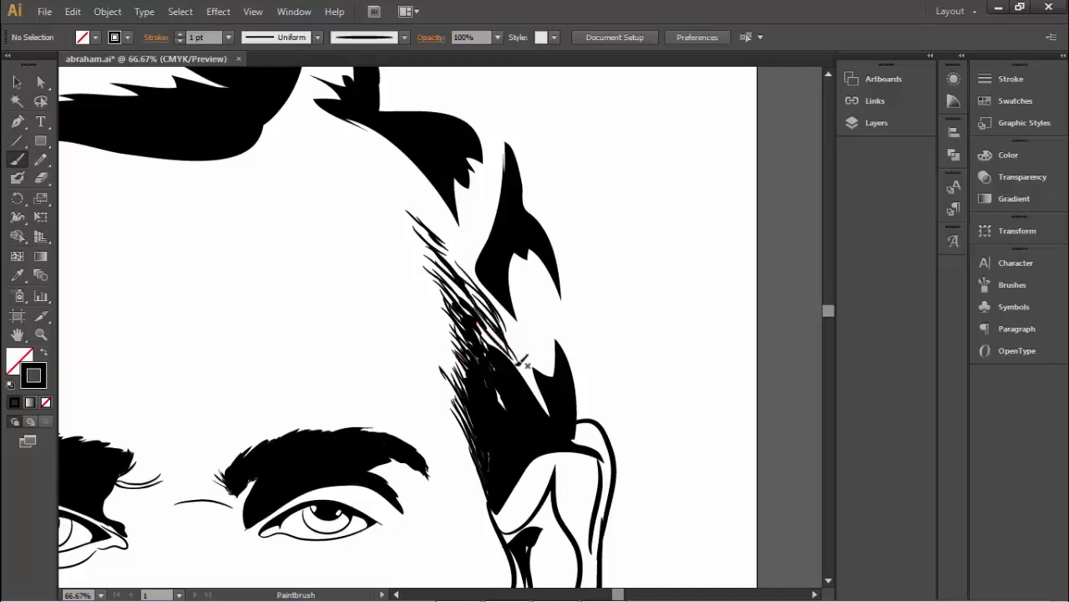
drag(482, 328, 526, 369)
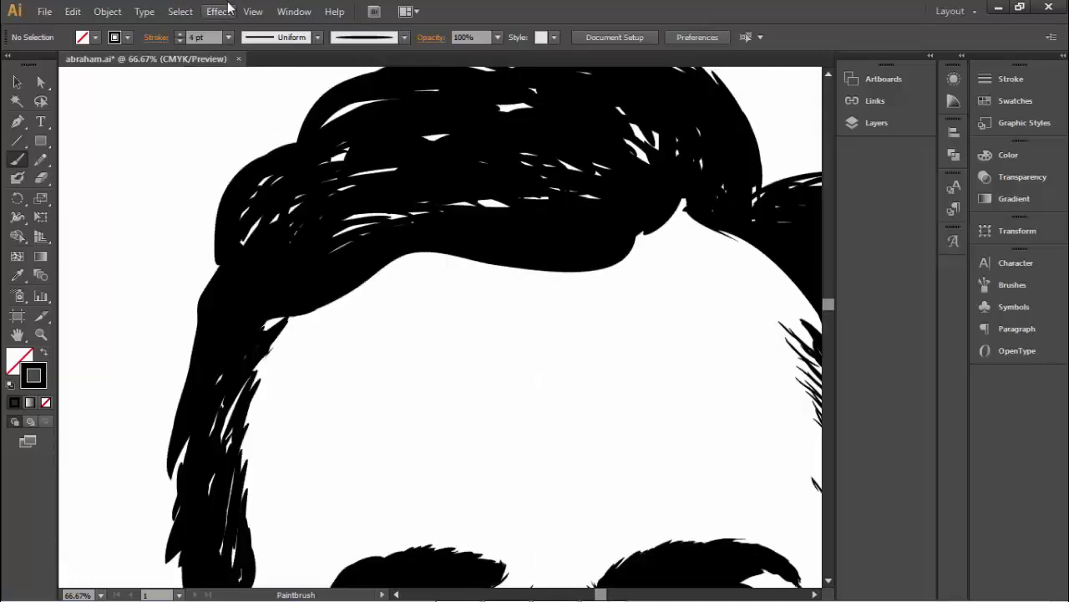
click(228, 37)
click(239, 112)
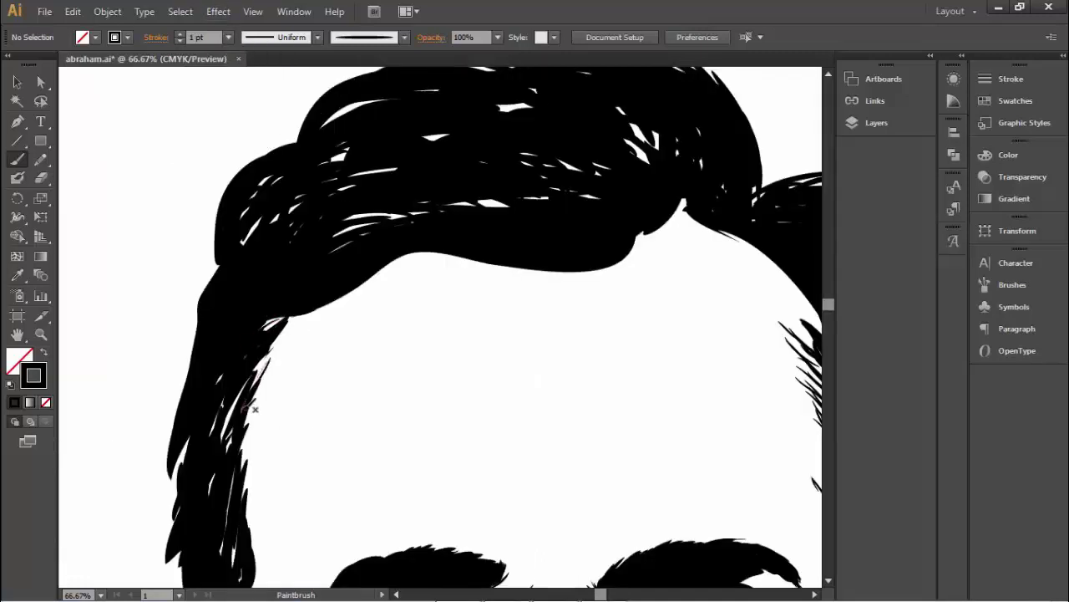
- Paint the first brush strands down the left side of the hair
scroll(250, 476, down, 3)
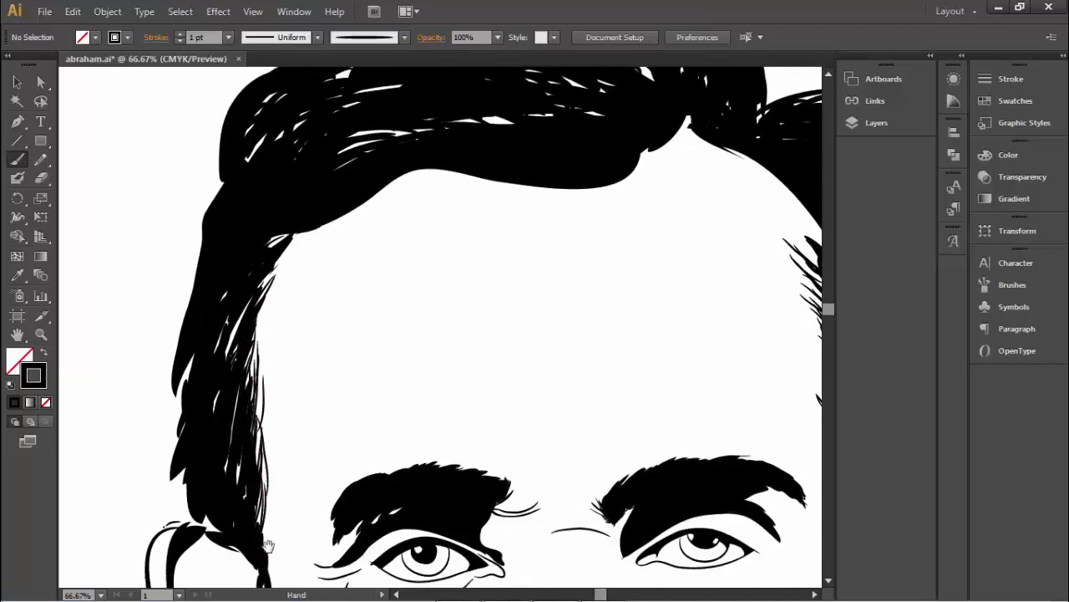
scroll(269, 544, down, 3)
scroll(248, 482, down, 3)
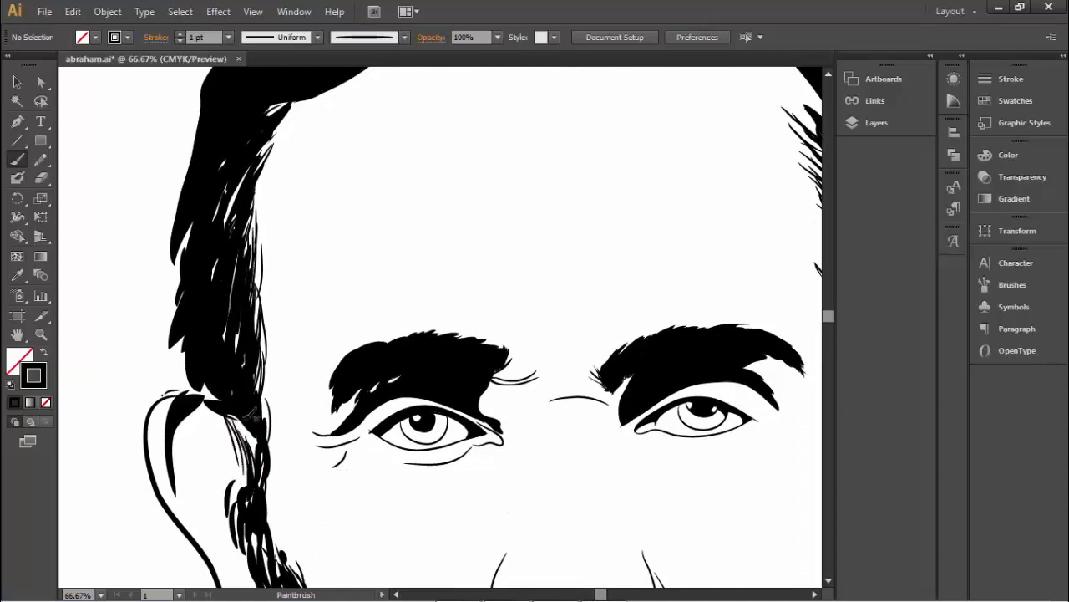
scroll(269, 500, down, 2)
scroll(266, 496, down, 3)
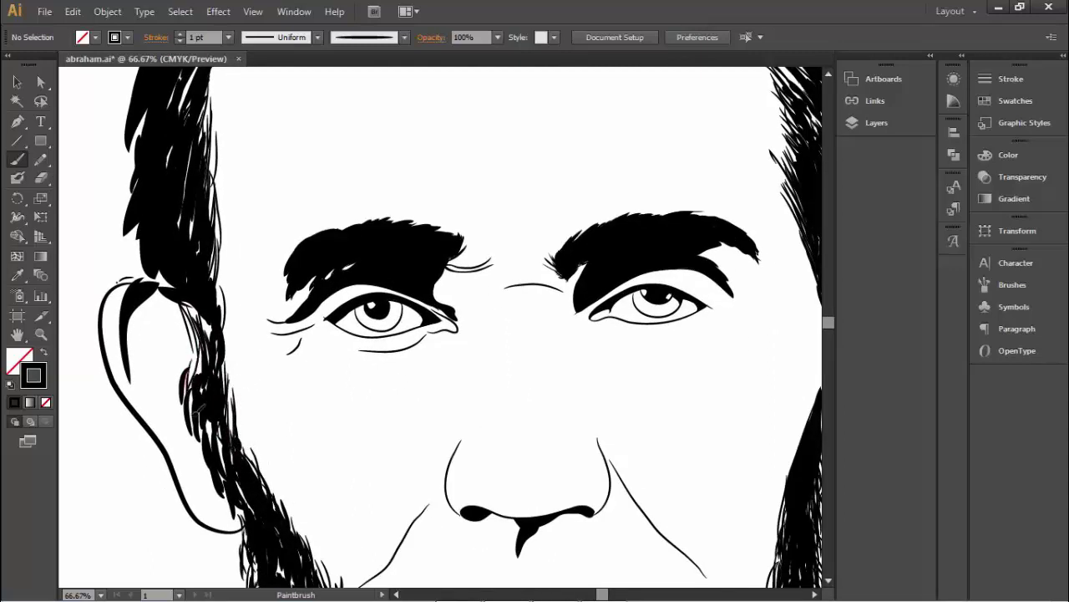
drag(188, 367, 261, 560)
scroll(255, 501, down, 6)
scroll(238, 401, up, 6)
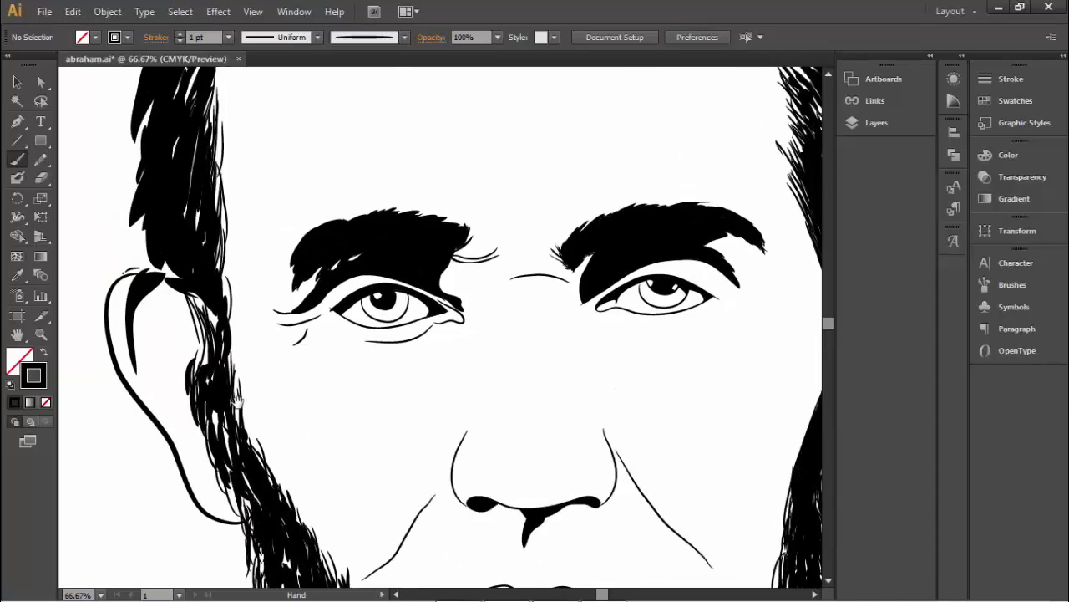
scroll(238, 401, up, 10)
drag(173, 434, 161, 560)
mouse_move(172, 513)
mouse_down()
mouse_move(200, 585)
mouse_move(224, 547)
mouse_up()
- Switch the brush stroke weight to 2 pt and paint more strands down the left hair
click(229, 38)
click(246, 122)
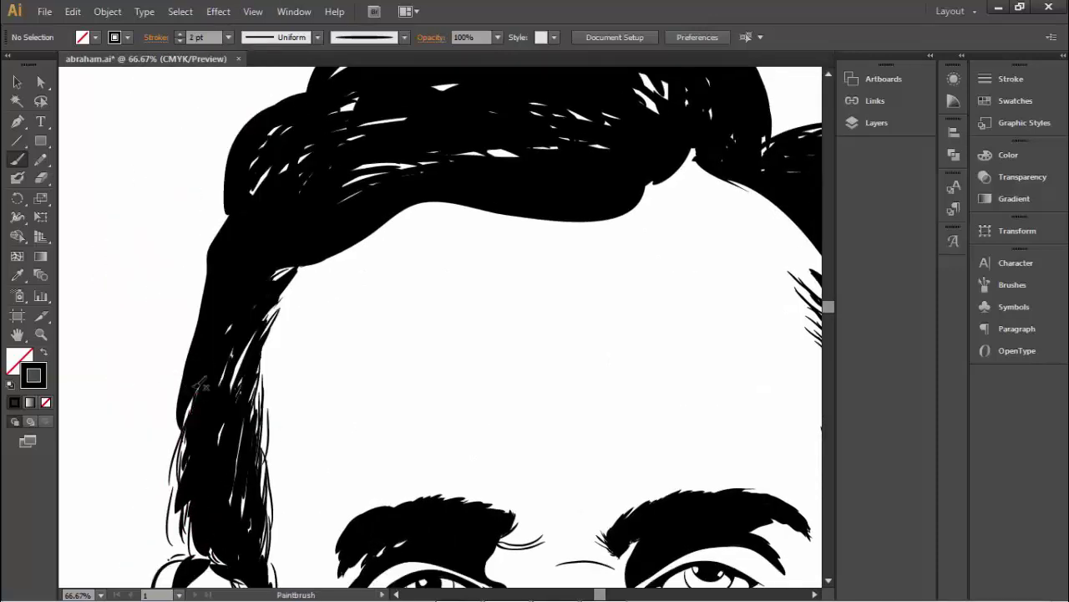
mouse_move(201, 386)
mouse_down()
mouse_move(227, 539)
mouse_move(247, 501)
mouse_up()
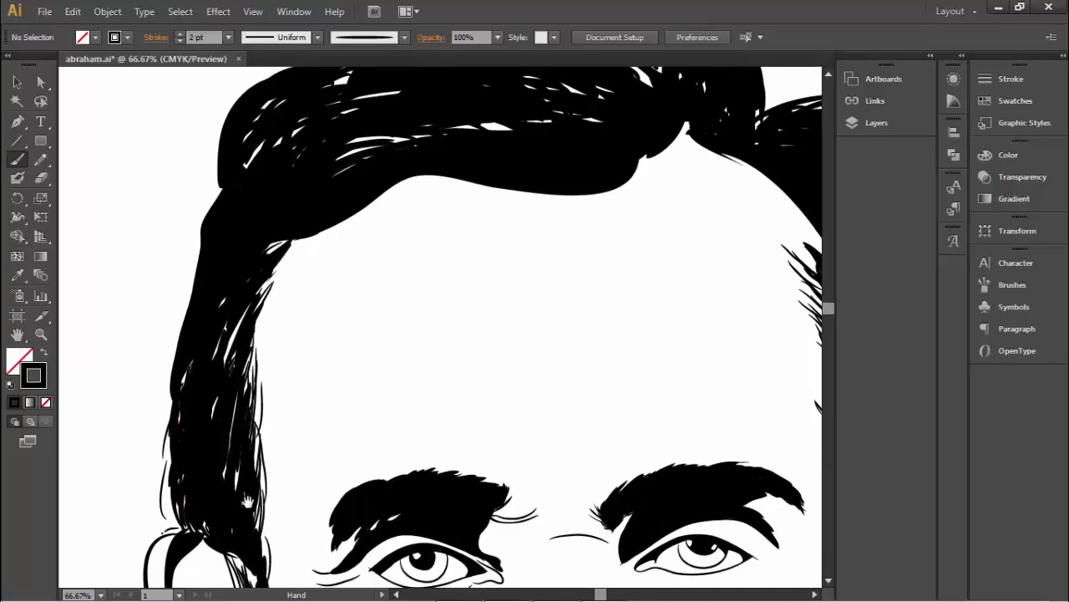
drag(249, 351, 247, 444)
drag(255, 493, 268, 558)
drag(251, 418, 334, 501)
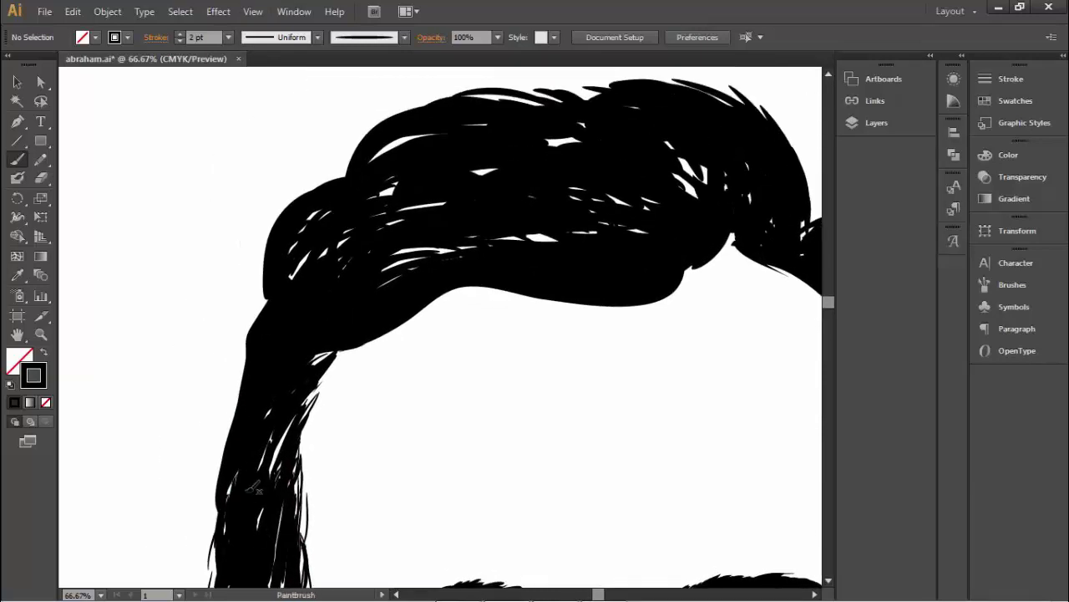
drag(213, 509, 208, 554)
mouse_move(251, 518)
mouse_down()
mouse_move(238, 464)
mouse_move(244, 599)
mouse_up()
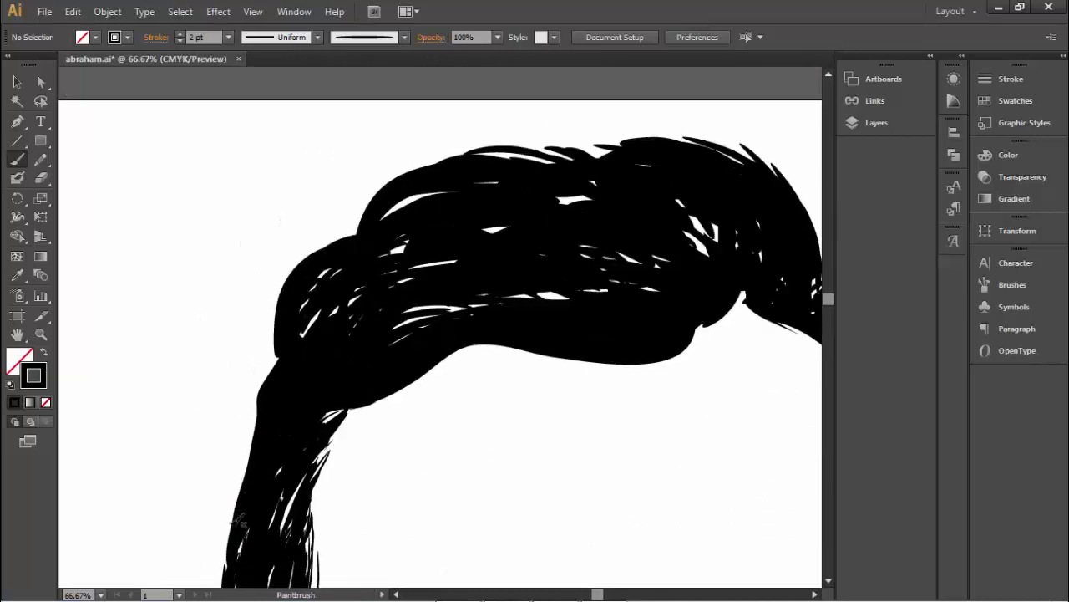
- Add 2 pt strands curving along the hair's left and upper-left edge
drag(275, 351, 240, 464)
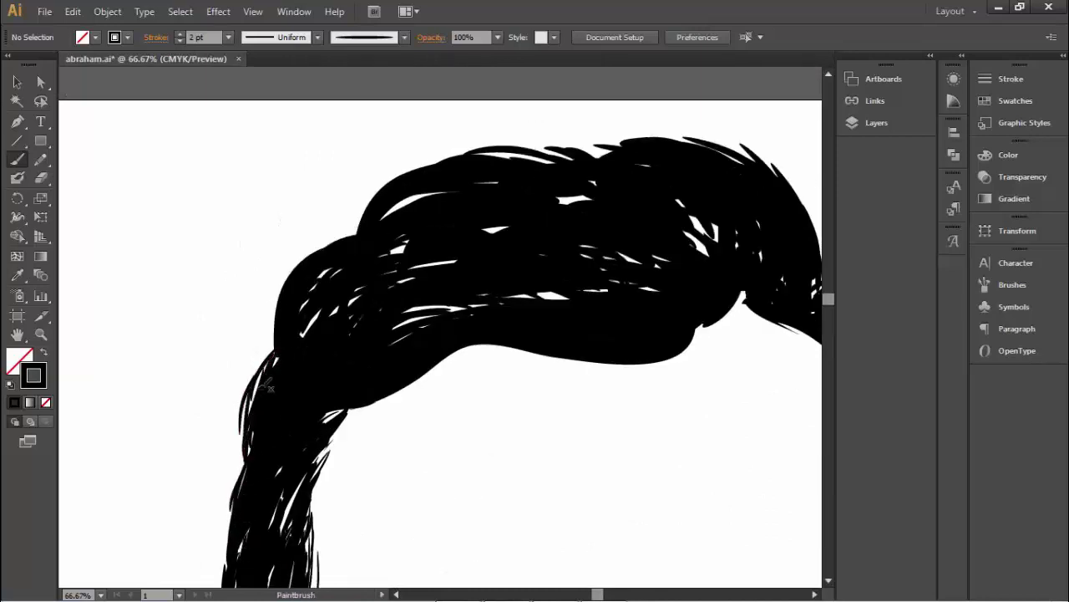
drag(246, 405, 225, 551)
drag(277, 449, 220, 562)
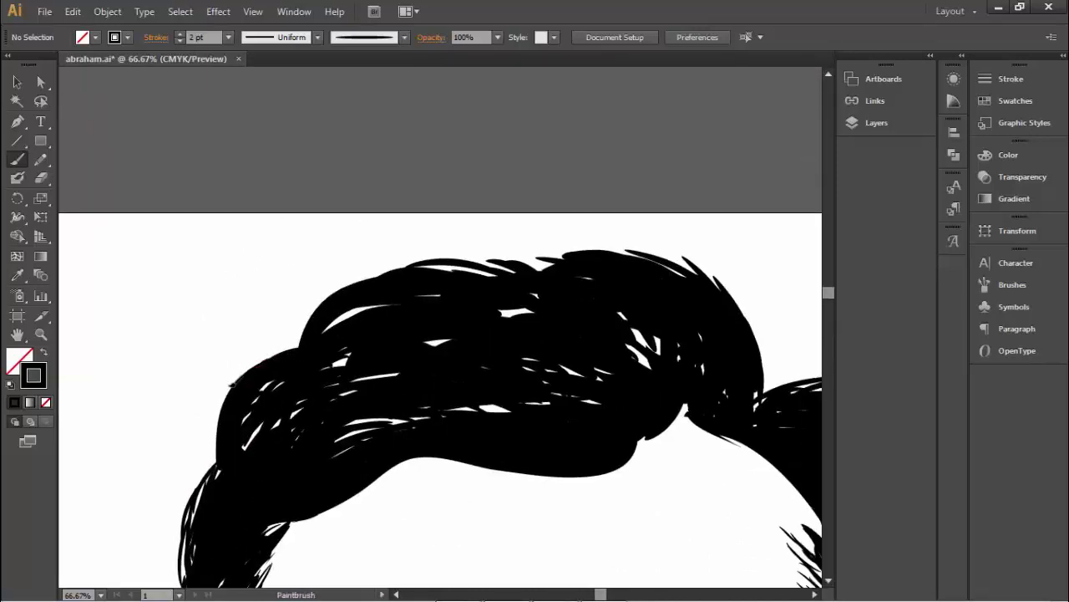
drag(243, 369, 207, 469)
mouse_move(305, 334)
mouse_down()
mouse_move(251, 365)
mouse_move(211, 476)
mouse_up()
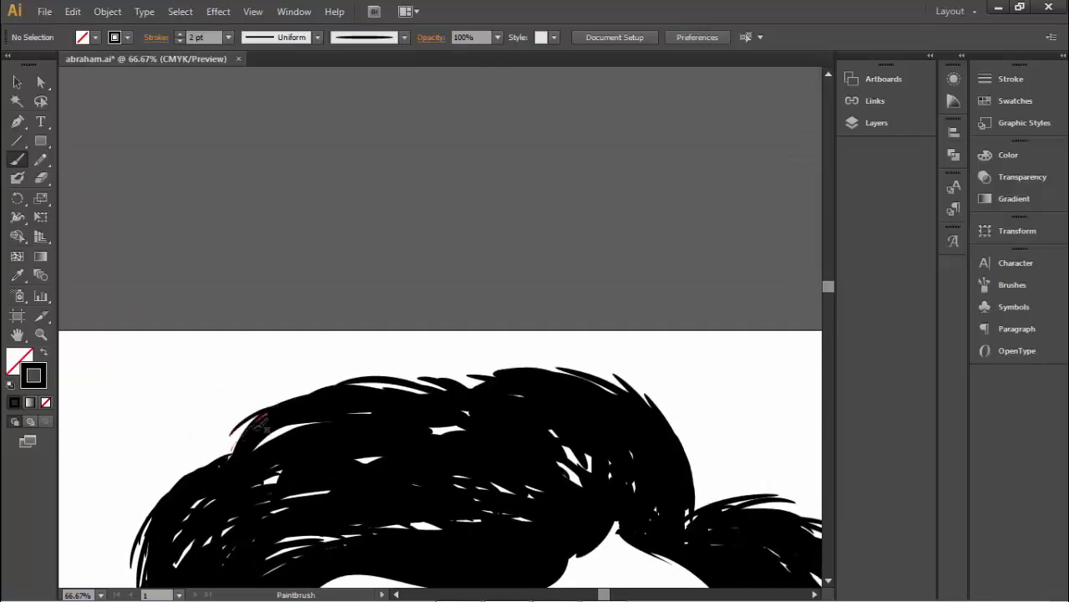
mouse_move(338, 401)
mouse_down()
mouse_move(274, 412)
mouse_move(339, 399)
mouse_move(217, 390)
mouse_move(214, 357)
mouse_move(92, 331)
mouse_up()
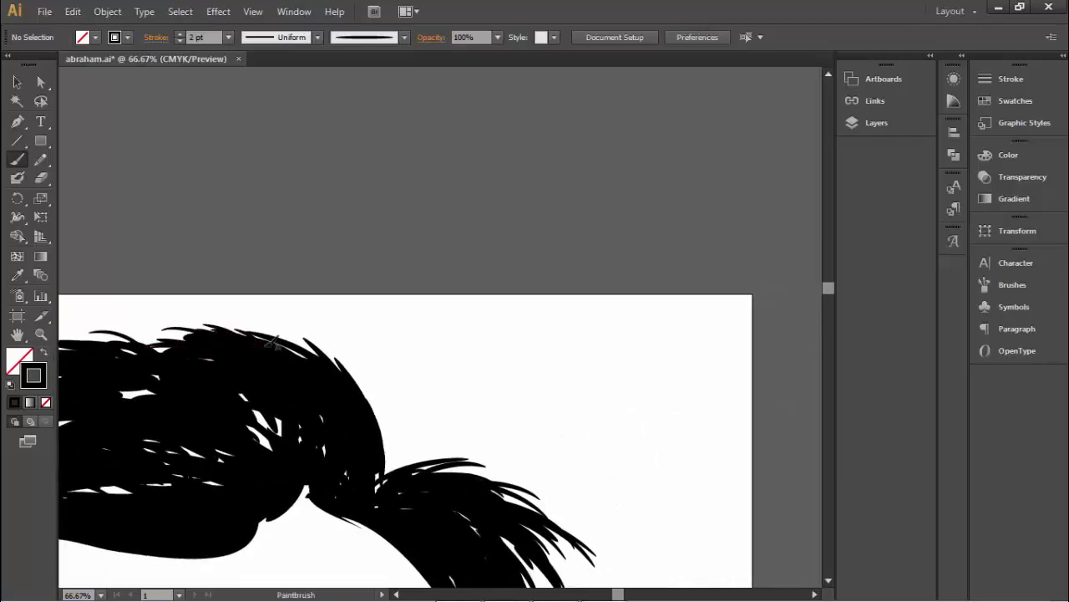
- Paint black strands over the upper-right and right-side hair, then recentre on the face
mouse_move(257, 357)
mouse_down()
mouse_move(202, 297)
mouse_move(384, 158)
mouse_up()
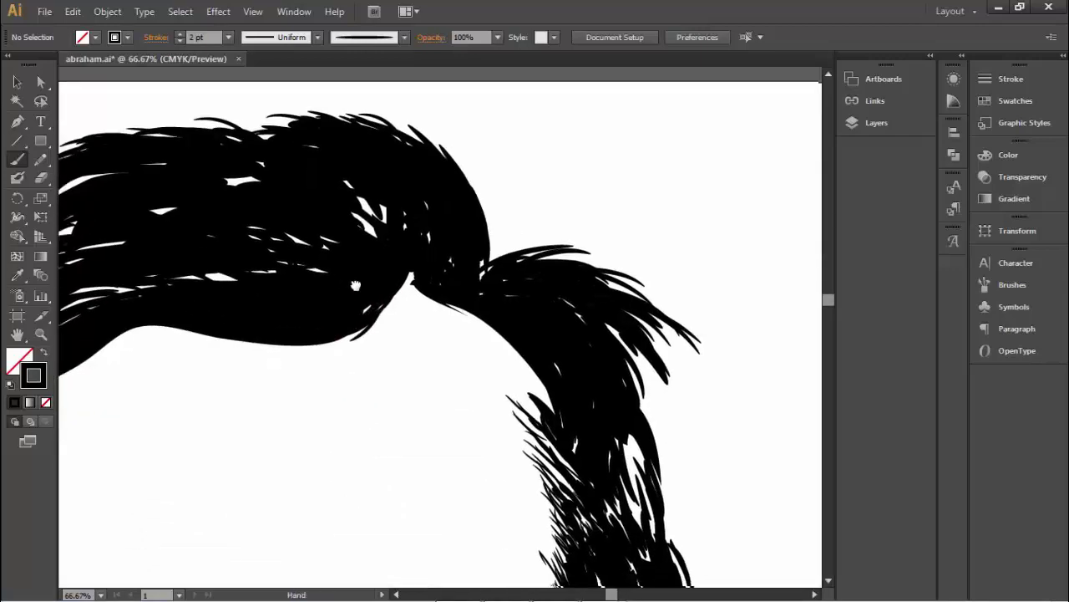
mouse_move(518, 326)
mouse_down()
mouse_move(328, 286)
mouse_move(393, 376)
mouse_up()
drag(468, 335, 349, 348)
drag(317, 267, 376, 359)
drag(376, 359, 323, 366)
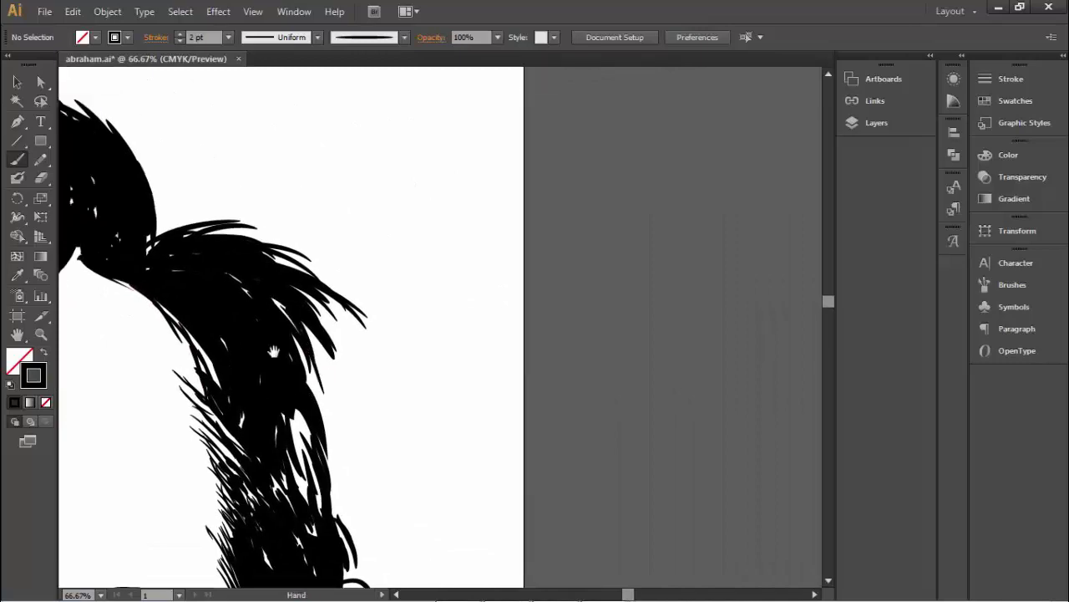
drag(316, 227, 168, 242)
drag(109, 400, 485, 274)
drag(167, 418, 501, 251)
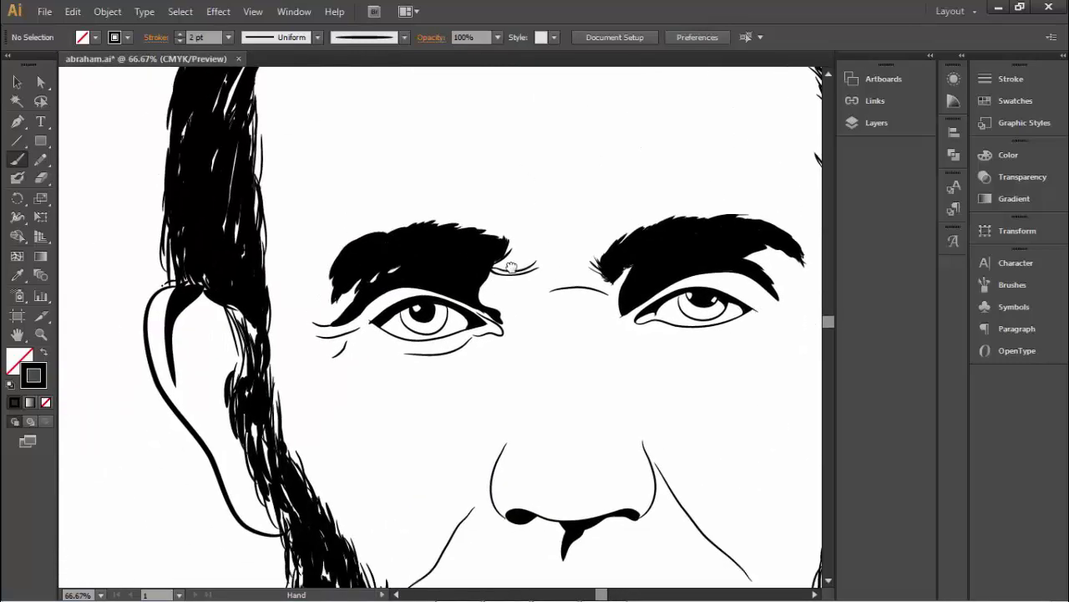
drag(506, 437, 465, 332)
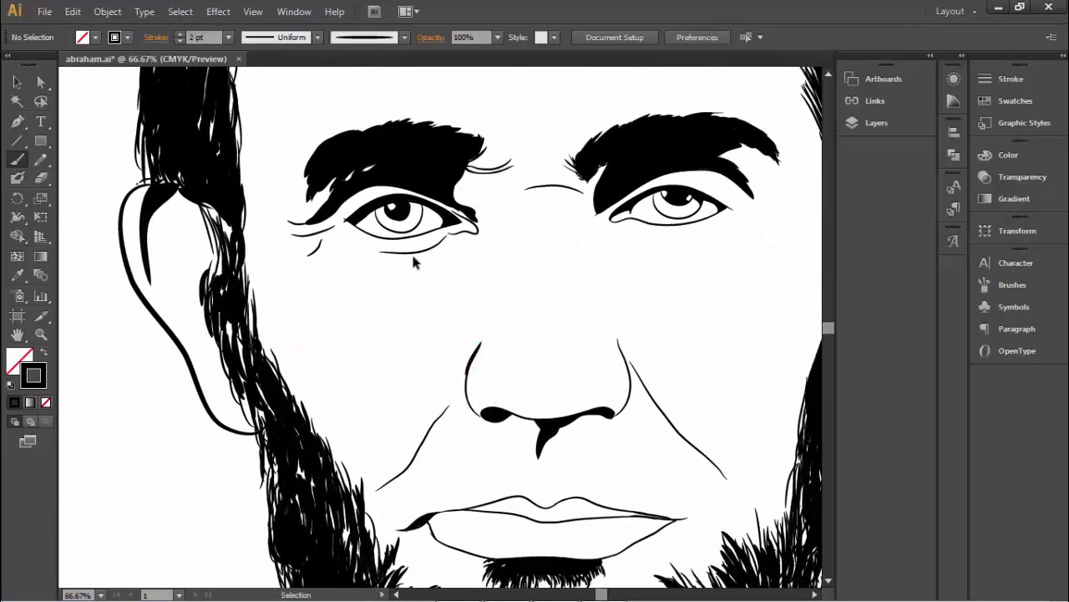
- Set the brush stroke weight to 3 pt and retrace both nostrils
click(228, 36)
click(244, 140)
drag(470, 369, 478, 413)
mouse_move(627, 393)
mouse_down()
mouse_move(490, 384)
mouse_move(493, 339)
mouse_up()
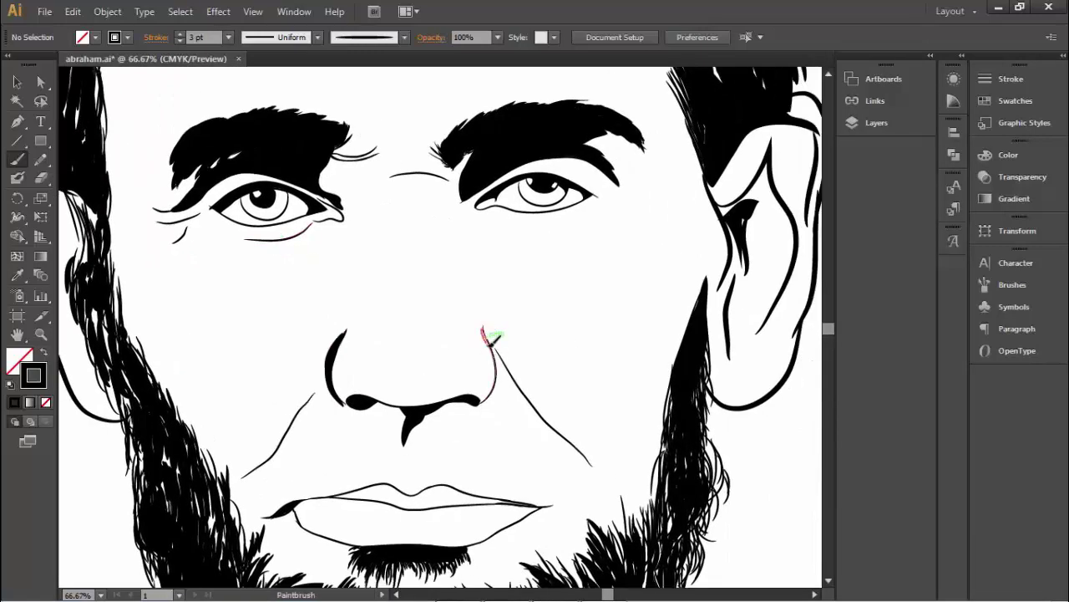
drag(490, 377, 568, 323)
- Retrace the left and right cheek lines, then zoom out to 33.33%
drag(322, 418, 402, 336)
mouse_move(607, 326)
mouse_down()
mouse_move(451, 308)
mouse_move(513, 386)
mouse_move(558, 337)
mouse_up()
drag(382, 361, 395, 520)
click(38, 337)
alt+click(577, 467)
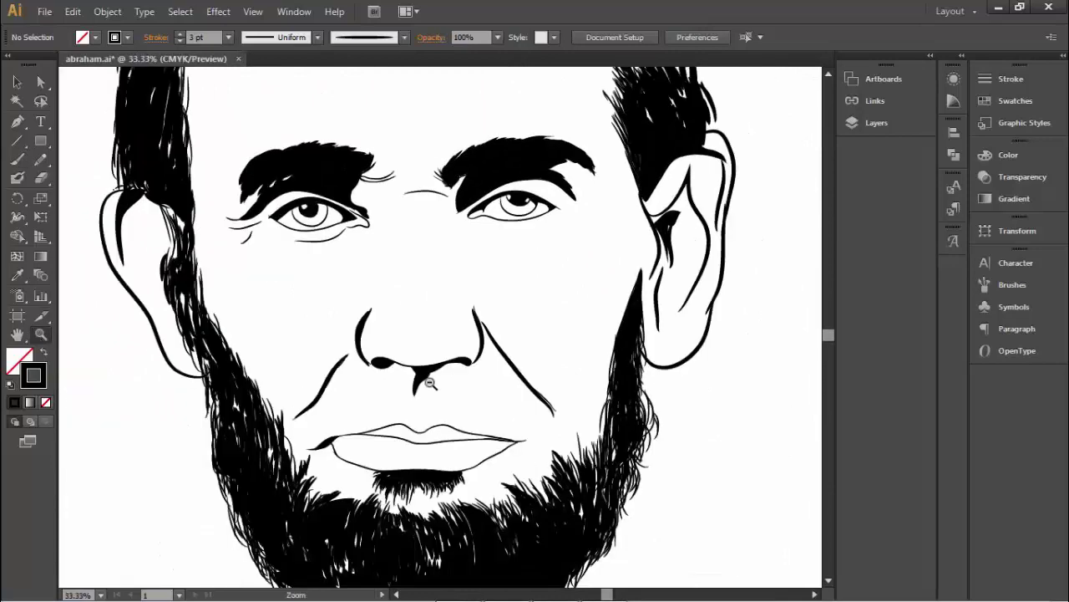
alt+click(447, 470)
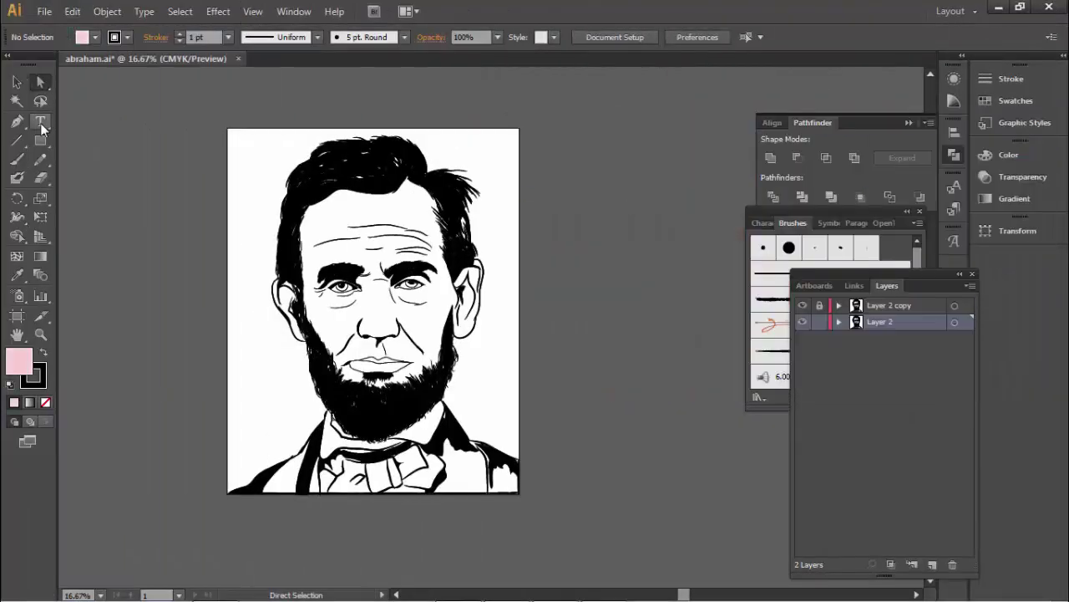
- Draw a pink, no-stroke rectangle over the whole artboard and send it behind the portrait
click(40, 141)
click(117, 37)
click(10, 64)
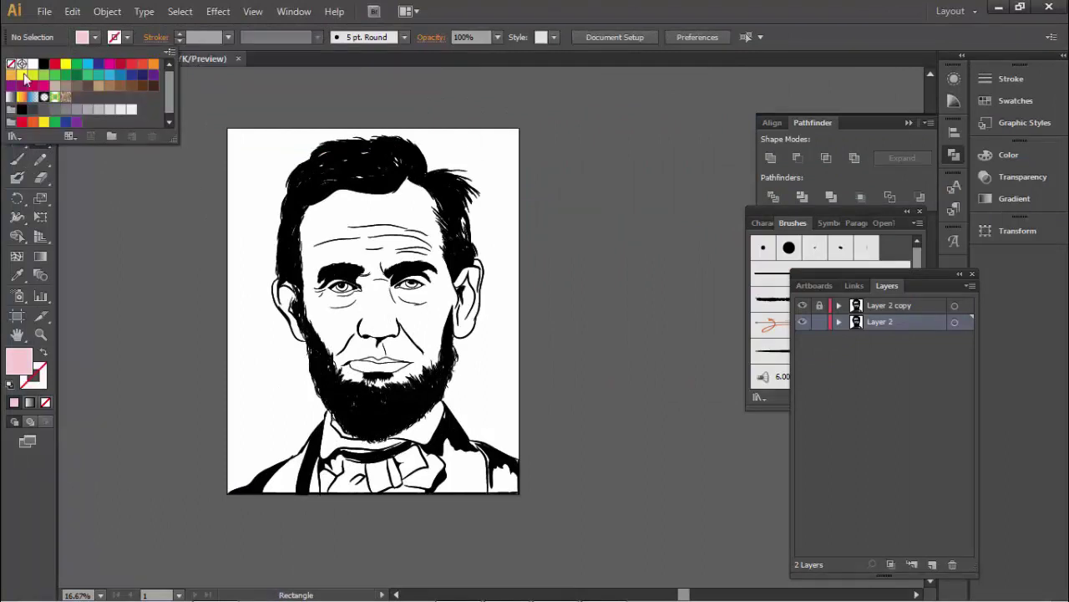
click(210, 123)
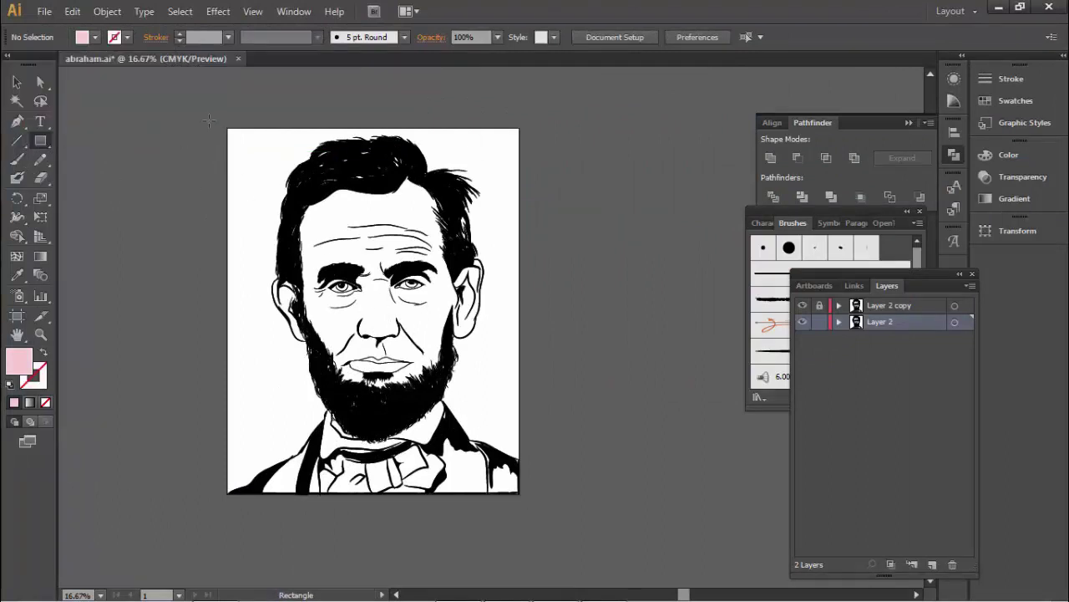
drag(210, 121, 546, 509)
key(v)
right_click(230, 177)
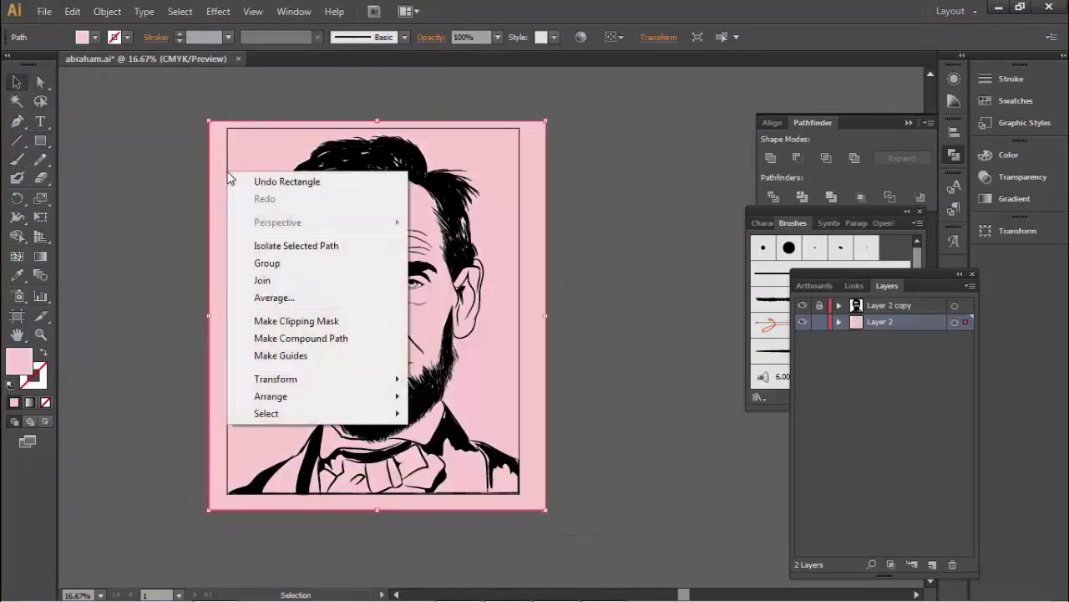
click(510, 447)
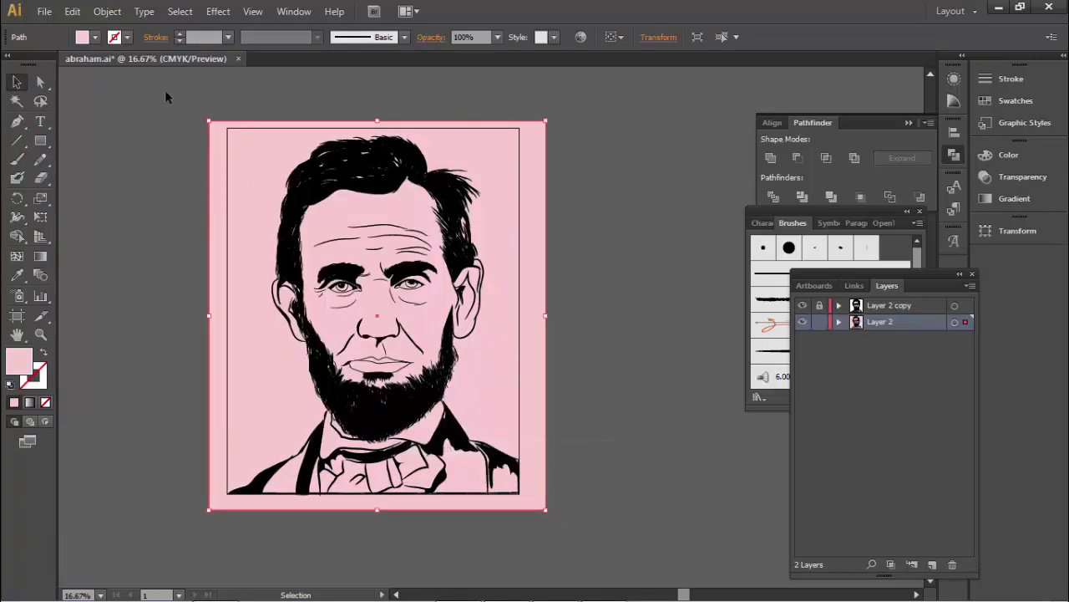
- Merge the rectangle and line art with Pathfinder Merge and delete the outer pink background piece
drag(166, 97, 618, 546)
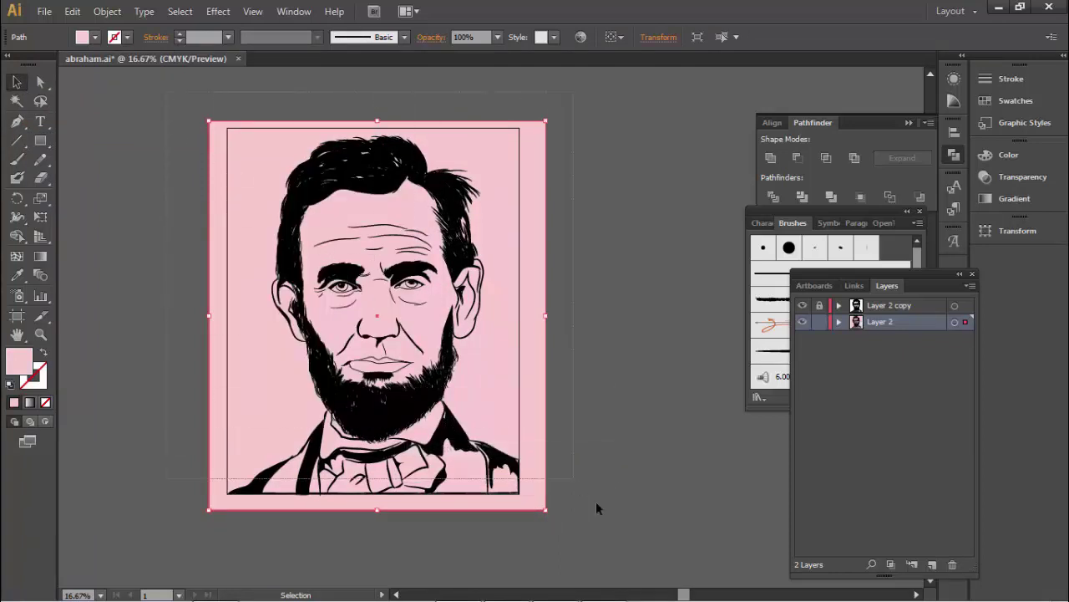
click(832, 198)
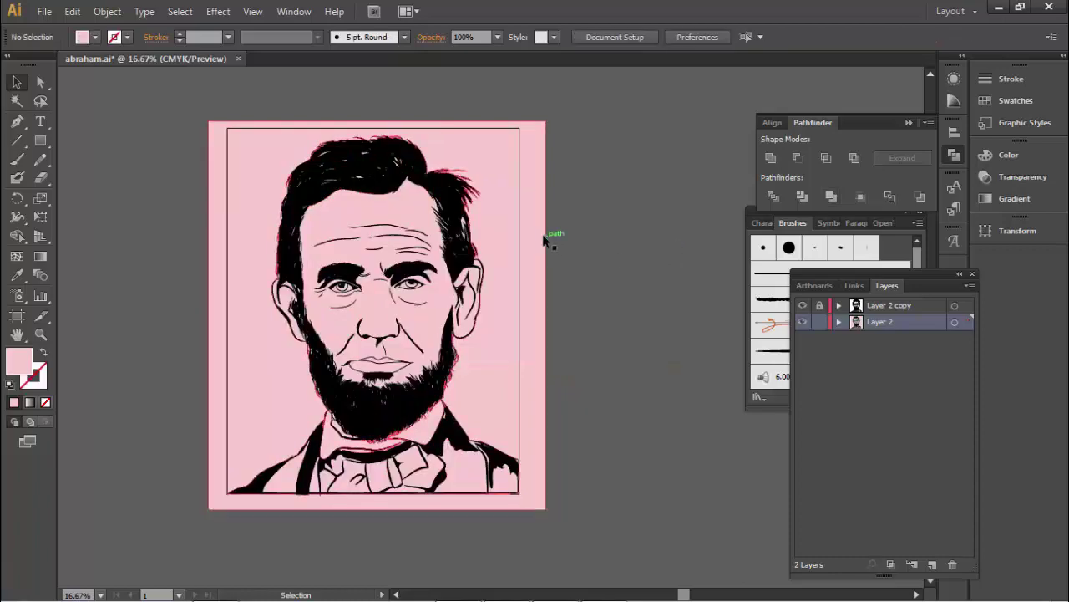
right_click(515, 232)
click(589, 307)
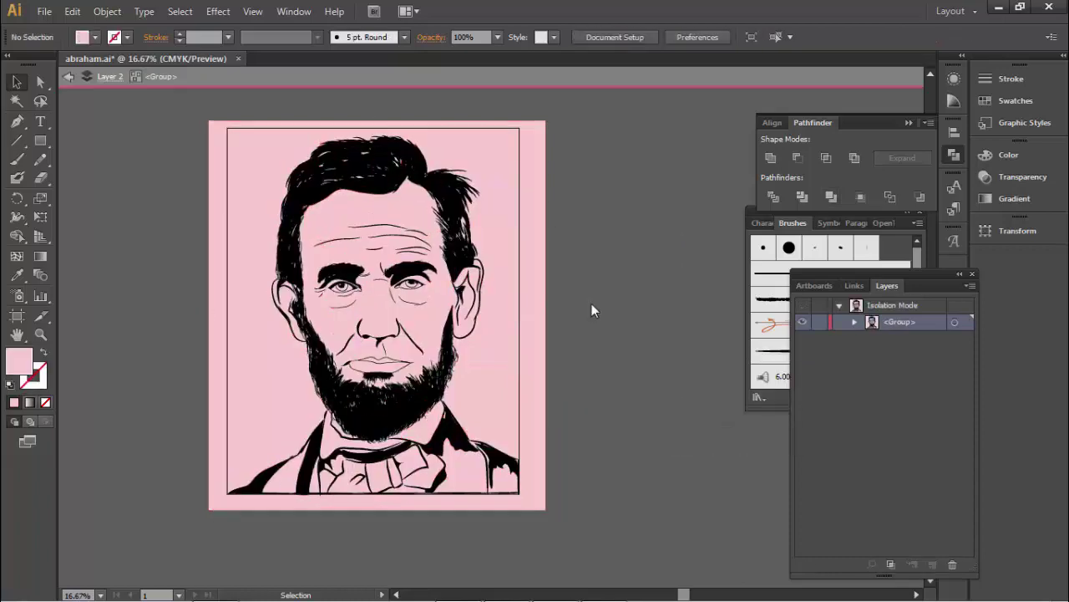
key(Delete)
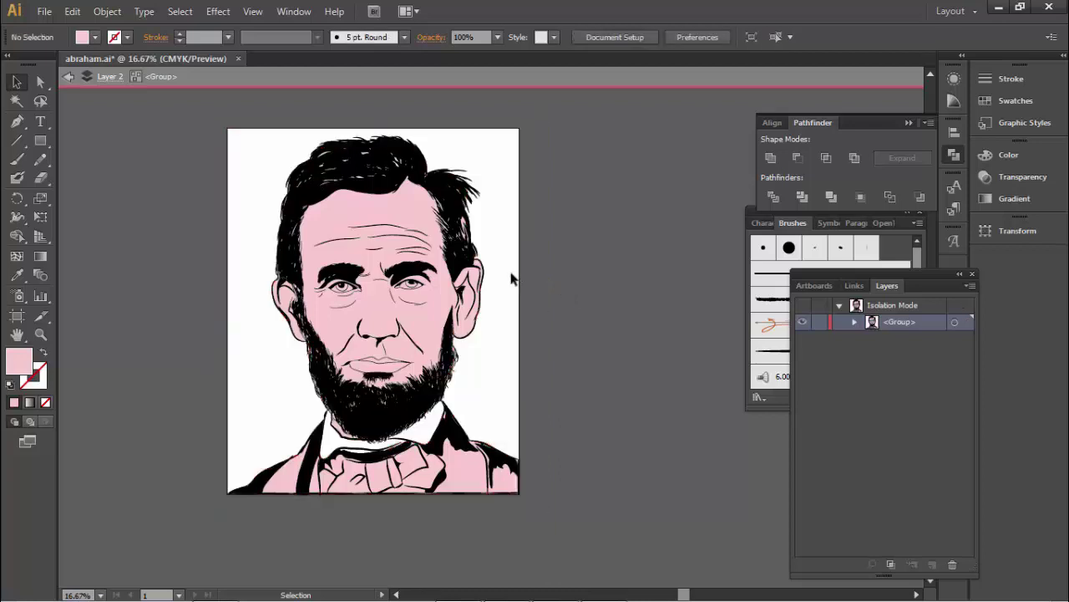
right_click(440, 268)
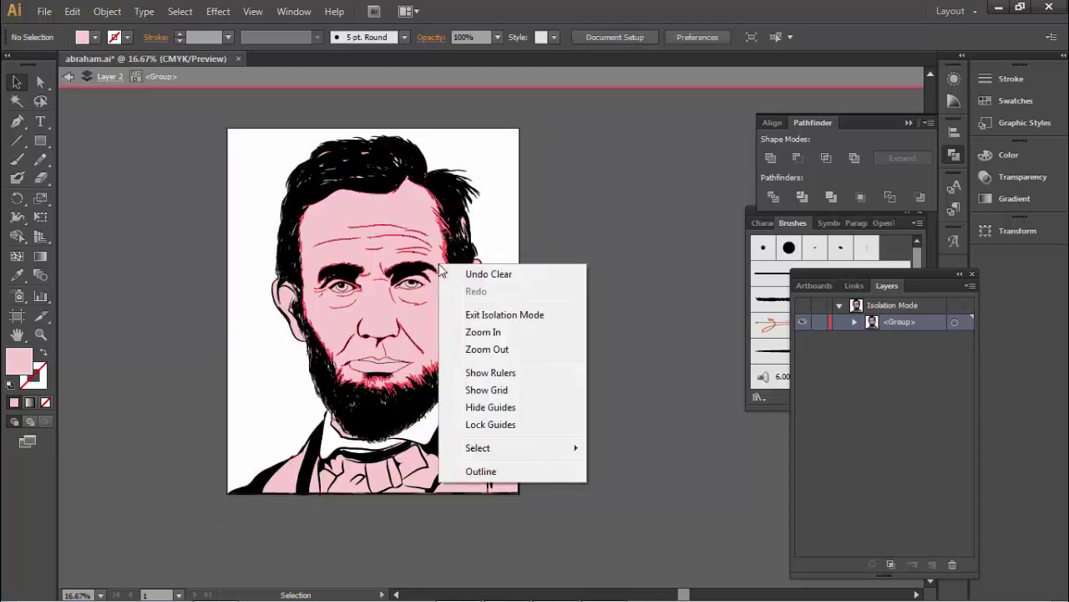
right_click(486, 249)
- Exit isolation, zoom to the eyes, and fill both eye whites with FFFFFF
click(532, 299)
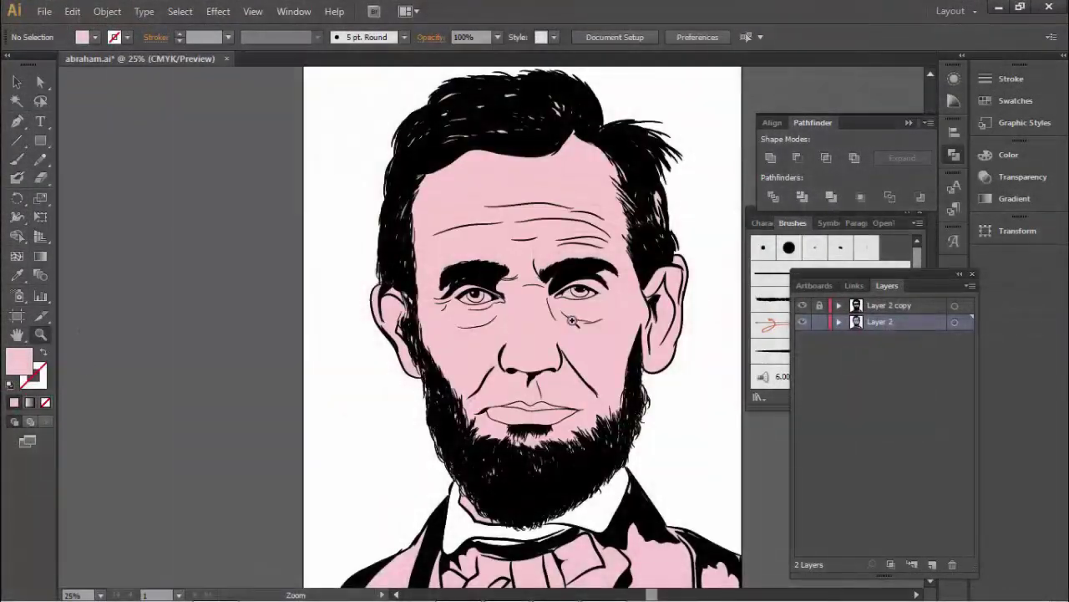
click(573, 320)
click(440, 381)
click(404, 365)
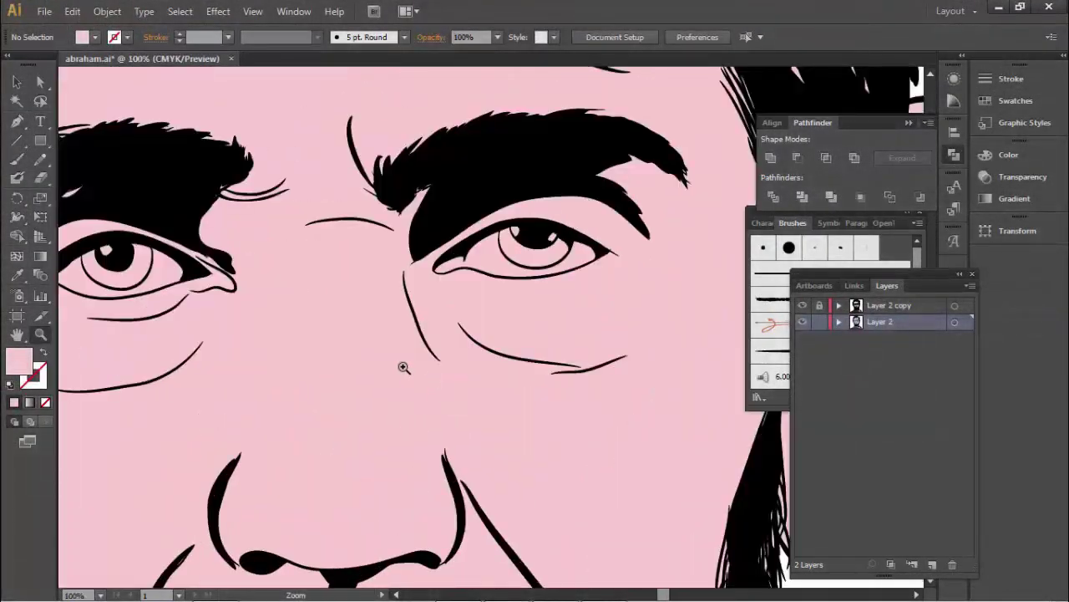
mouse_move(403, 365)
mouse_down()
mouse_move(506, 307)
mouse_move(465, 340)
mouse_up()
click(42, 82)
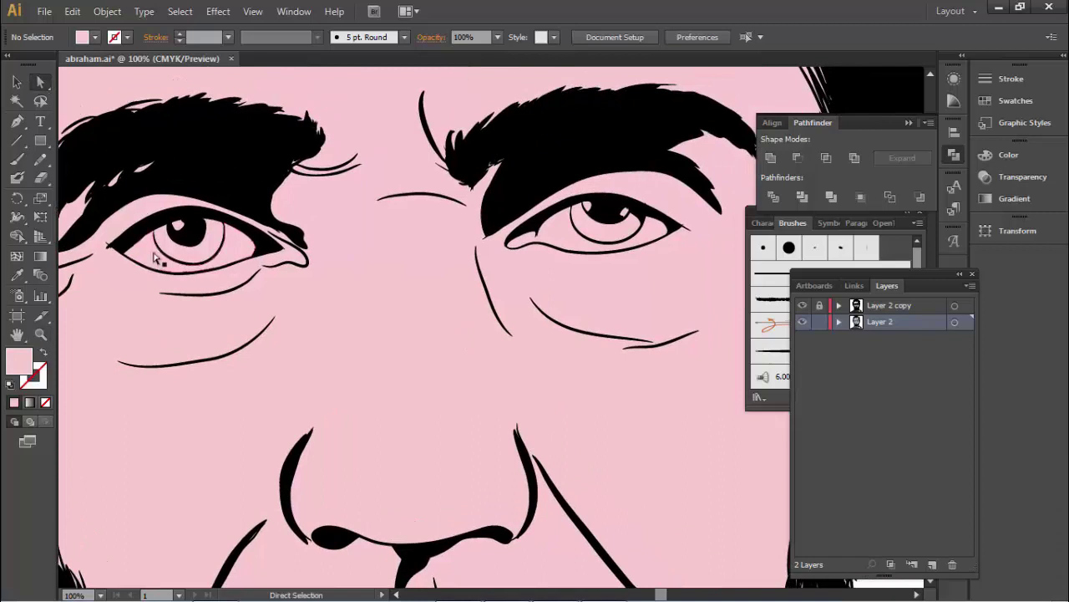
click(156, 250)
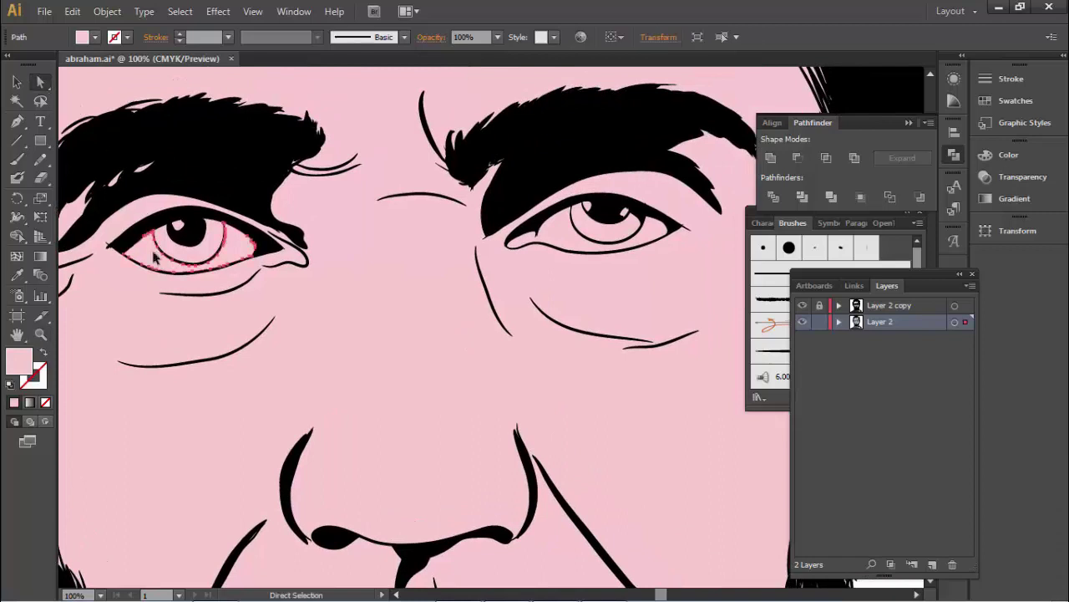
double_click(18, 361)
text(ffffff)
click(971, 171)
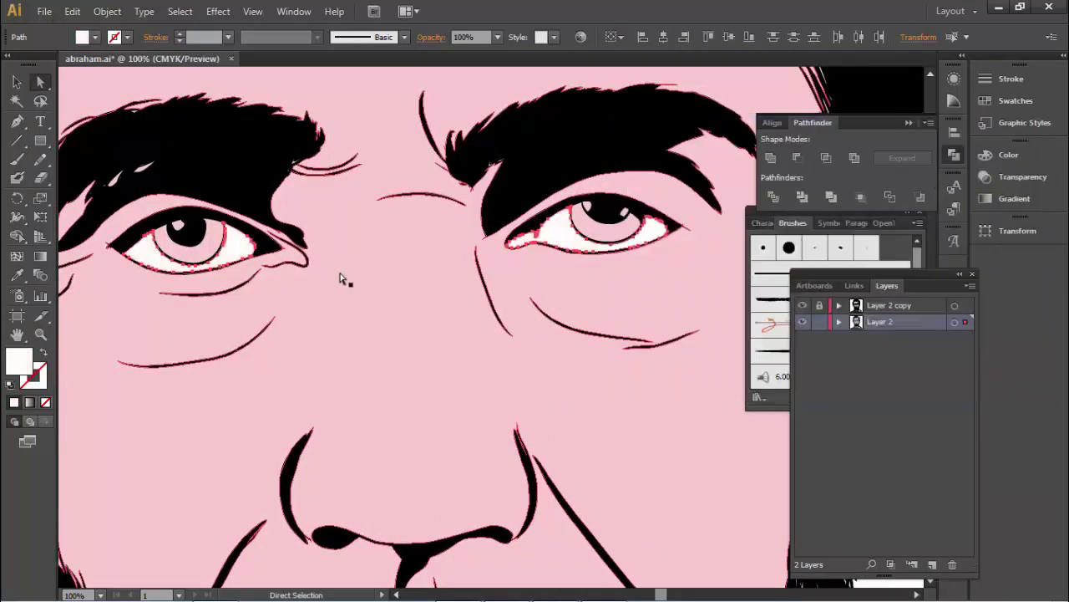
- Fill both irises with a light lavender-blue (B6C1FF)
click(213, 243)
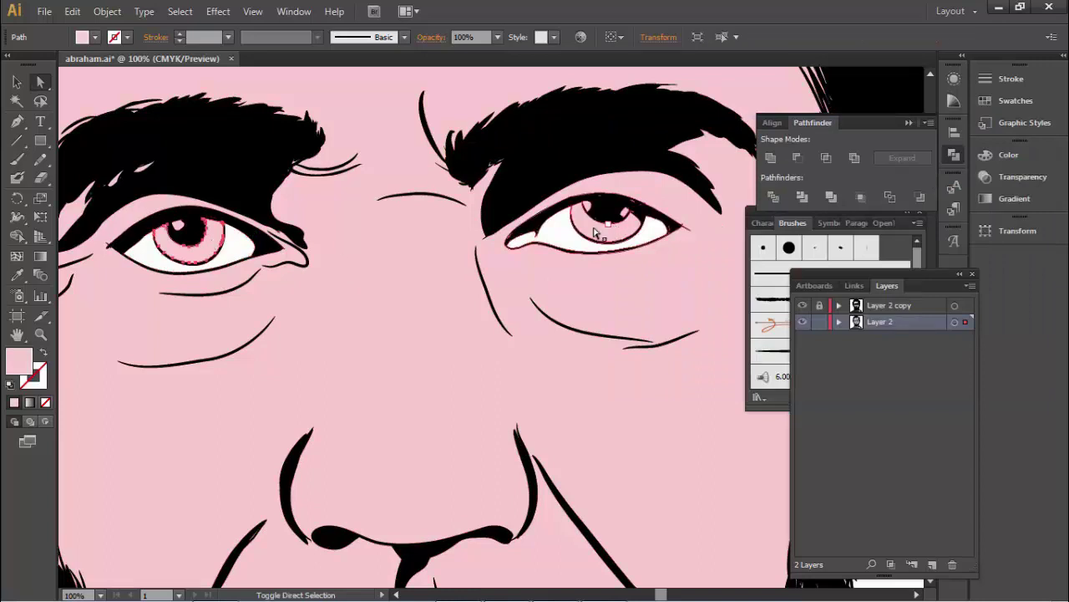
shift+click(618, 224)
double_click(20, 359)
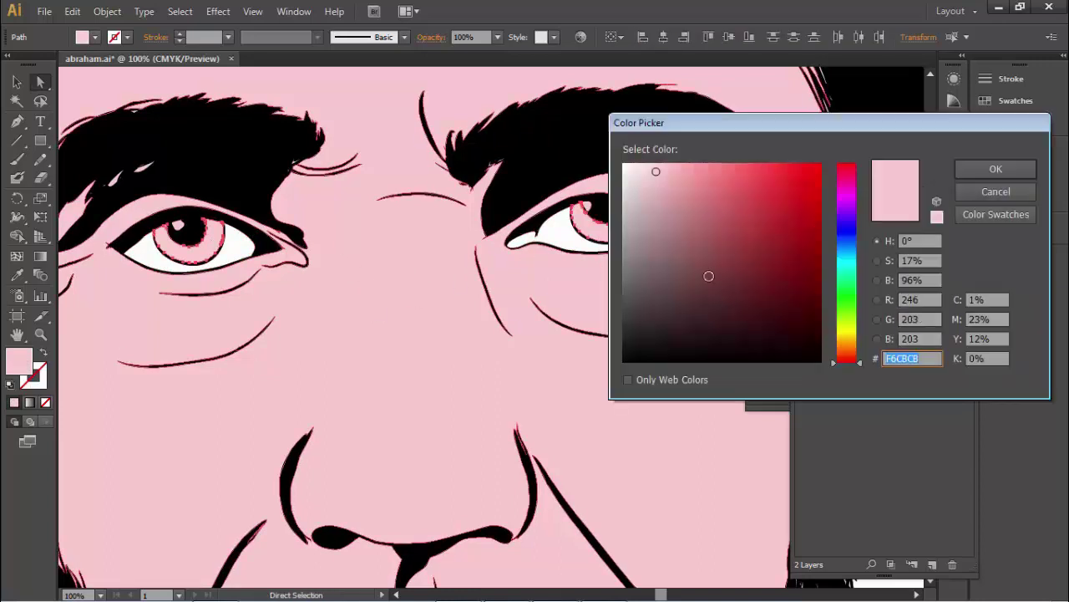
click(846, 238)
drag(699, 182, 681, 162)
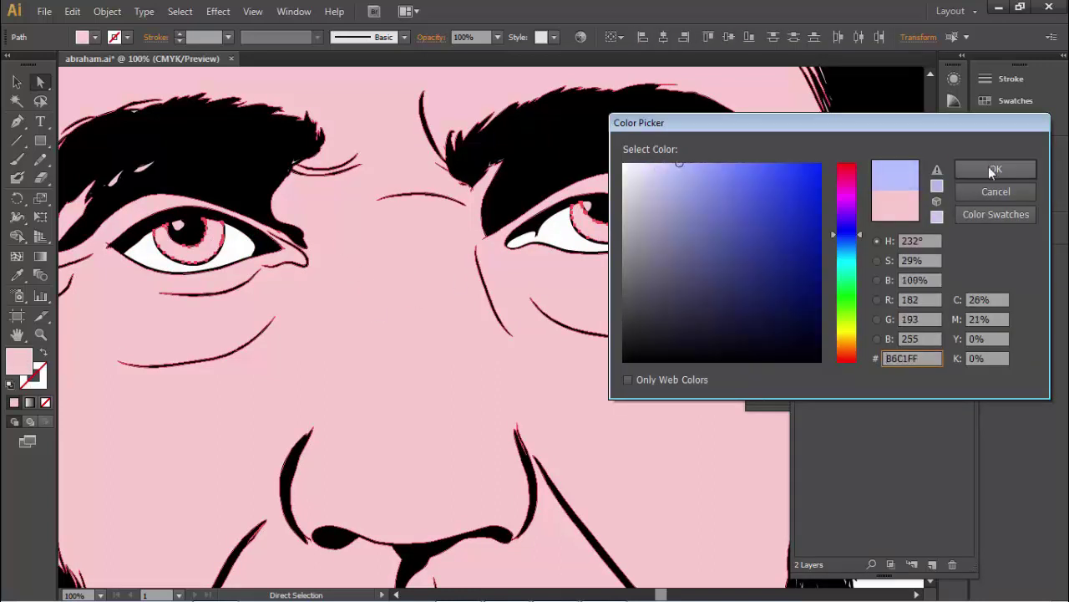
click(962, 172)
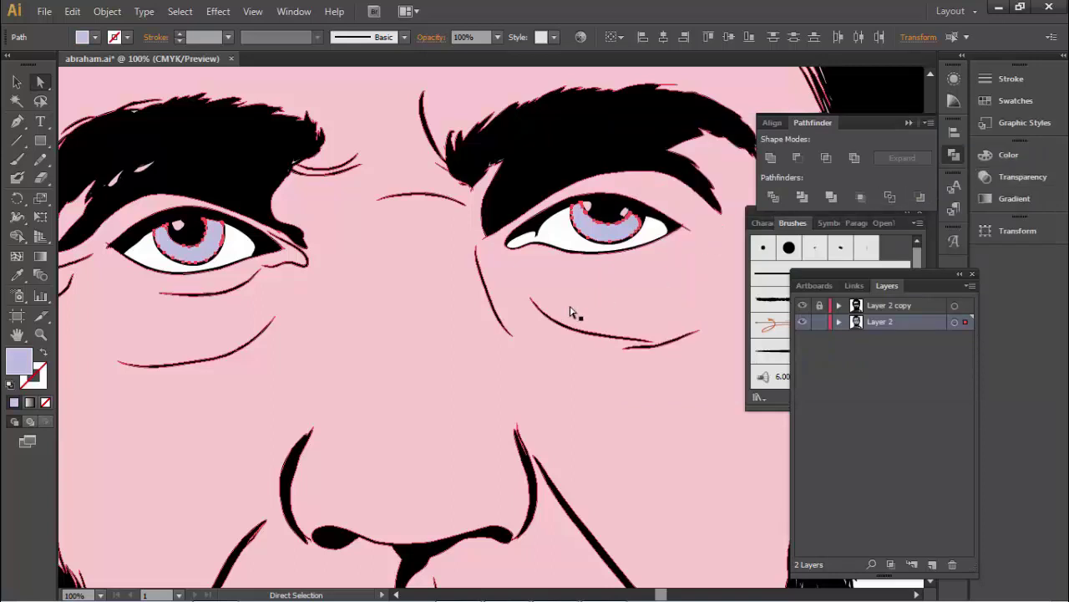
- Zoom in on the left eye and fill its small pupil highlight white
click(40, 334)
click(188, 238)
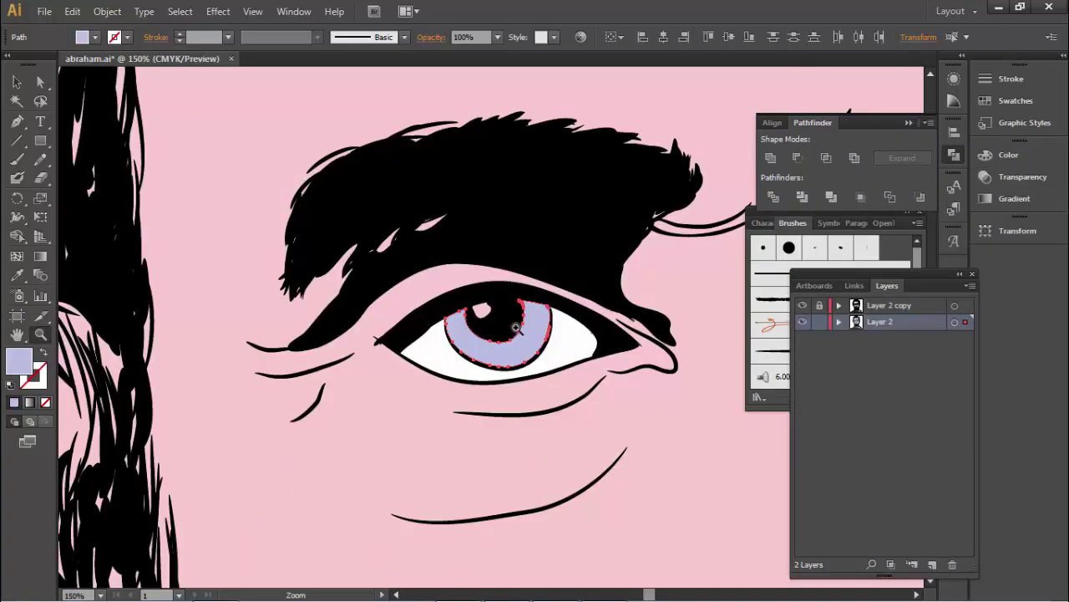
drag(517, 328, 422, 297)
click(38, 81)
click(255, 249)
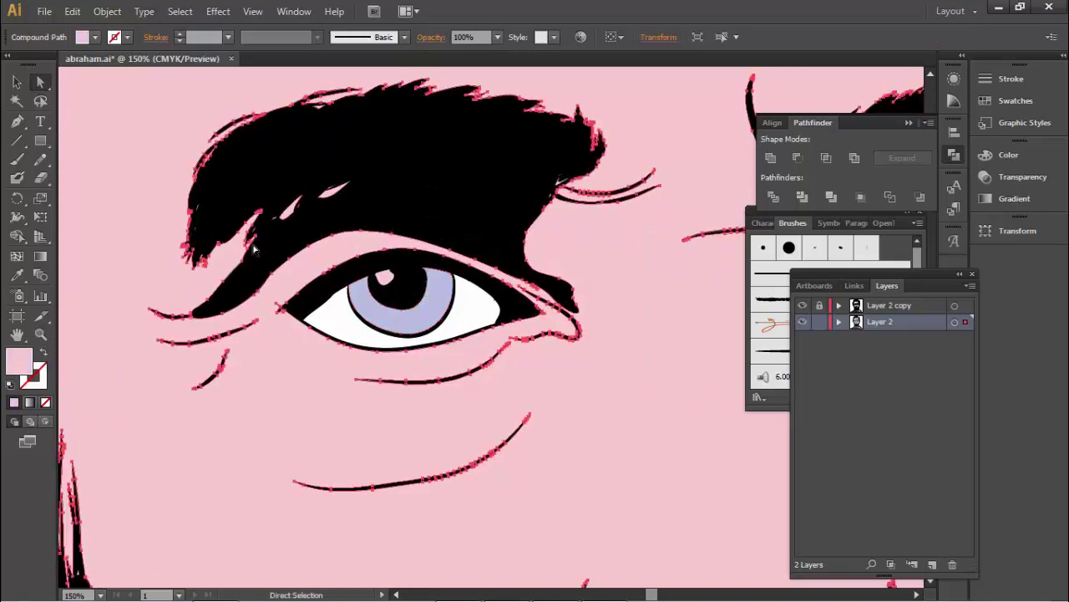
click(386, 281)
double_click(20, 362)
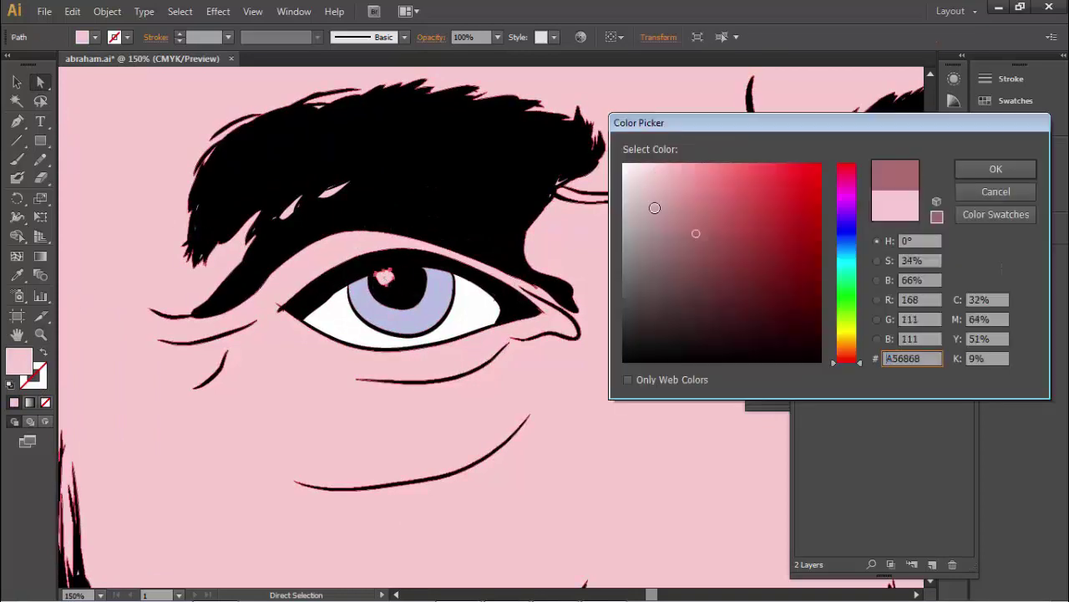
click(654, 207)
click(936, 172)
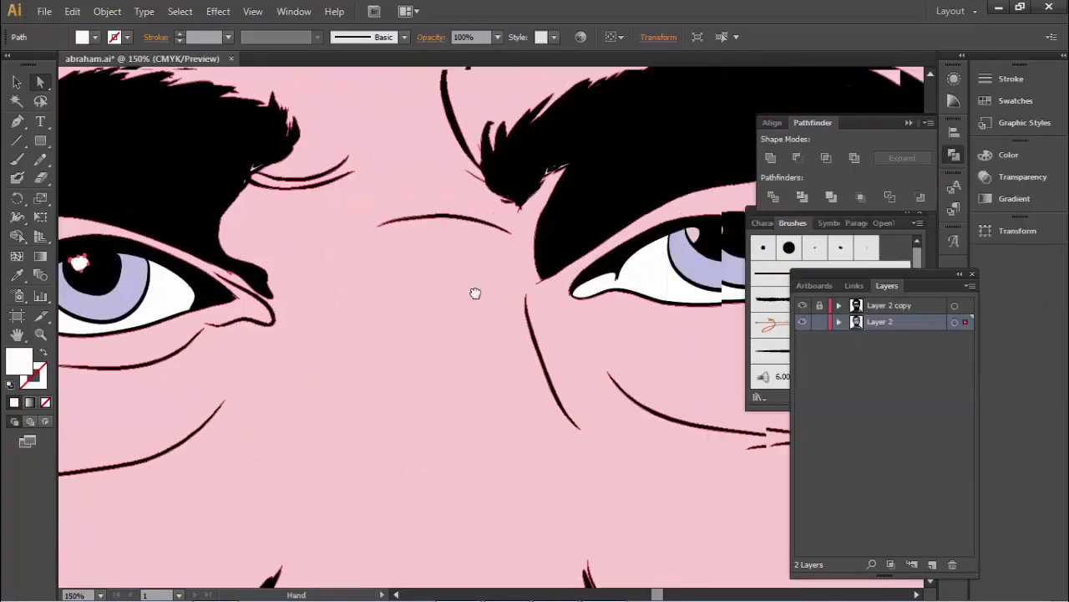
- With Direct Selection, select both eyes' highlights and apply the white fill
key(a)
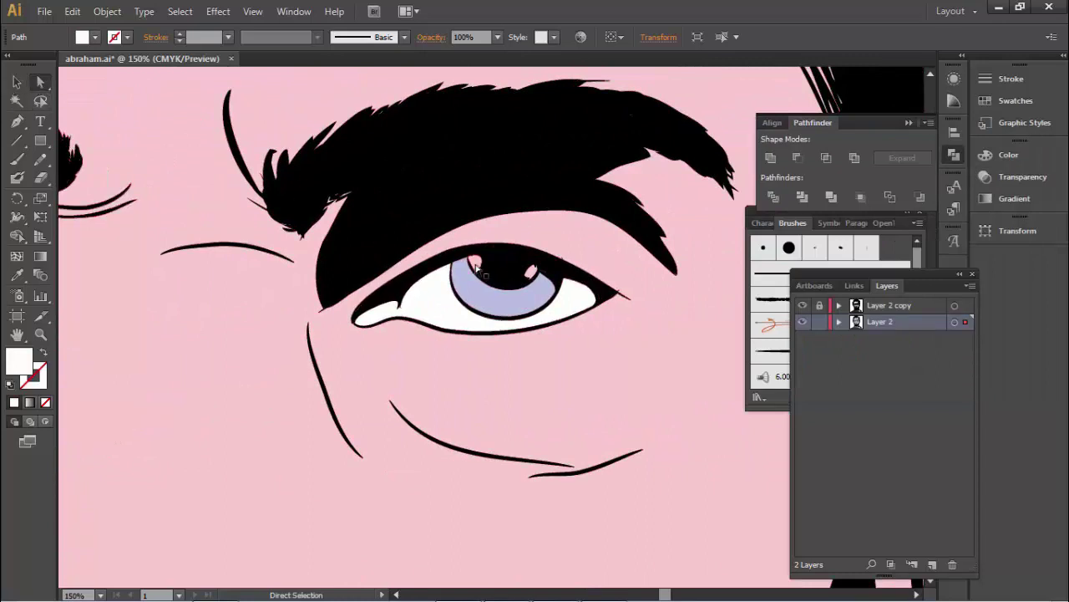
click(474, 264)
shift+click(527, 275)
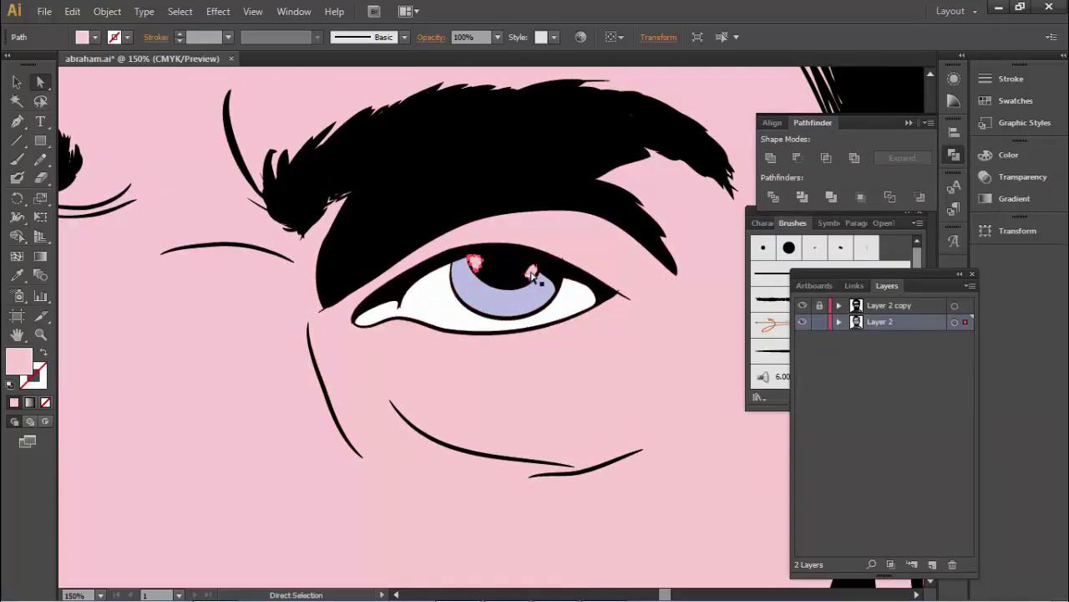
double_click(18, 360)
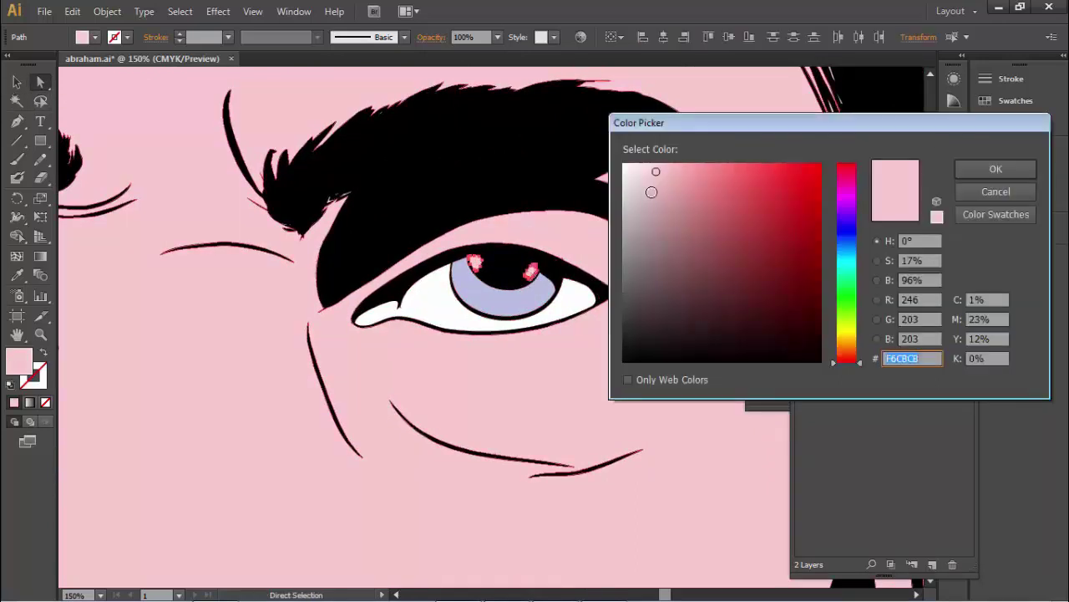
click(996, 169)
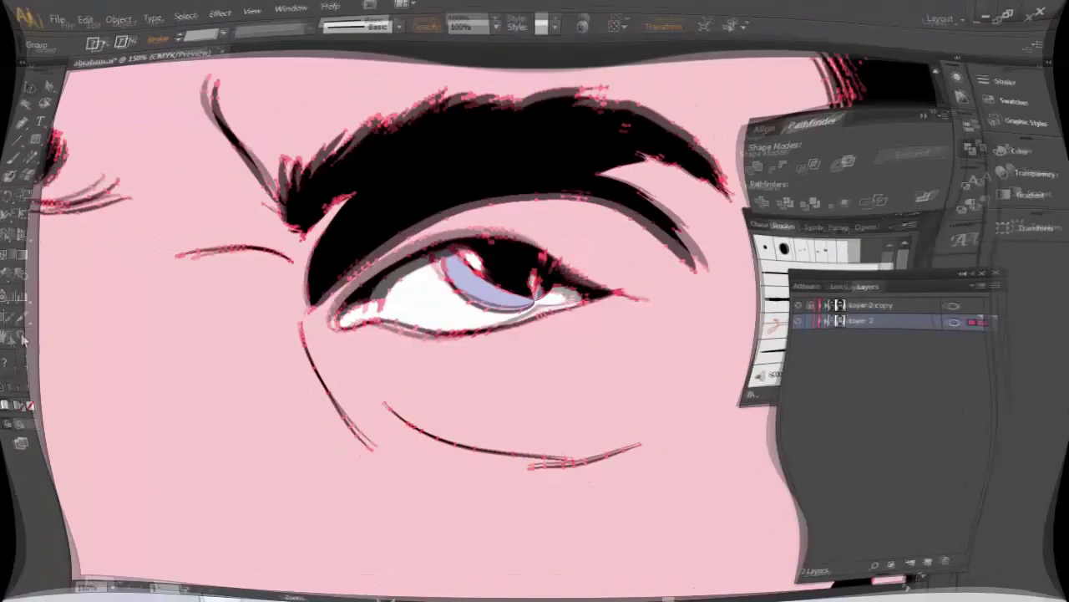
- Sample the skin pink and set a slightly darker pink as the Pencil fill colour
key(v)
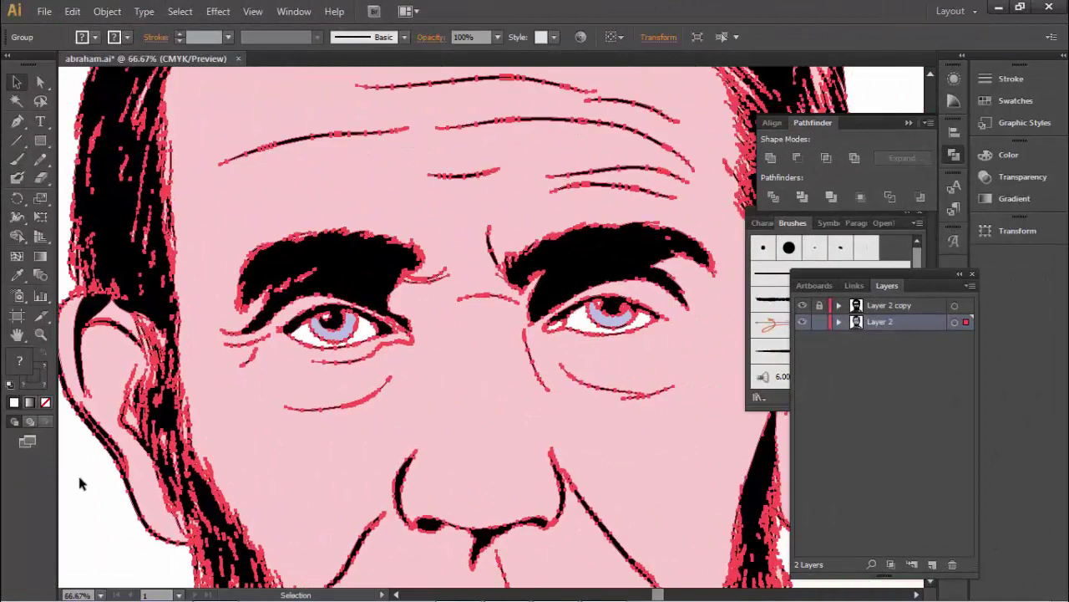
key(ctrl+shift+a)
drag(307, 446, 389, 462)
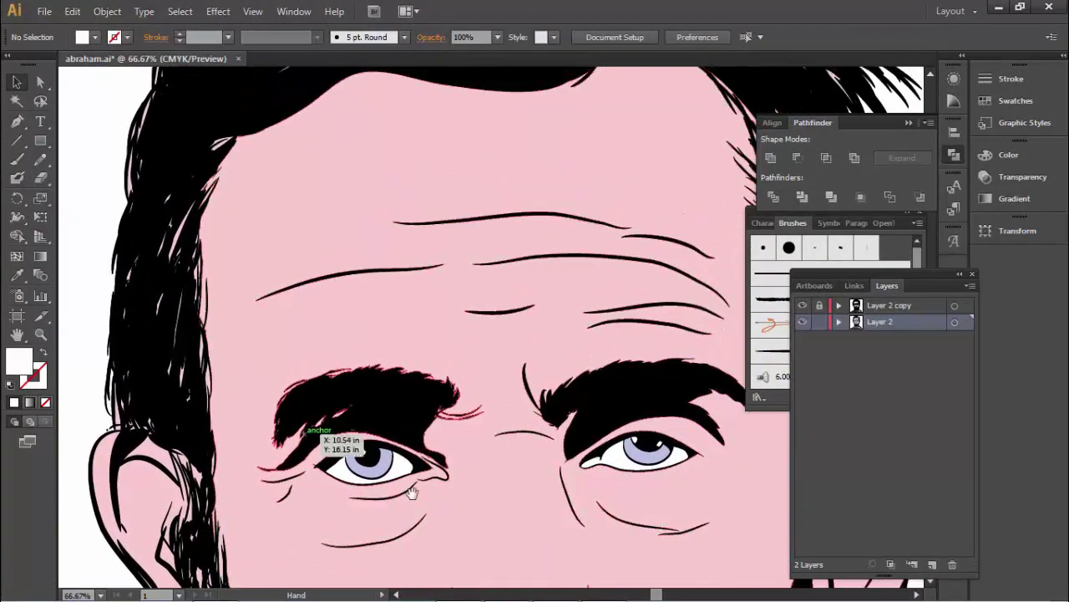
key(n)
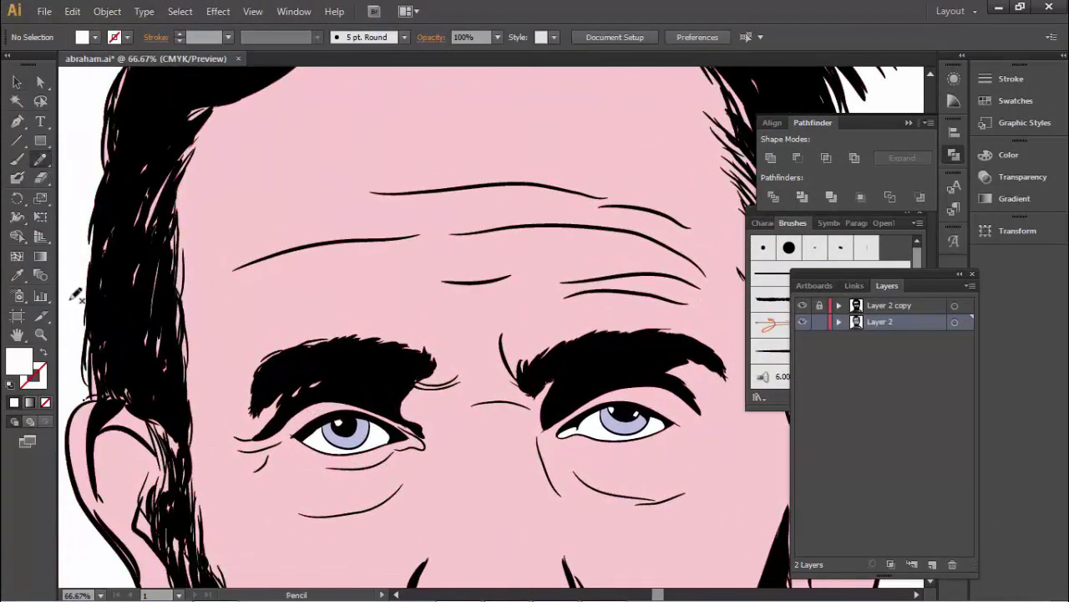
key(i)
click(727, 167)
double_click(18, 361)
click(671, 189)
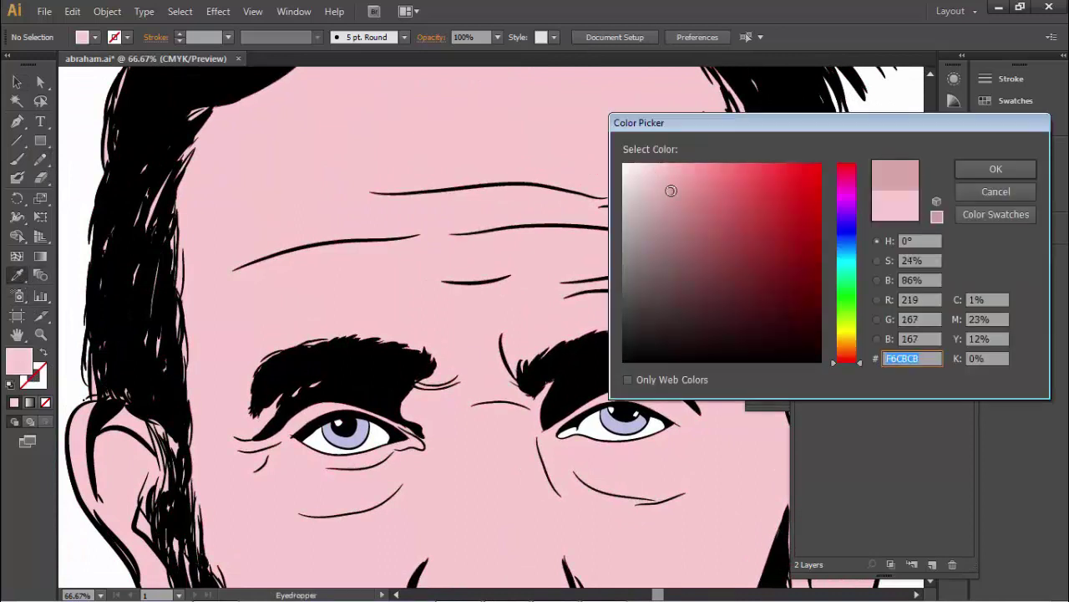
click(662, 183)
click(996, 169)
key(n)
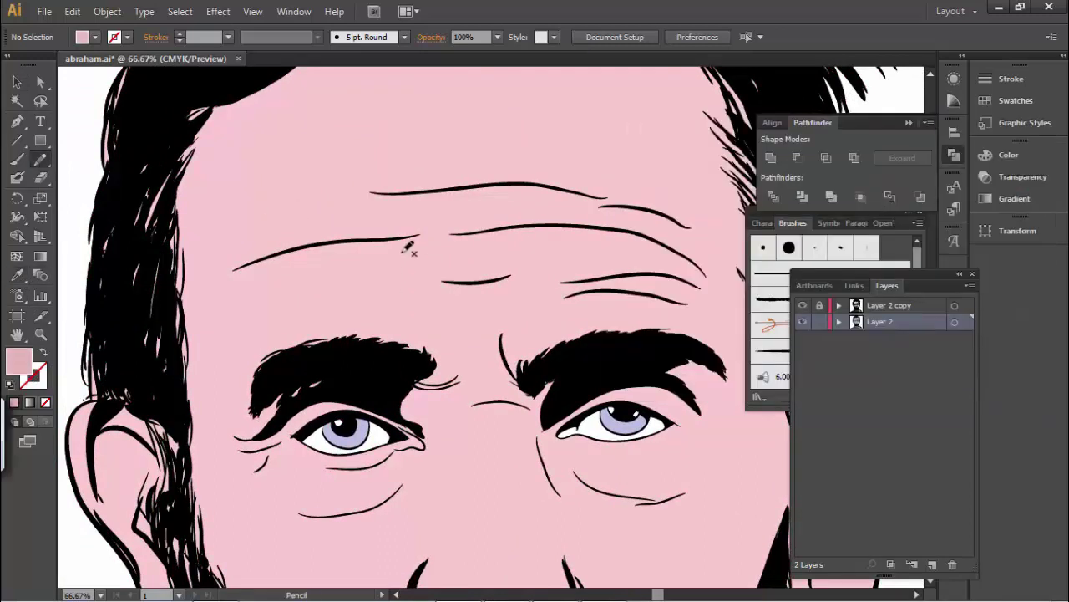
- Undo a first forehead shadow attempt, then shade along the brow wrinkle
drag(578, 387, 612, 452)
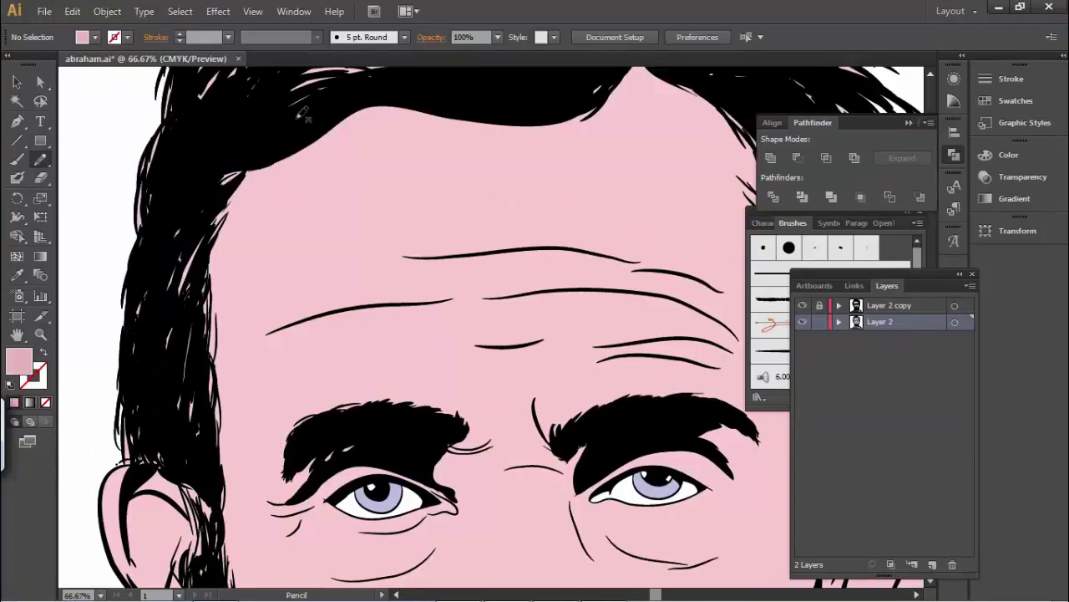
drag(289, 171, 239, 305)
key(ctrl+z)
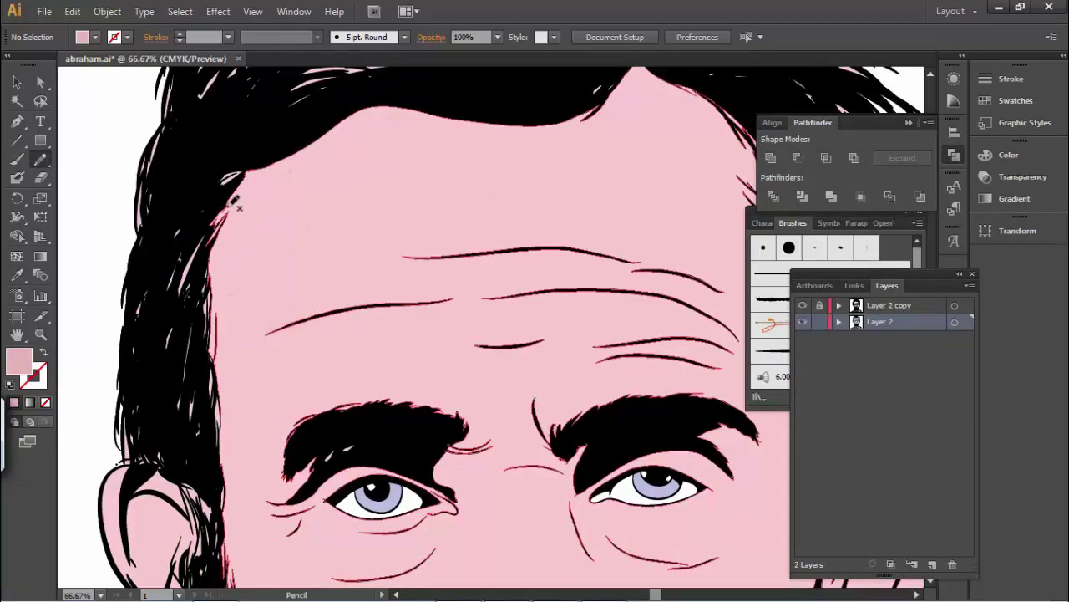
key(ctrl+minus)
scroll(396, 198, down, 1)
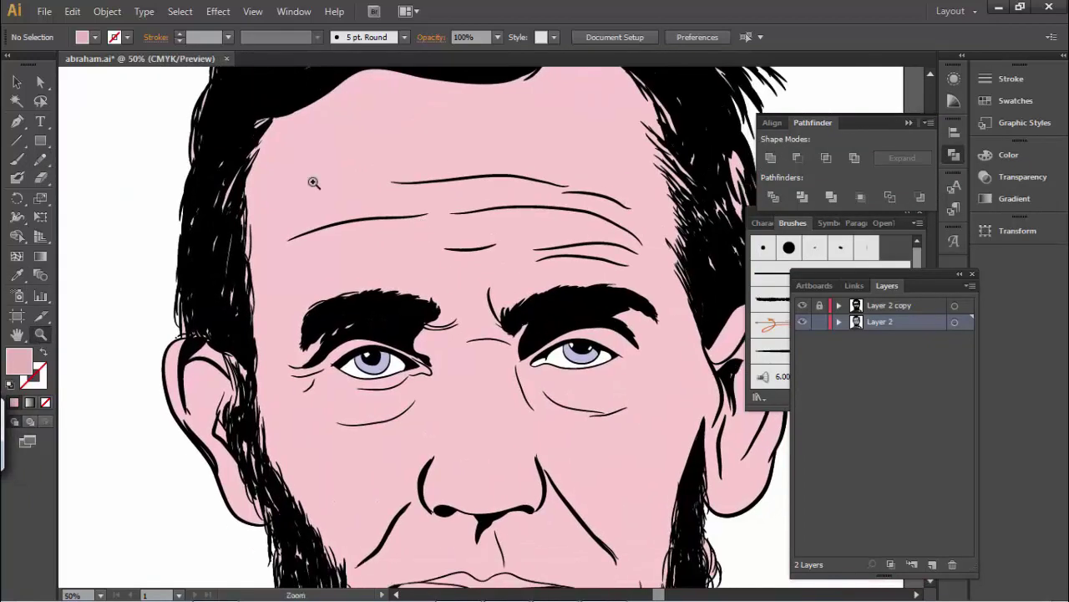
drag(311, 102, 313, 105)
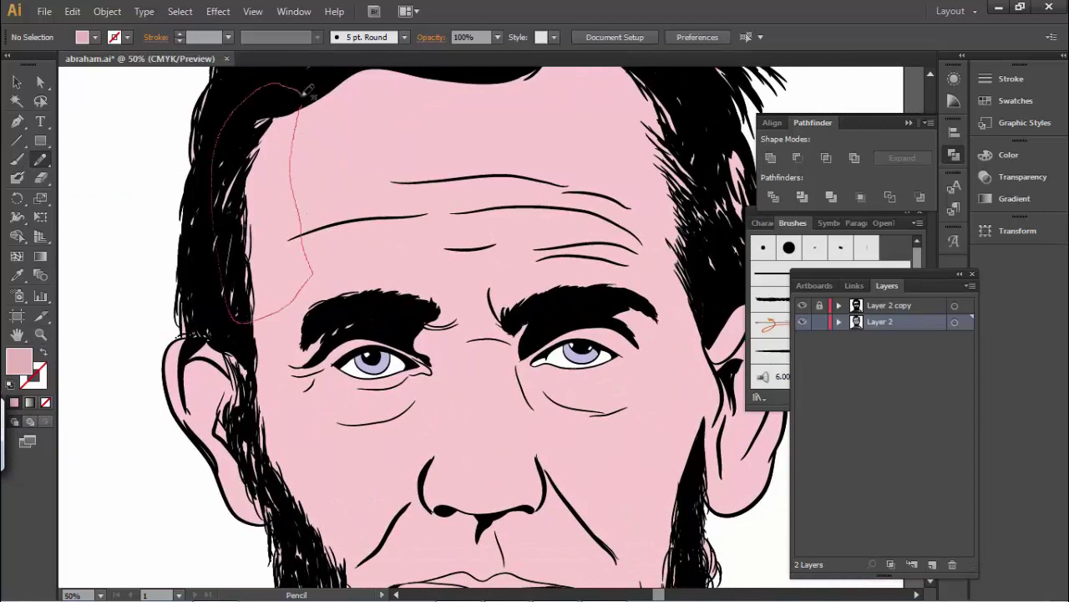
scroll(316, 106, down, 5)
drag(338, 226, 280, 126)
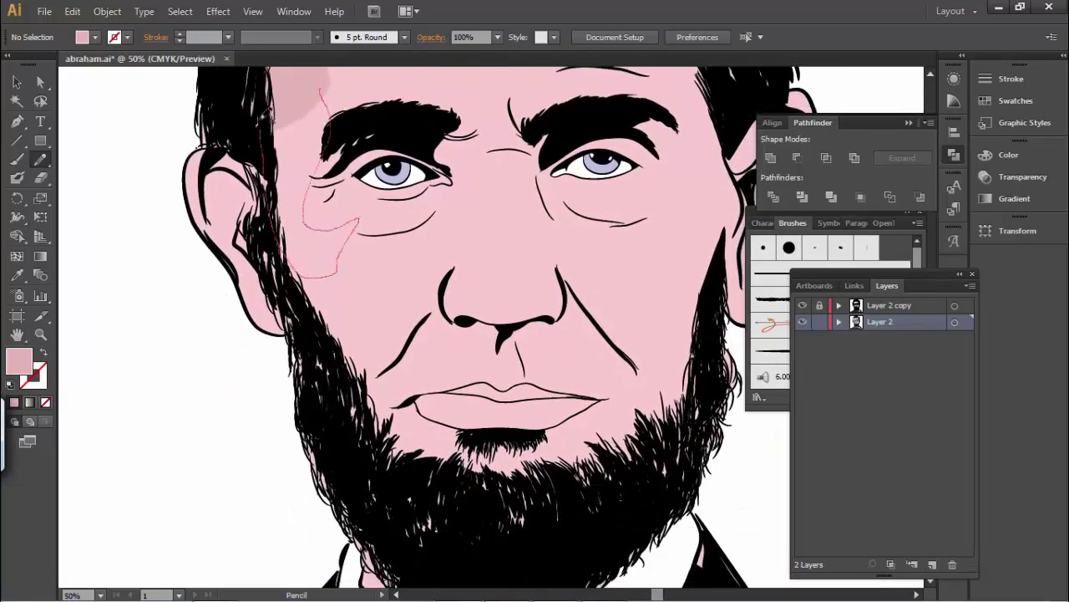
scroll(374, 207, down, 5)
scroll(321, 167, up, 2)
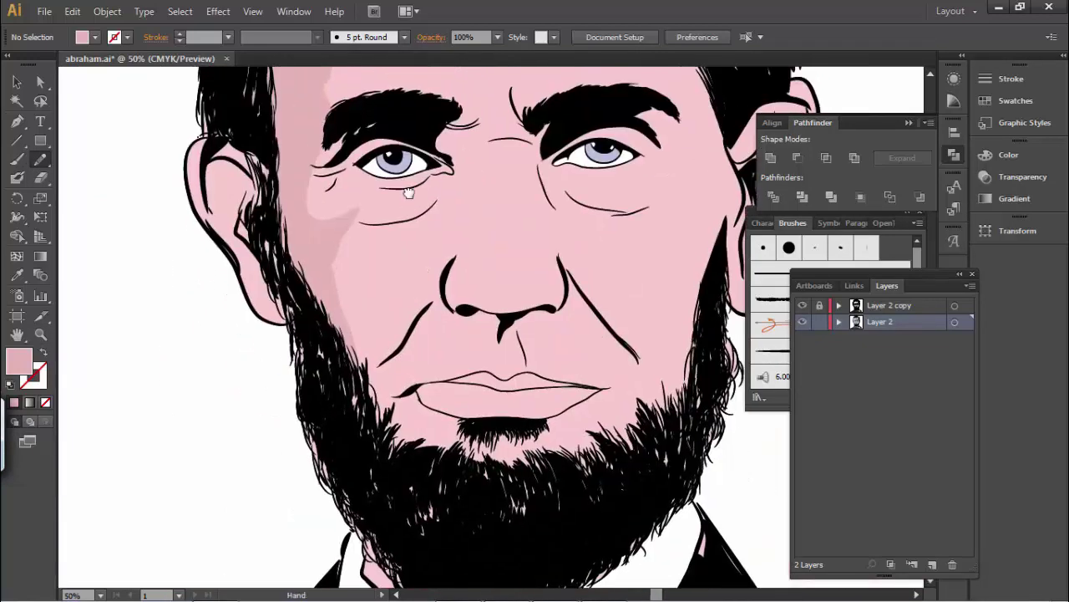
scroll(309, 192, up, 2)
scroll(303, 220, up, 1)
drag(375, 164, 339, 154)
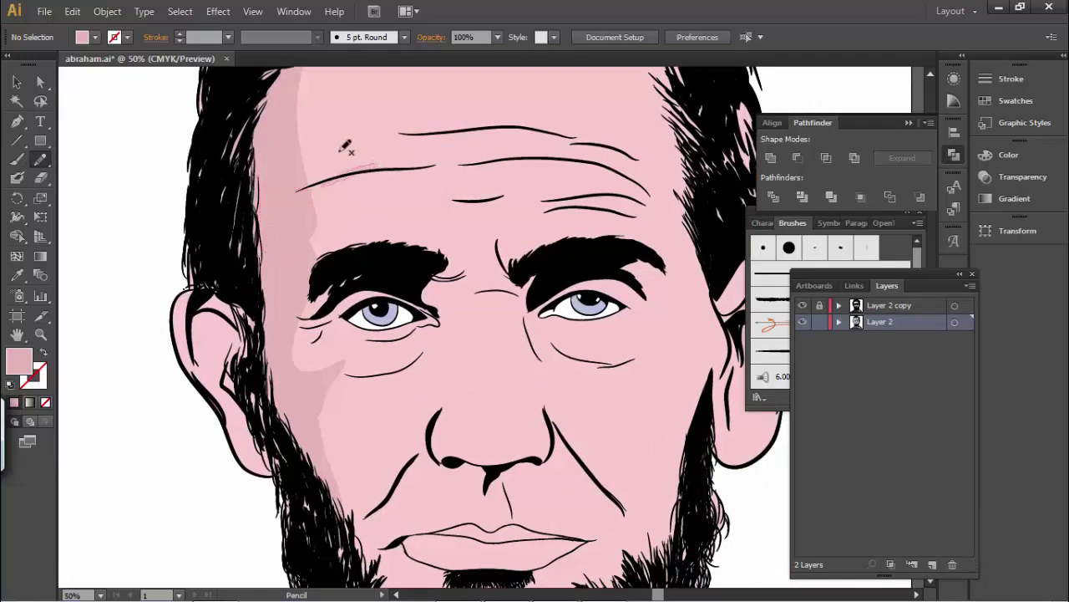
- Draw pink shadows along the lower eyelid, under the left eye and on the left cheek
scroll(447, 216, down, 2)
scroll(451, 250, down, 1)
drag(420, 190, 406, 163)
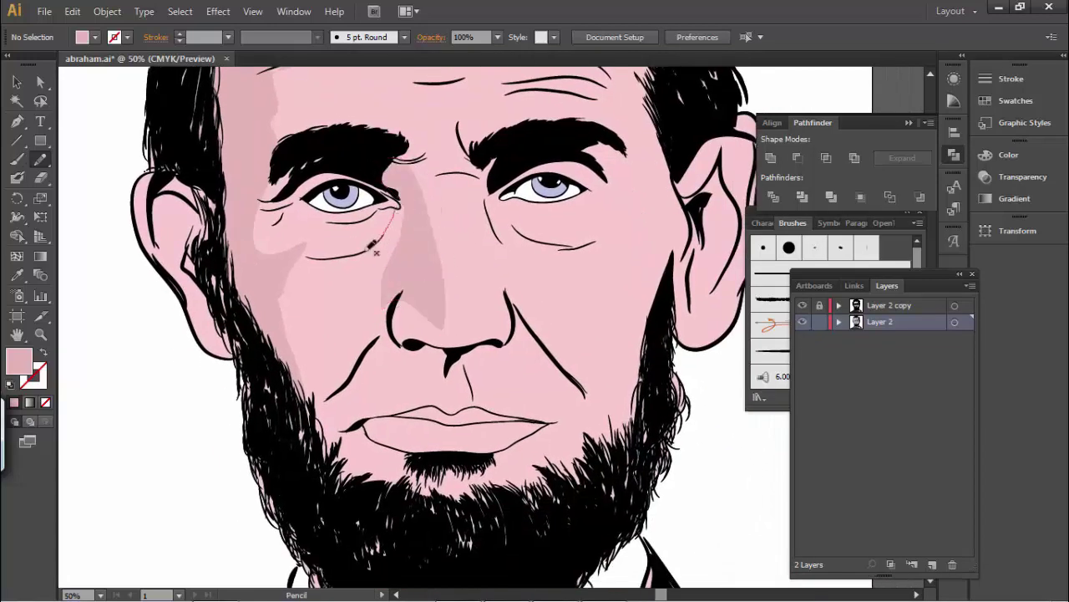
drag(370, 247, 322, 251)
drag(299, 211, 320, 284)
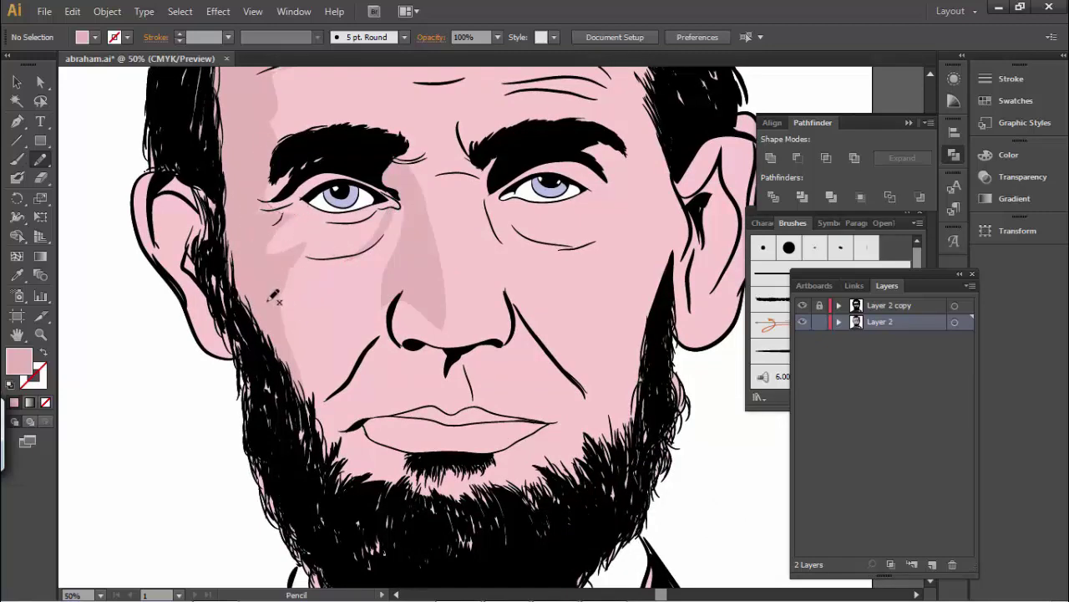
drag(311, 349, 316, 355)
- Shade along the side of the nose and inside the right ear
drag(329, 231, 315, 127)
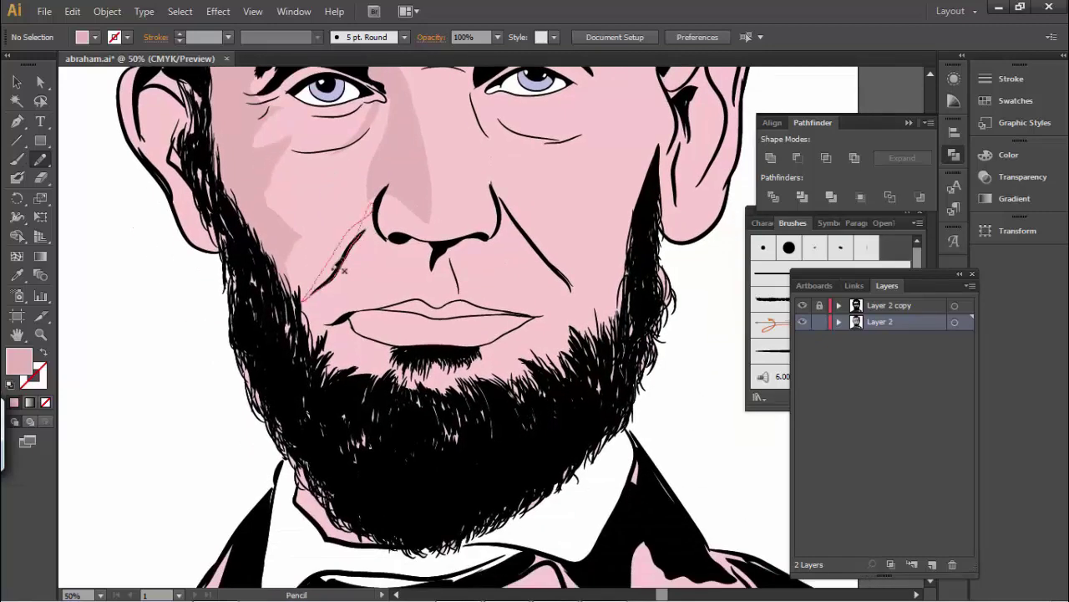
drag(361, 270, 283, 299)
mouse_move(404, 257)
mouse_down()
mouse_move(397, 224)
mouse_move(376, 242)
mouse_up()
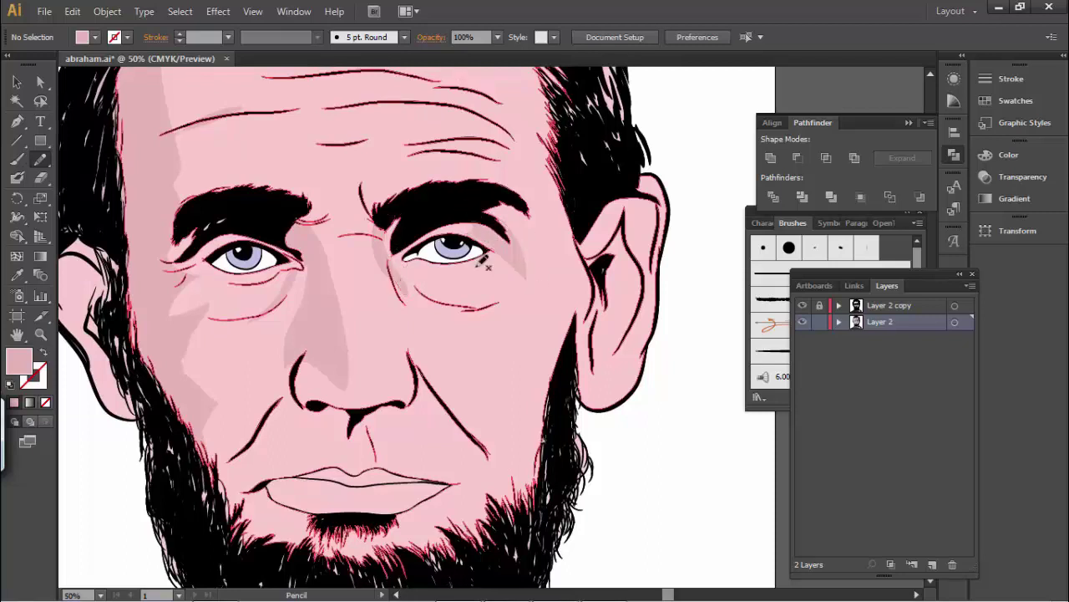
drag(498, 249, 347, 180)
drag(569, 251, 524, 340)
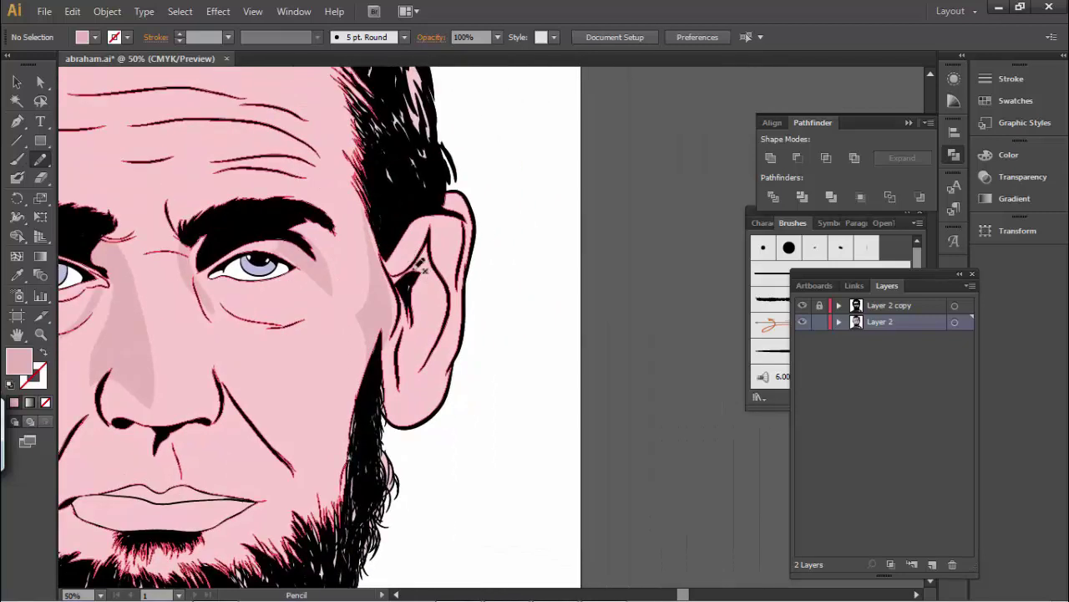
mouse_move(439, 222)
mouse_down()
mouse_move(394, 274)
mouse_move(447, 359)
mouse_up()
- Shade down the left side of the forehead and along the left ear's edge
mouse_move(449, 312)
mouse_down()
mouse_move(643, 224)
mouse_move(844, 455)
mouse_up()
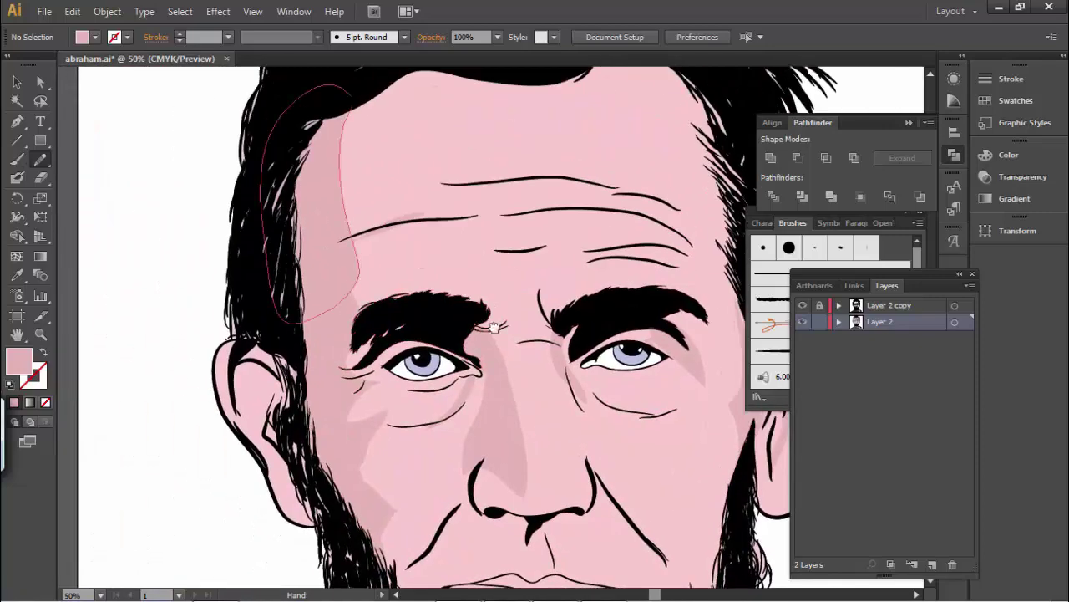
mouse_move(376, 150)
mouse_down()
mouse_move(554, 167)
mouse_move(359, 252)
mouse_up()
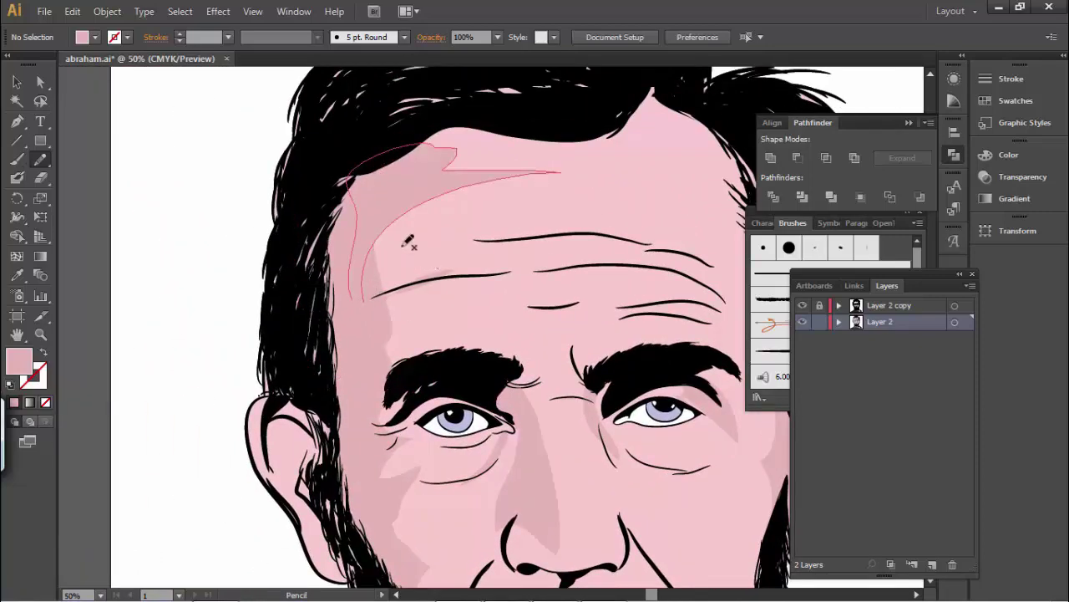
click(17, 81)
click(186, 186)
click(40, 159)
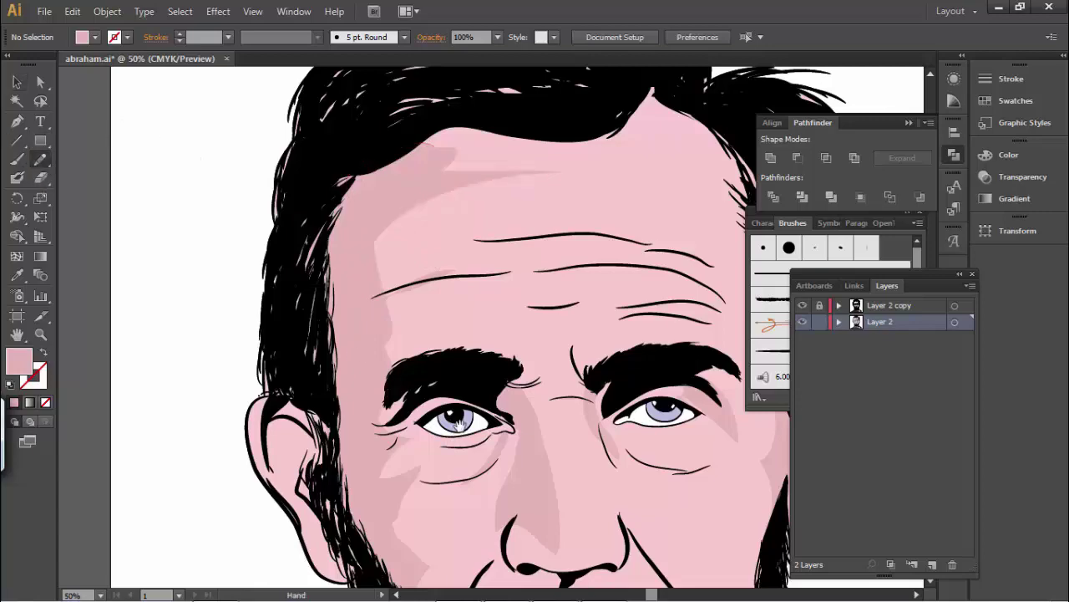
drag(432, 284, 326, 276)
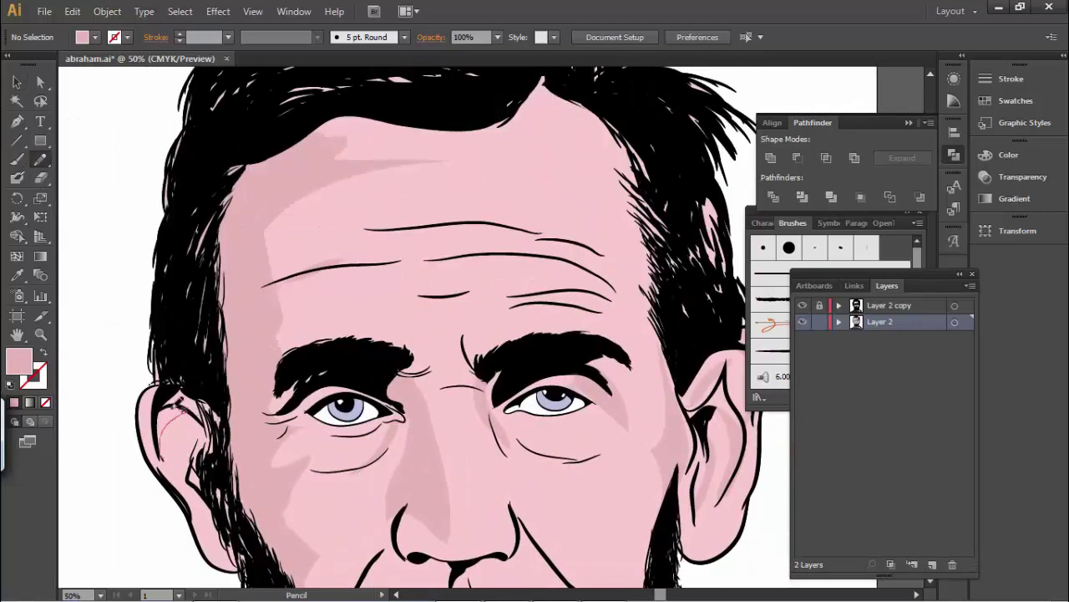
drag(171, 455, 167, 386)
scroll(401, 363, down, 2)
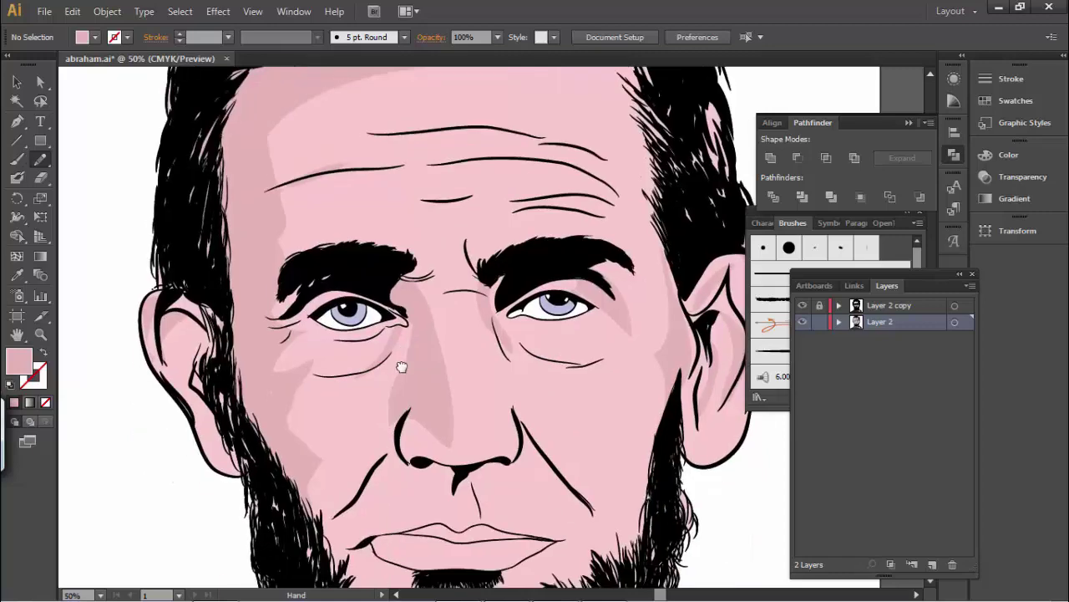
scroll(375, 410, down, 2)
scroll(368, 391, down, 1)
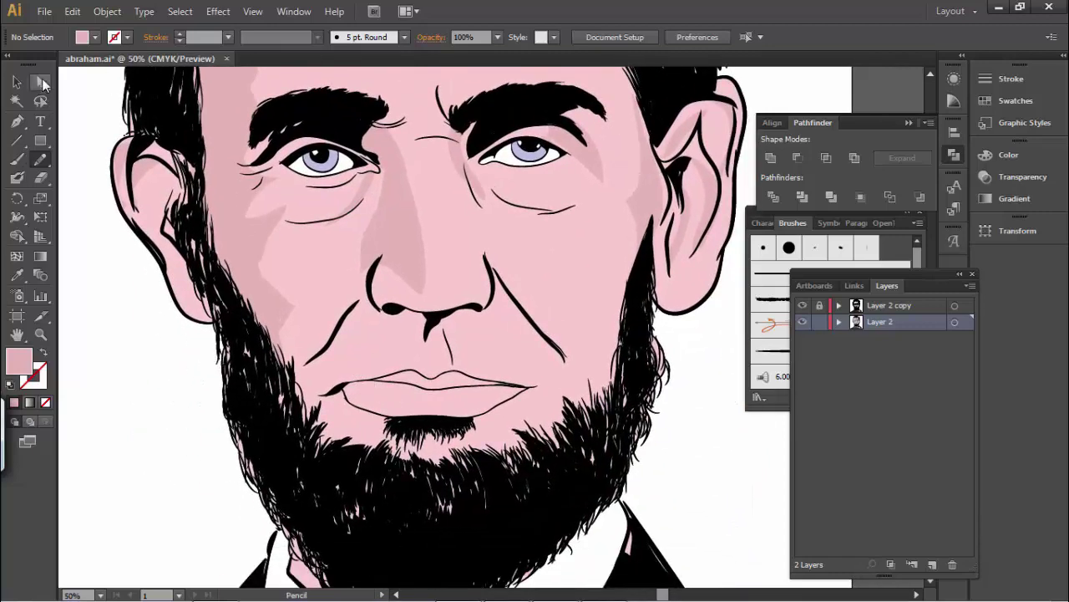
- Give the lower lip a deeper pink fill
click(40, 81)
double_click(18, 361)
click(992, 170)
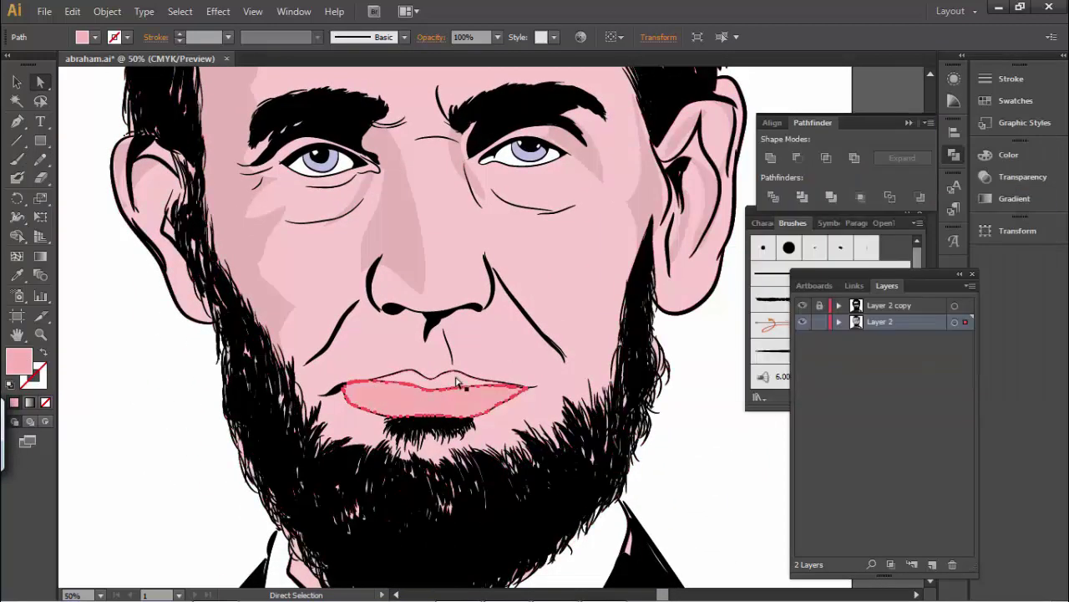
click(17, 275)
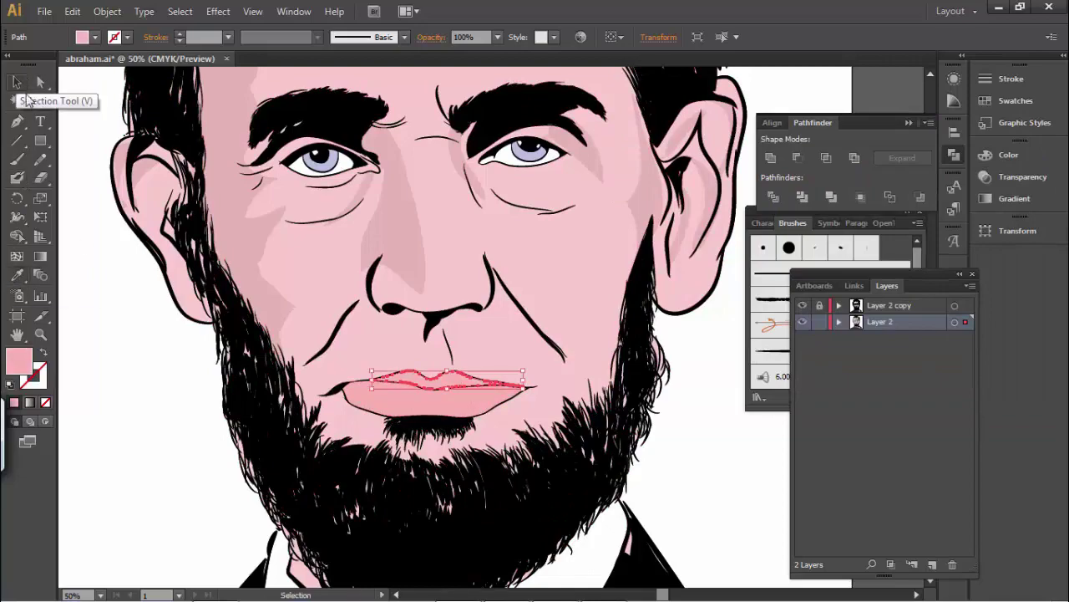
click(17, 81)
- Fill the left jacket lapel with dark navy #1b0a4d
click(84, 136)
scroll(389, 411, up, 3)
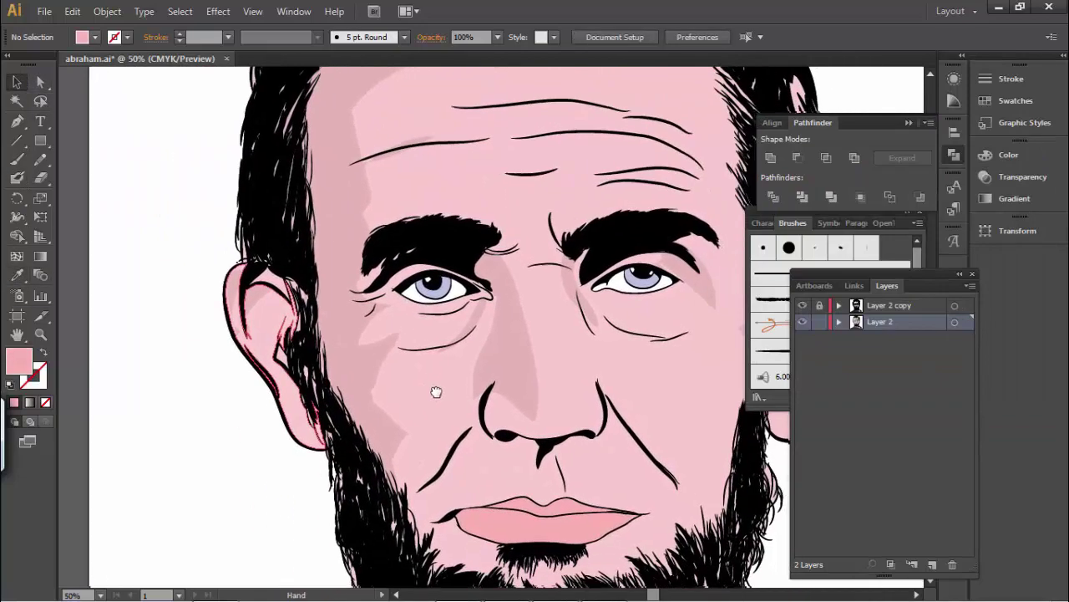
scroll(413, 251, down, 4)
scroll(237, 264, down, 5)
drag(236, 264, 228, 270)
click(230, 269)
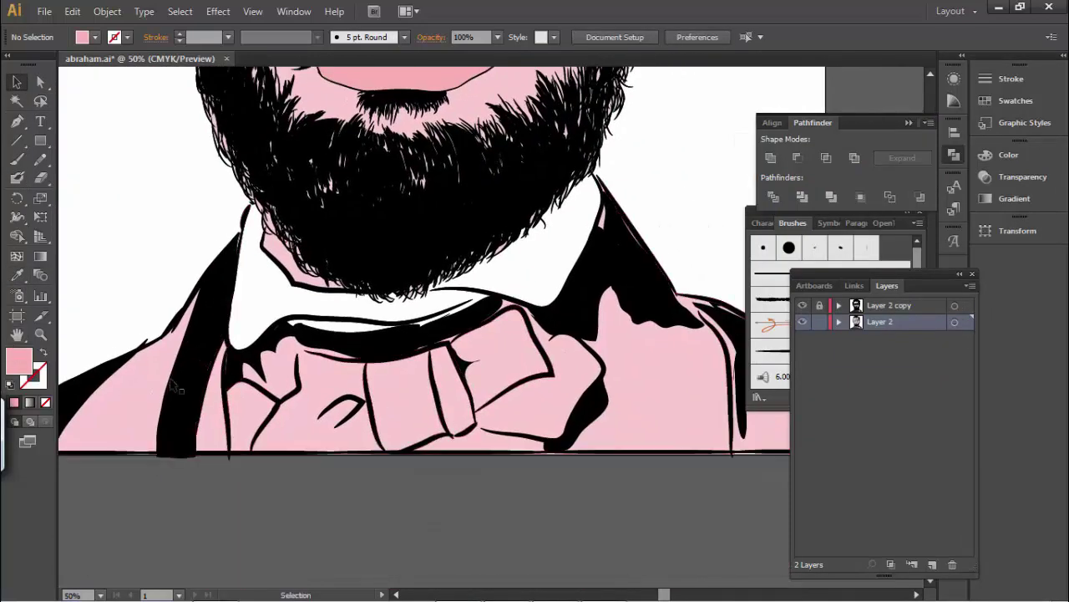
click(41, 81)
double_click(18, 361)
text(1b0a4d)
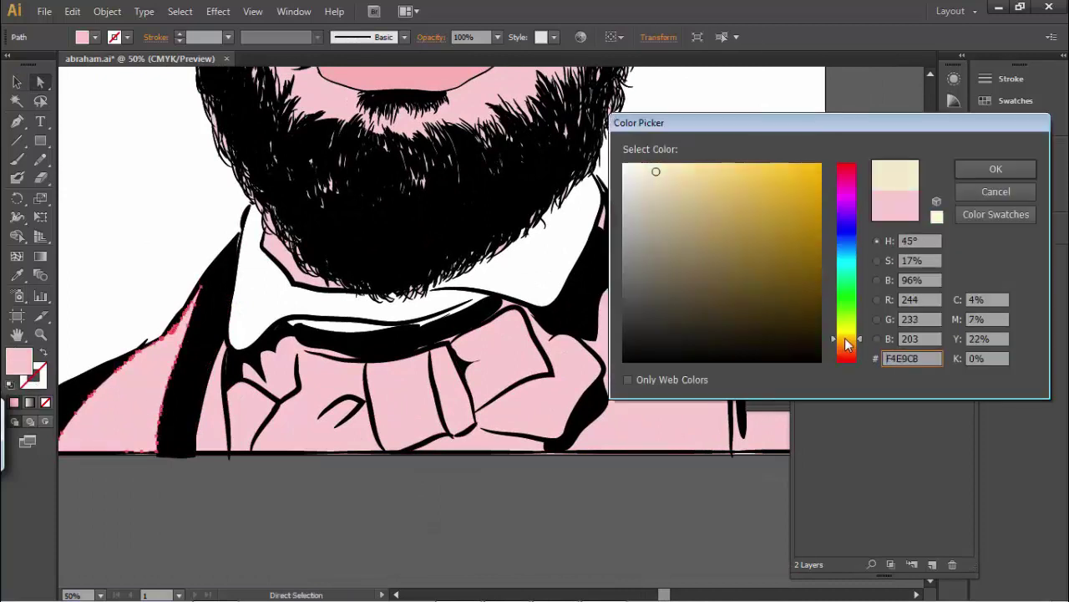
key(Return)
- Eyedropper the lapel's navy onto the sliver, both bow-tie shapes, knot and right shirt area
click(219, 393)
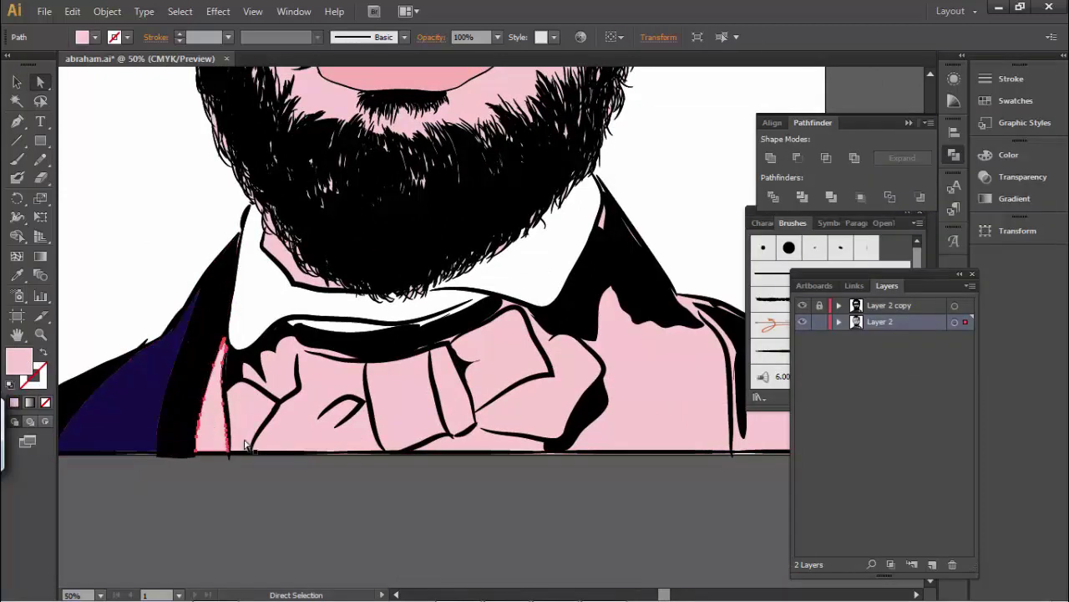
shift+click(290, 374)
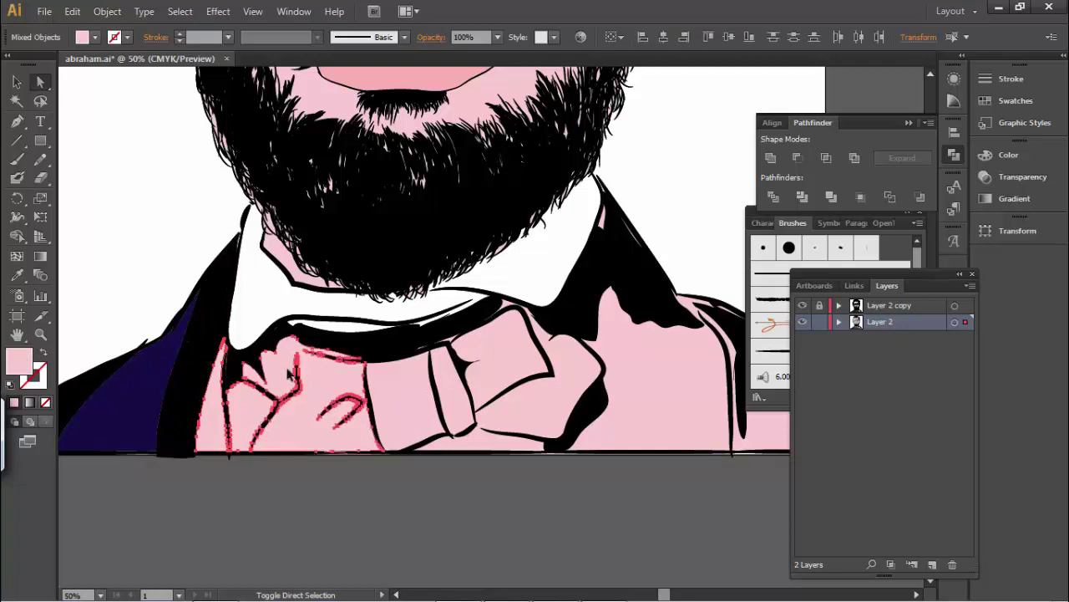
shift+click(451, 376)
shift+click(535, 368)
shift+click(591, 388)
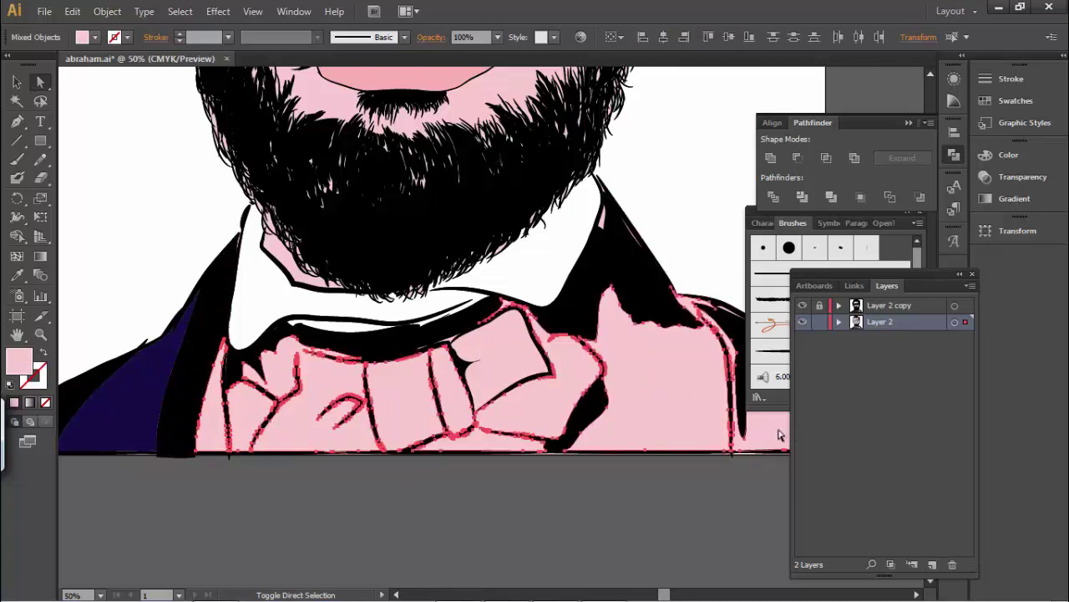
key(i)
click(133, 376)
- Turn the remaining pink shirt piece and bow wing navy, then zoom onto the left eye
key(a)
click(690, 368)
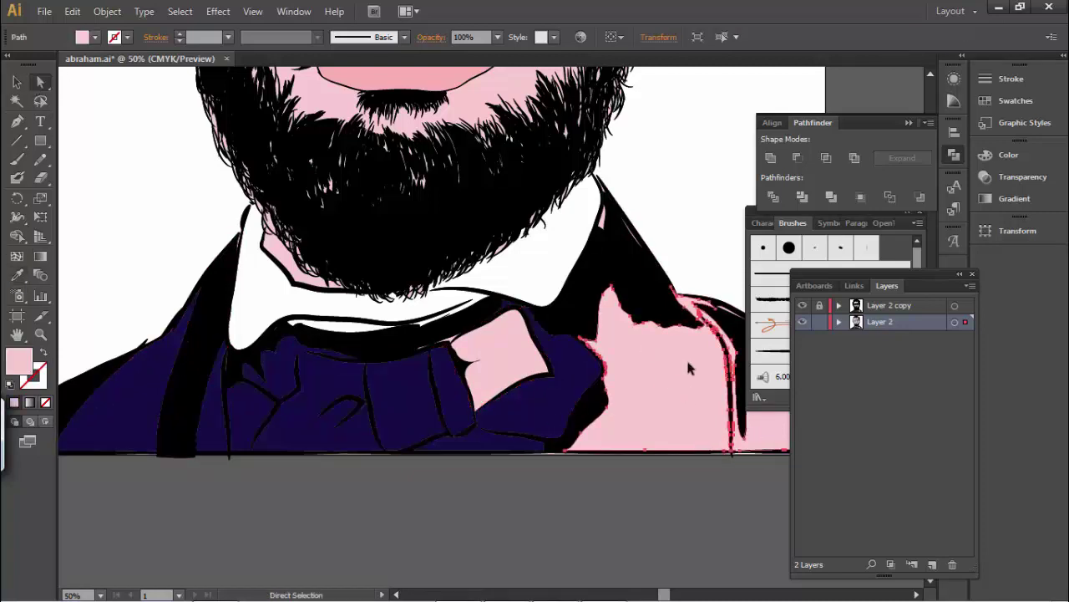
shift+click(513, 362)
click(17, 275)
click(406, 401)
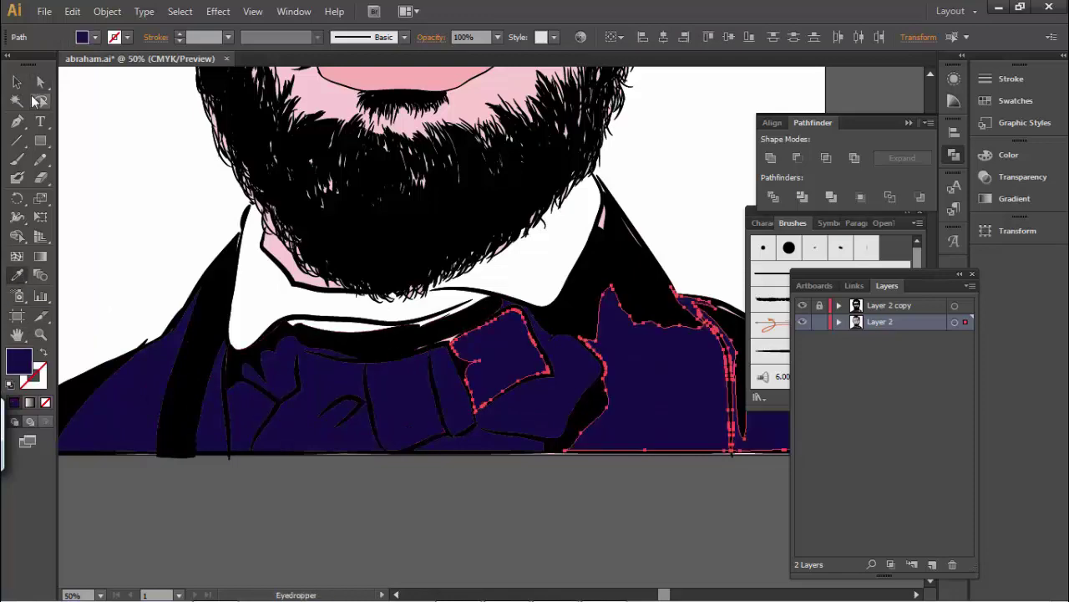
click(40, 334)
alt+click(473, 239)
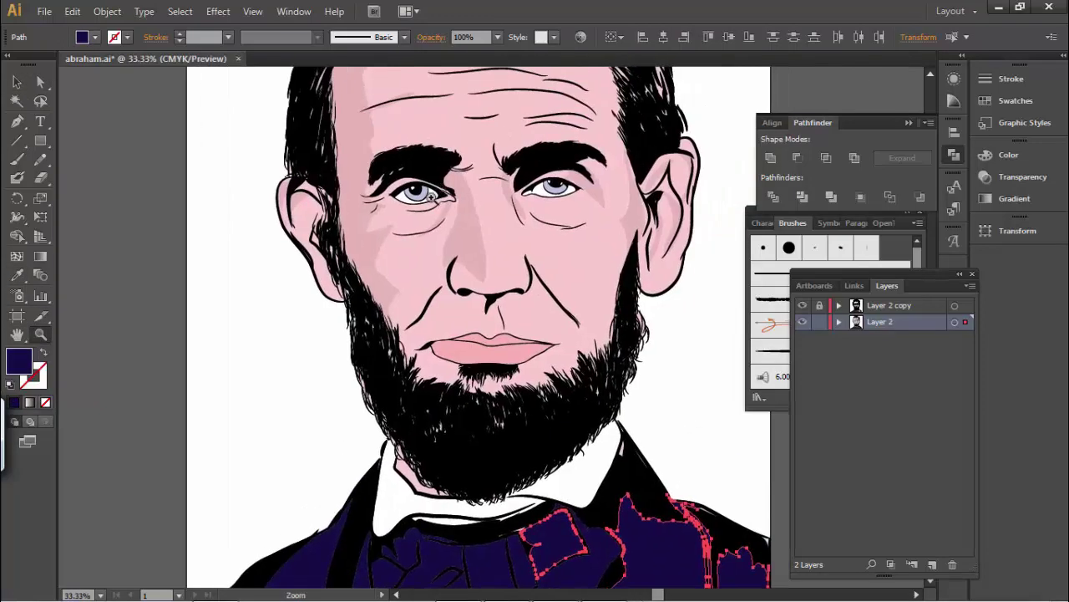
click(431, 196)
- Zoom closer on the left eye and set the fill to darker lavender #97A0CC
click(430, 196)
key(i)
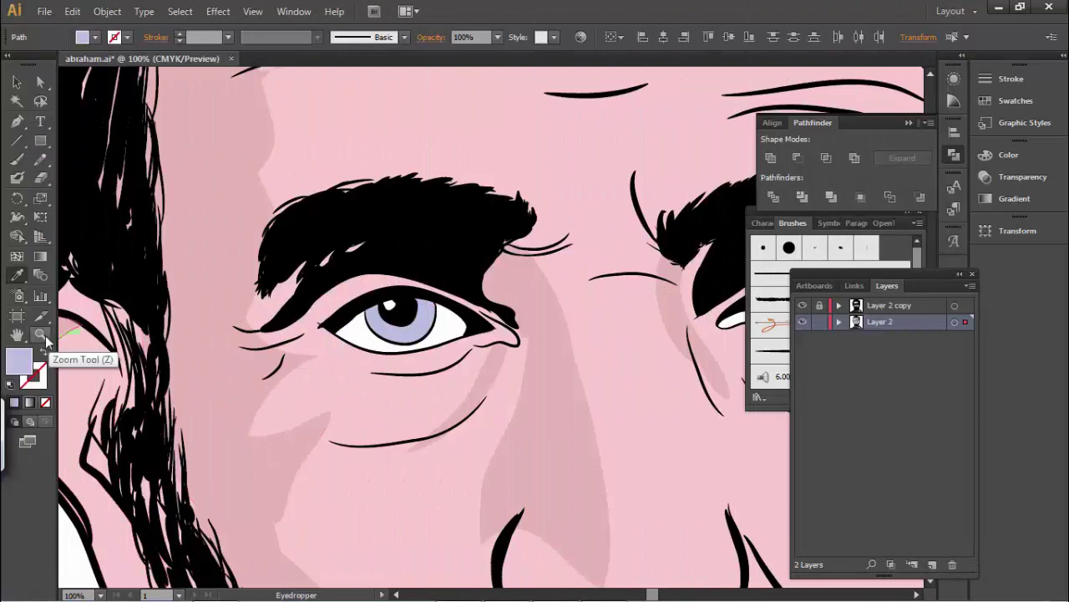
click(46, 338)
click(399, 339)
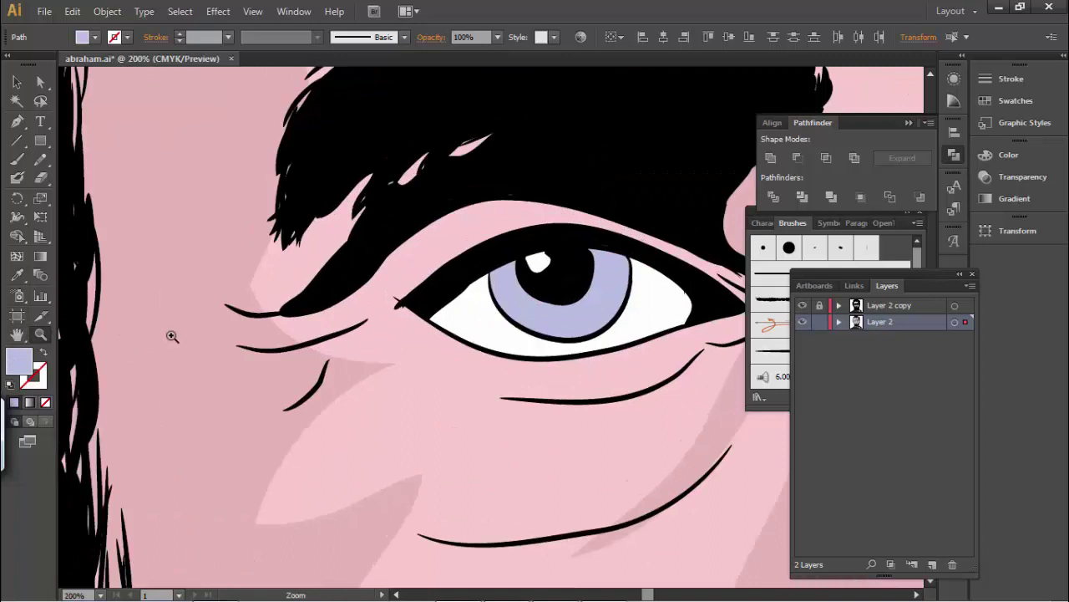
double_click(20, 366)
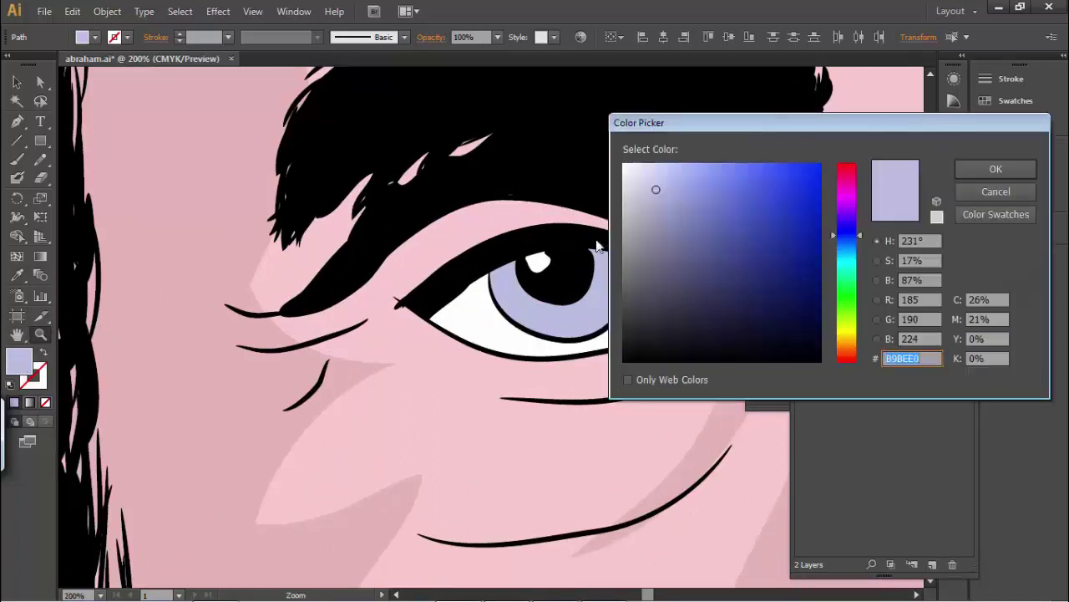
click(981, 165)
- Pencil darker lavender shading on the iris's lower left and down its right side
click(41, 158)
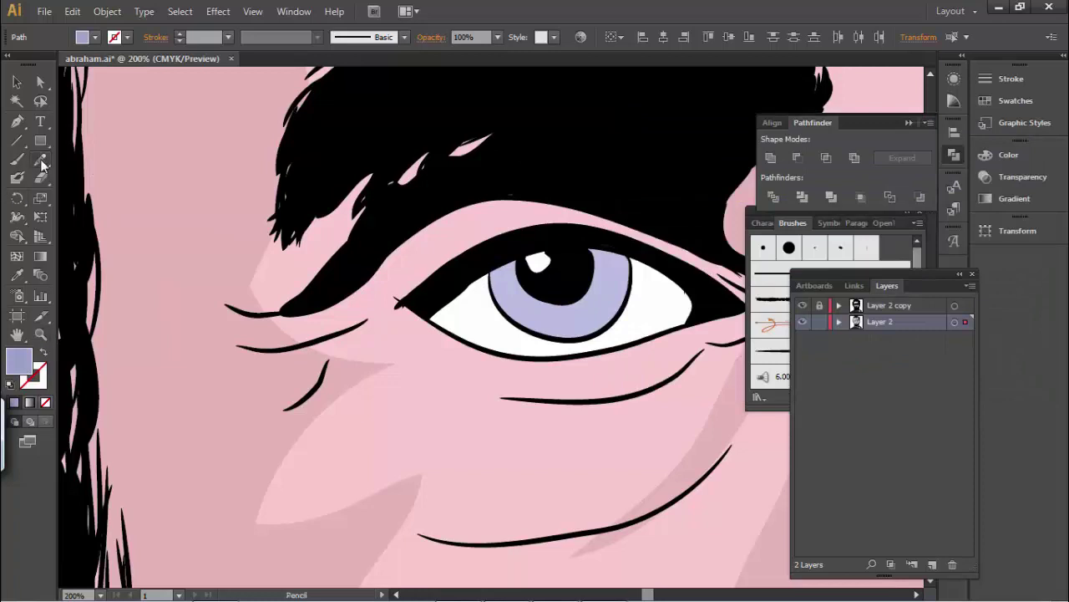
key(z)
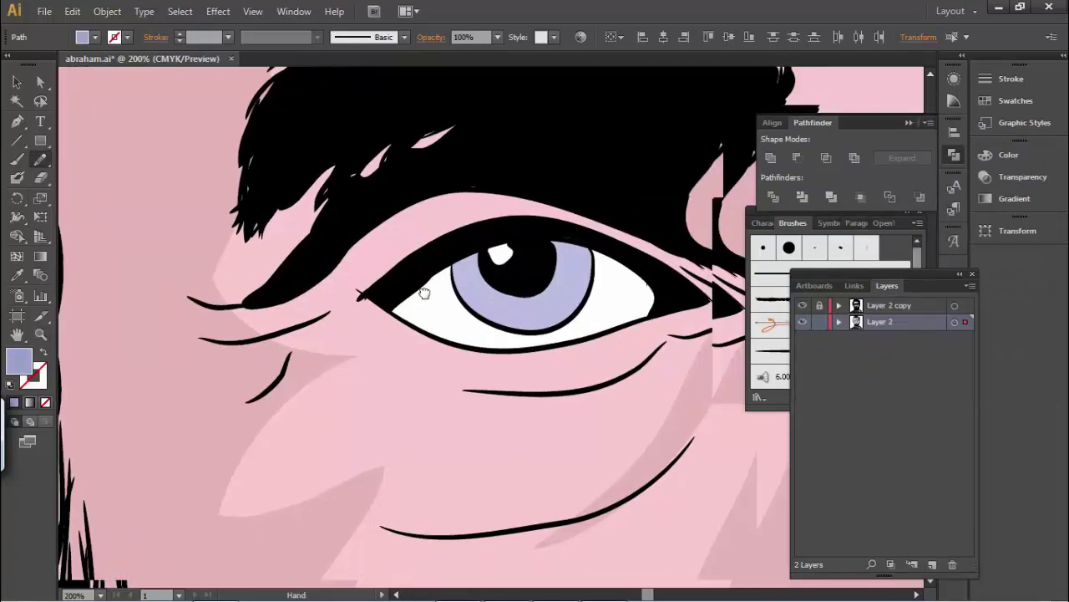
drag(527, 301, 409, 287)
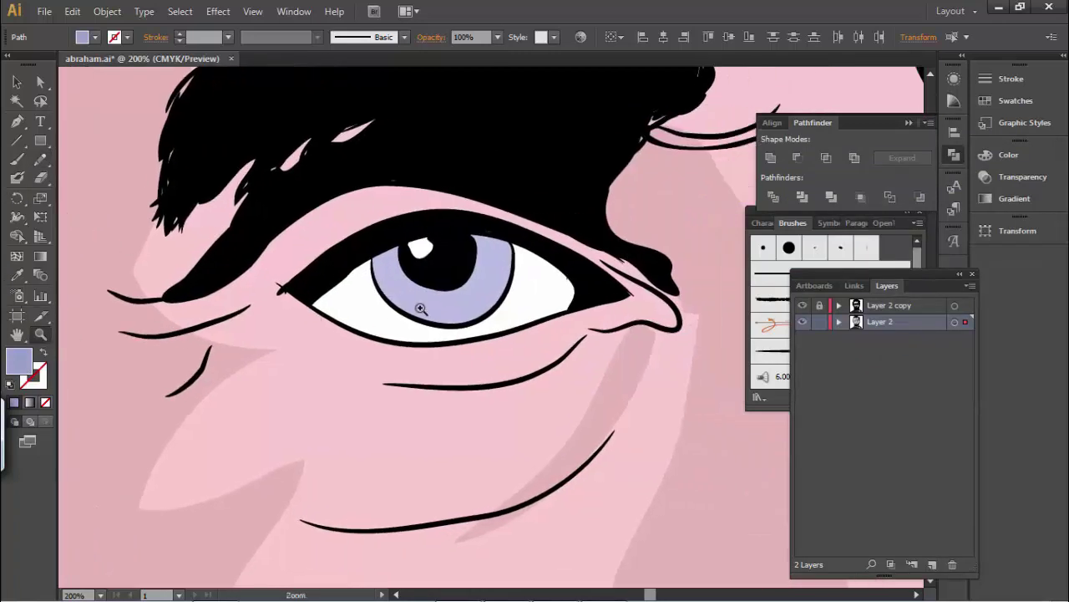
click(576, 286)
click(566, 284)
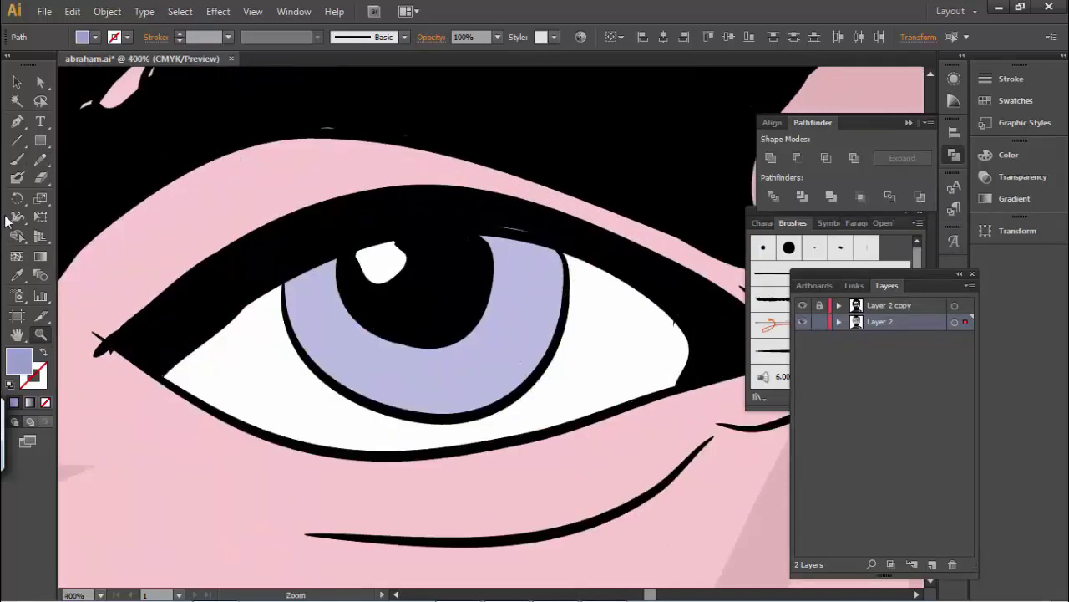
click(40, 159)
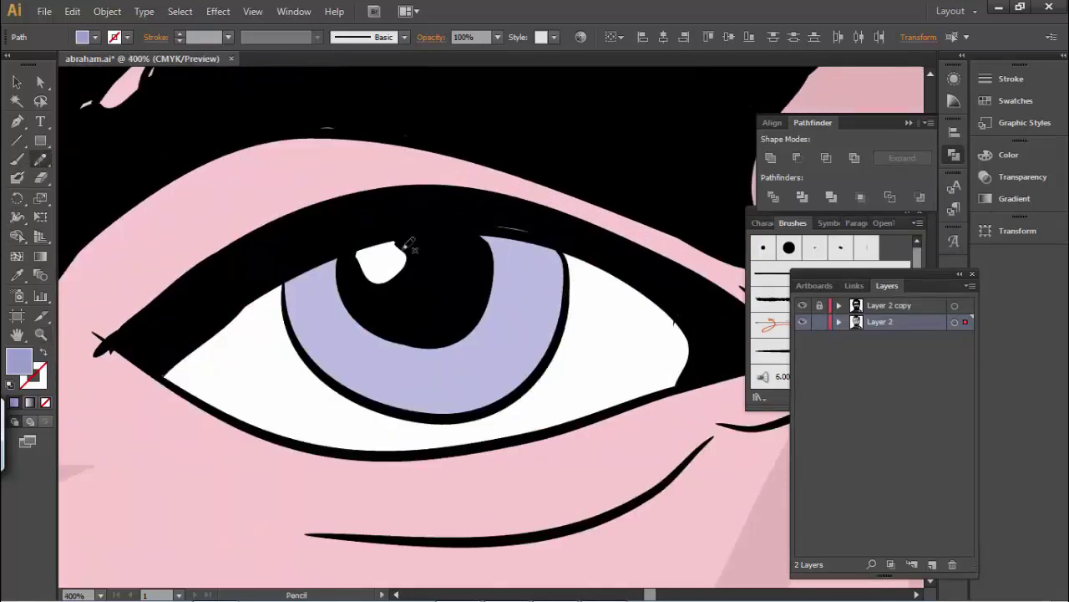
mouse_move(341, 254)
mouse_down()
mouse_move(389, 344)
mouse_move(373, 389)
mouse_move(306, 339)
mouse_move(292, 288)
mouse_move(324, 249)
mouse_move(339, 256)
mouse_up()
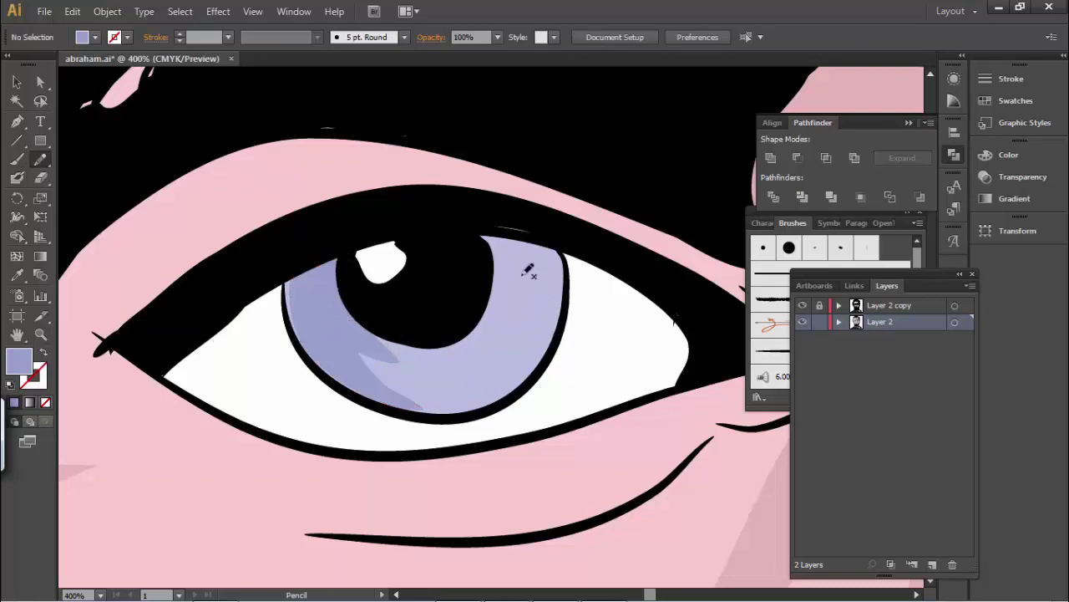
drag(529, 269, 508, 373)
drag(539, 278, 522, 269)
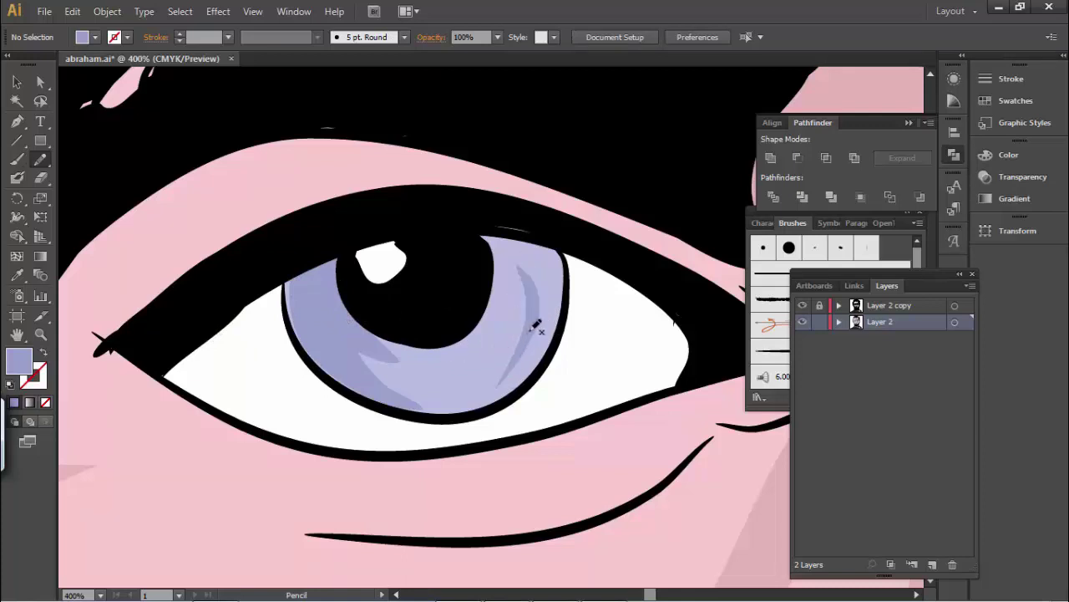
- Recentre the eye and add lavender shading along the iris's left, lower edge and right side
mouse_move(535, 330)
mouse_down()
mouse_move(508, 318)
mouse_move(454, 330)
mouse_move(183, 333)
mouse_up()
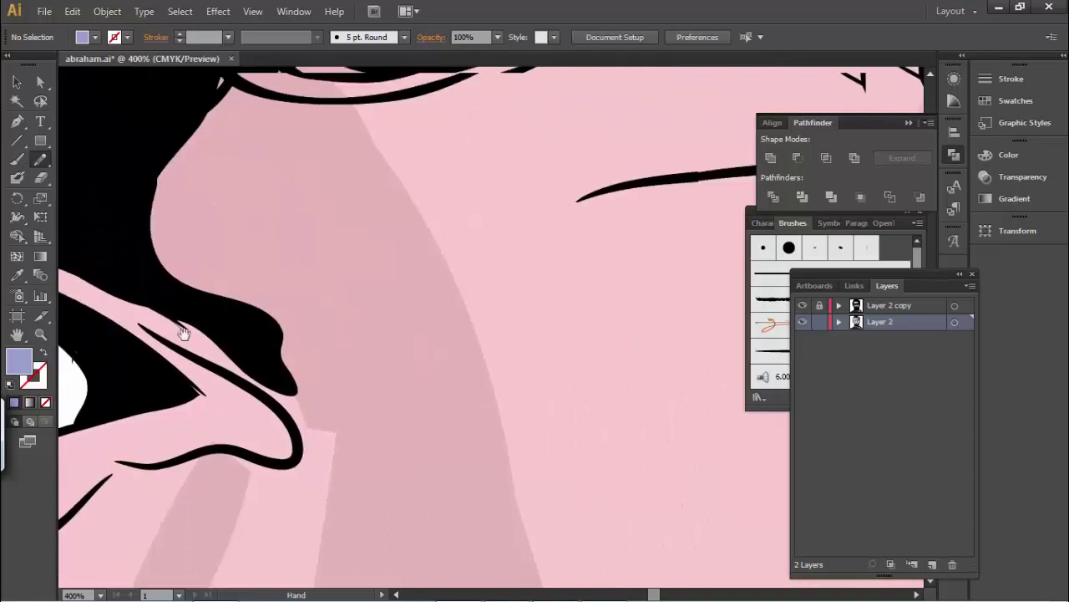
drag(430, 310, 223, 310)
drag(468, 313, 219, 318)
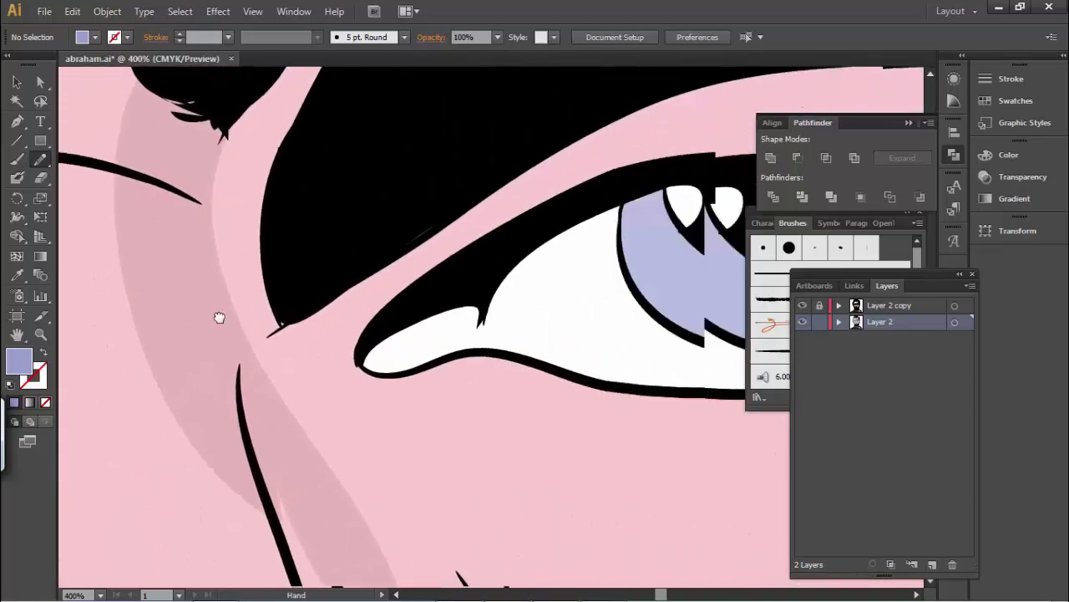
drag(360, 367, 225, 317)
drag(439, 332, 248, 354)
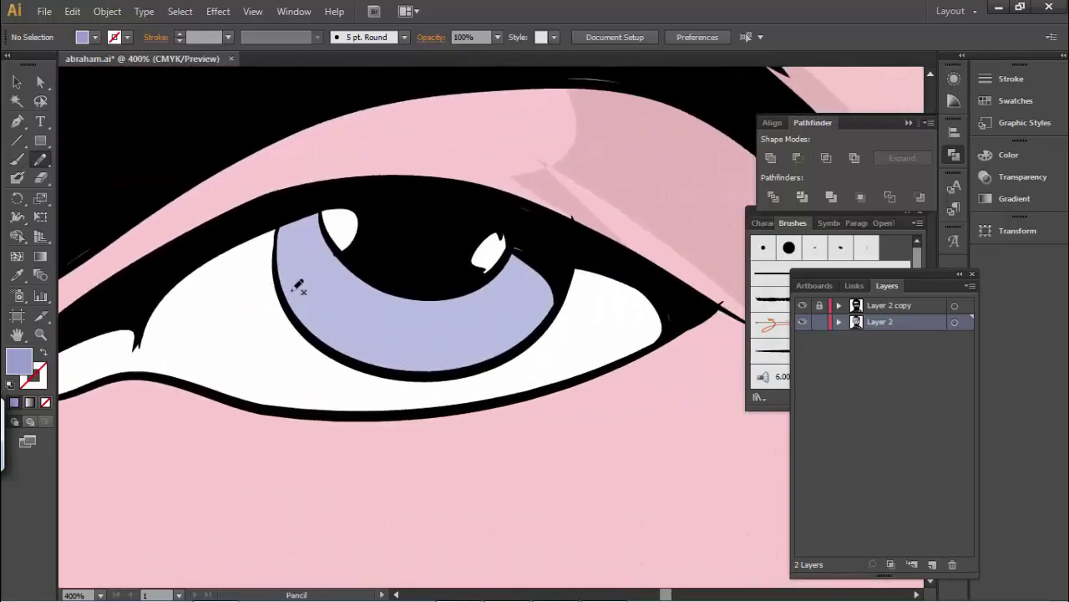
mouse_move(286, 224)
mouse_down()
mouse_move(279, 241)
mouse_move(303, 315)
mouse_move(310, 306)
mouse_move(351, 327)
mouse_move(398, 312)
mouse_move(398, 299)
mouse_move(355, 292)
mouse_move(331, 227)
mouse_move(309, 207)
mouse_move(286, 224)
mouse_up()
mouse_move(508, 292)
mouse_down()
mouse_move(547, 251)
mouse_move(509, 317)
mouse_move(557, 235)
mouse_move(482, 324)
mouse_up()
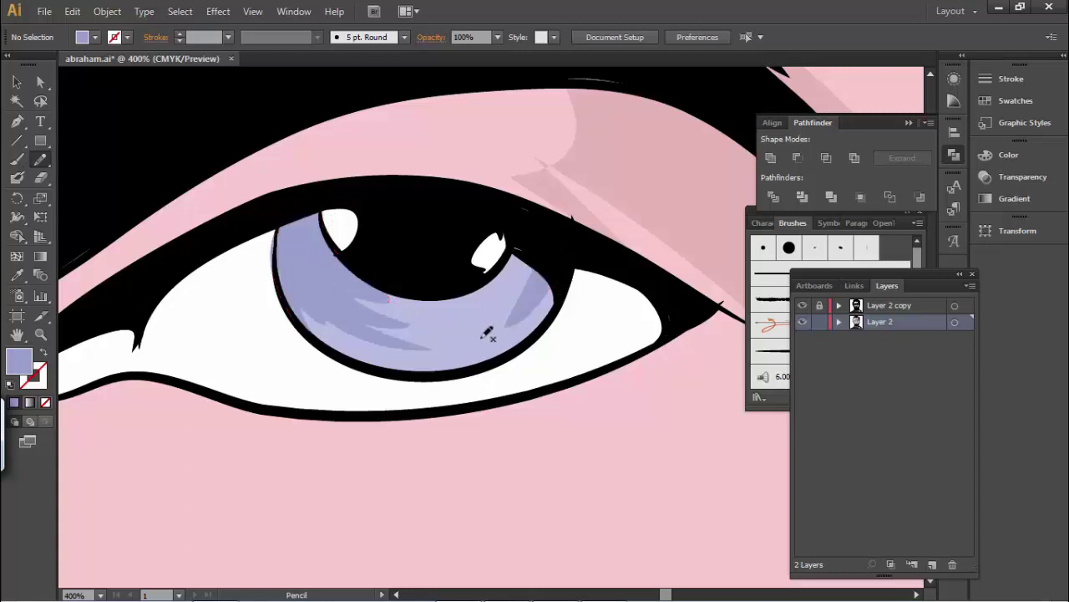
double_click(16, 361)
- Set the fill to white and pencil highlights along the iris's lower-left and right edges
drag(637, 184, 620, 163)
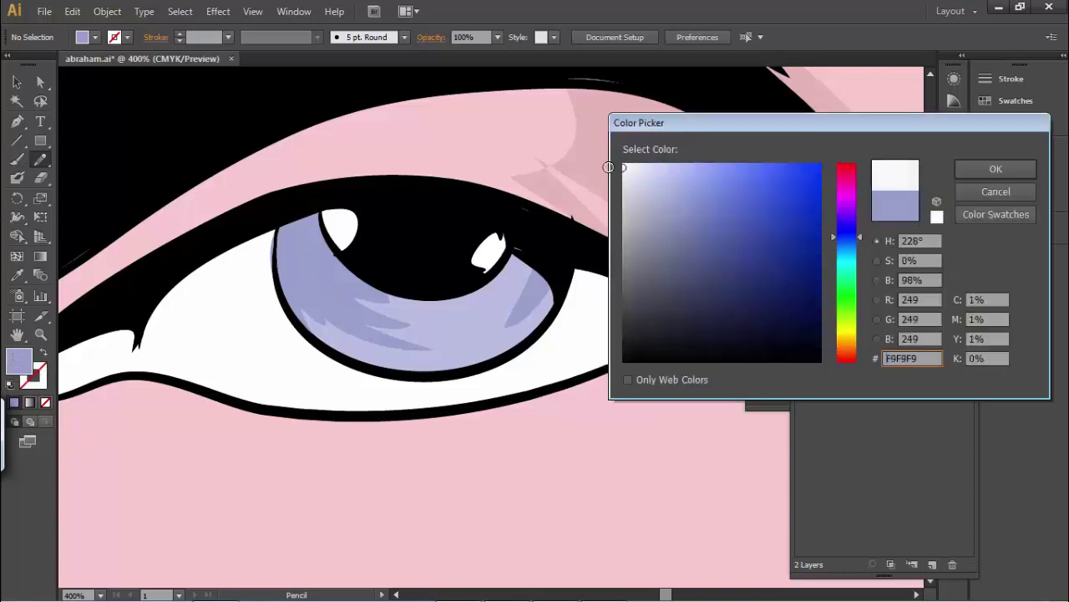
click(972, 167)
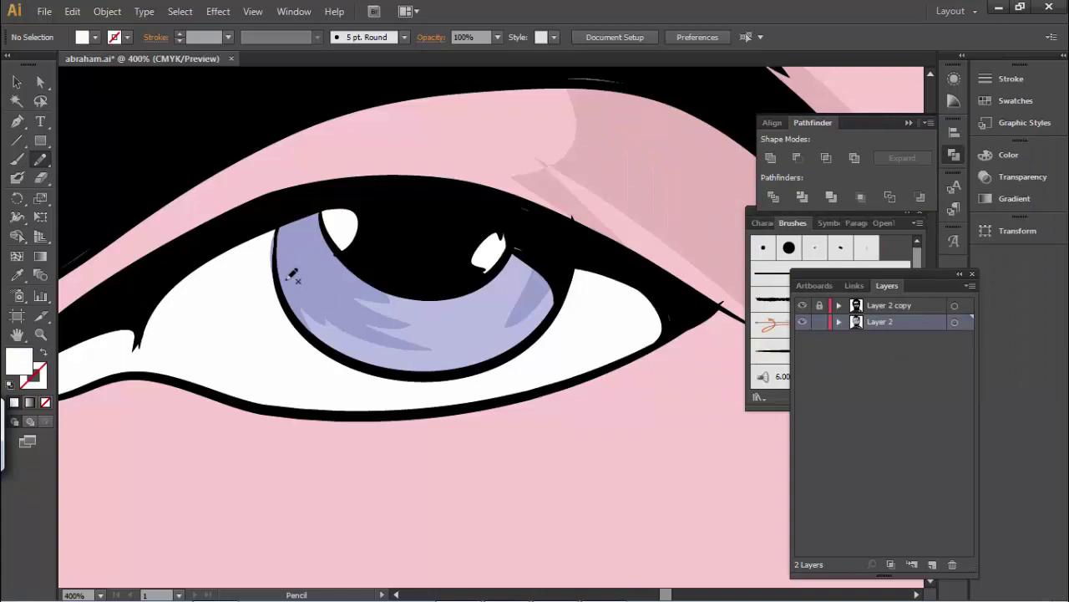
mouse_move(293, 272)
mouse_down()
mouse_move(351, 329)
mouse_move(301, 262)
mouse_move(316, 326)
mouse_up()
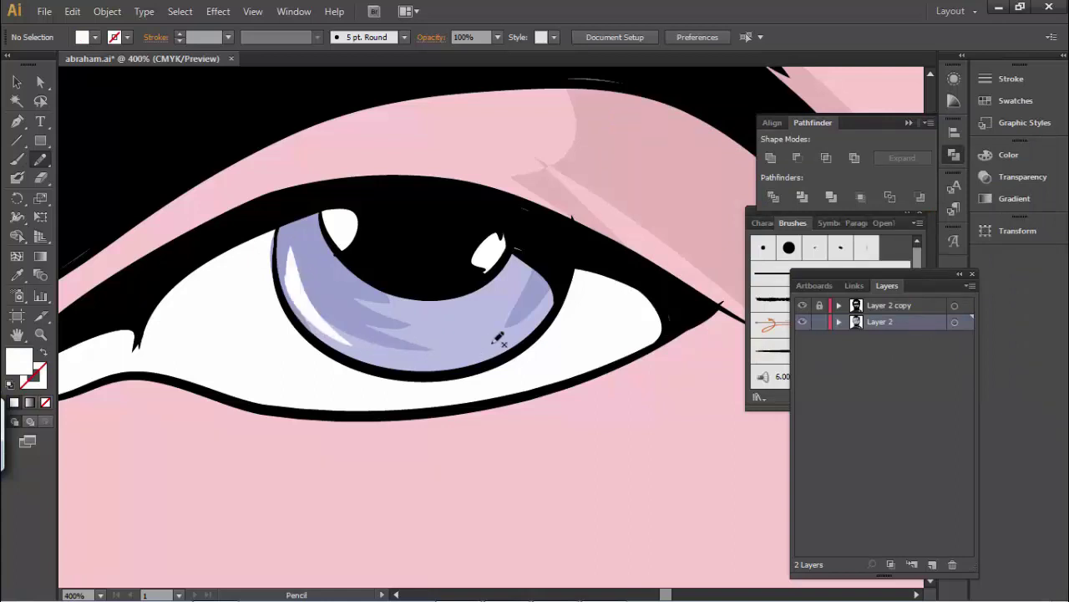
drag(549, 266, 501, 336)
- Recentre the eye and add white highlights on the lower, lower-left and right inner iris edges
key(space)
mouse_move(421, 336)
mouse_down()
mouse_move(458, 305)
mouse_move(568, 360)
mouse_move(745, 365)
mouse_move(776, 336)
mouse_up()
mouse_move(301, 368)
mouse_down()
mouse_move(463, 375)
mouse_move(597, 365)
mouse_up()
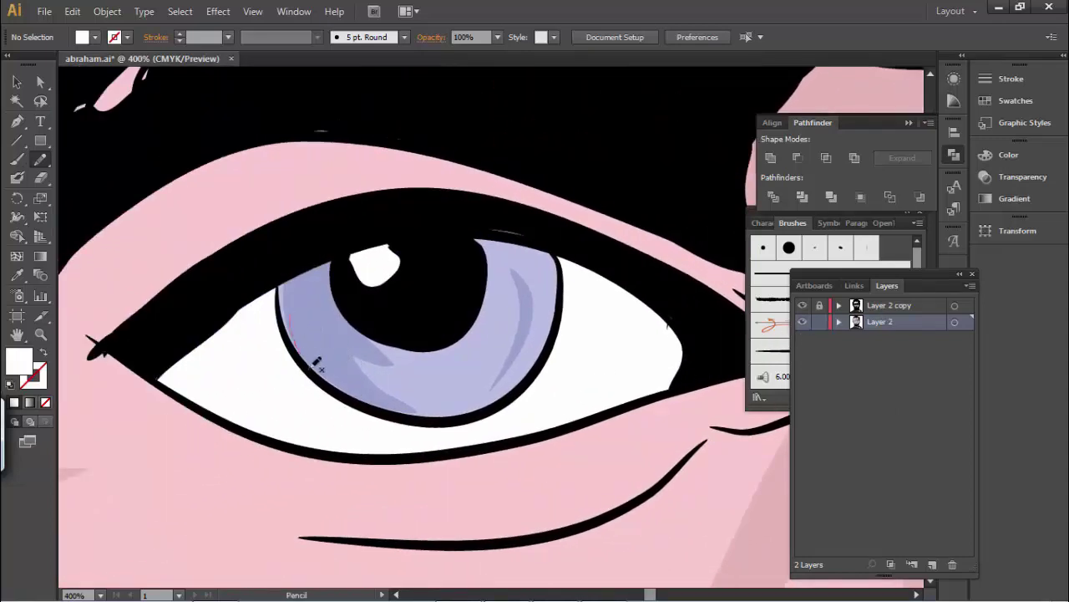
drag(315, 365, 339, 380)
drag(298, 307, 328, 363)
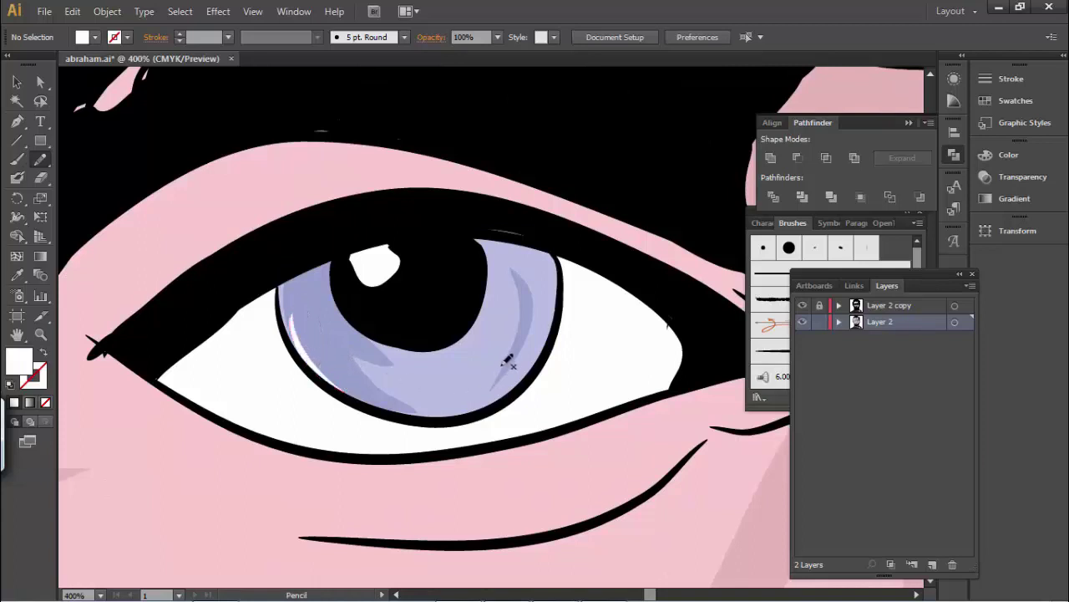
drag(525, 265, 495, 360)
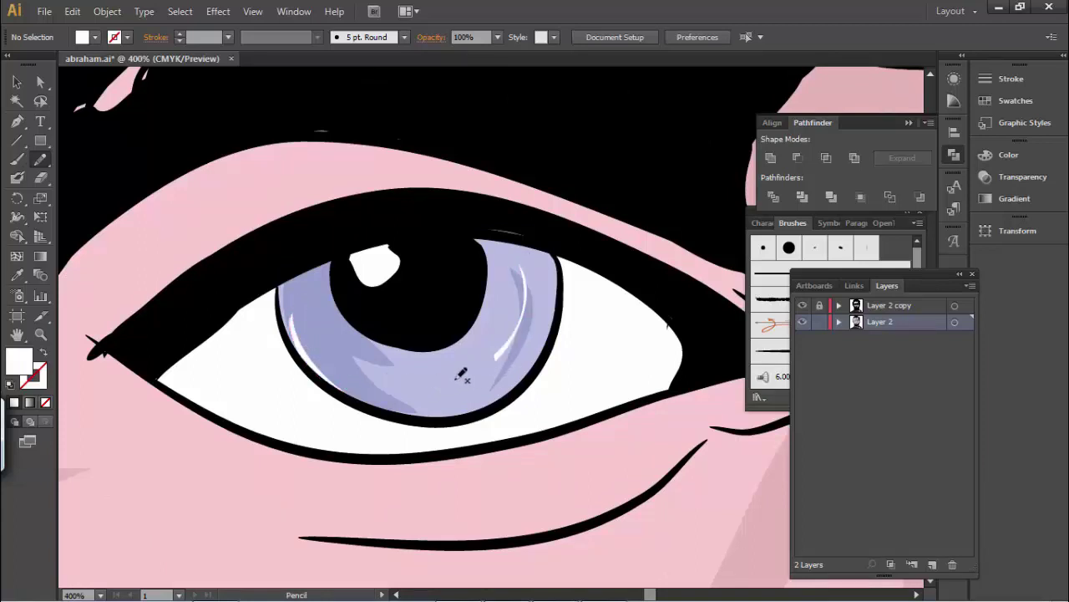
key(space)
- Set the fill to dark blue #53587A and shade the iris's upper-left and lower areas
double_click(19, 359)
mouse_move(684, 231)
mouse_down()
mouse_move(773, 351)
mouse_move(686, 265)
mouse_up()
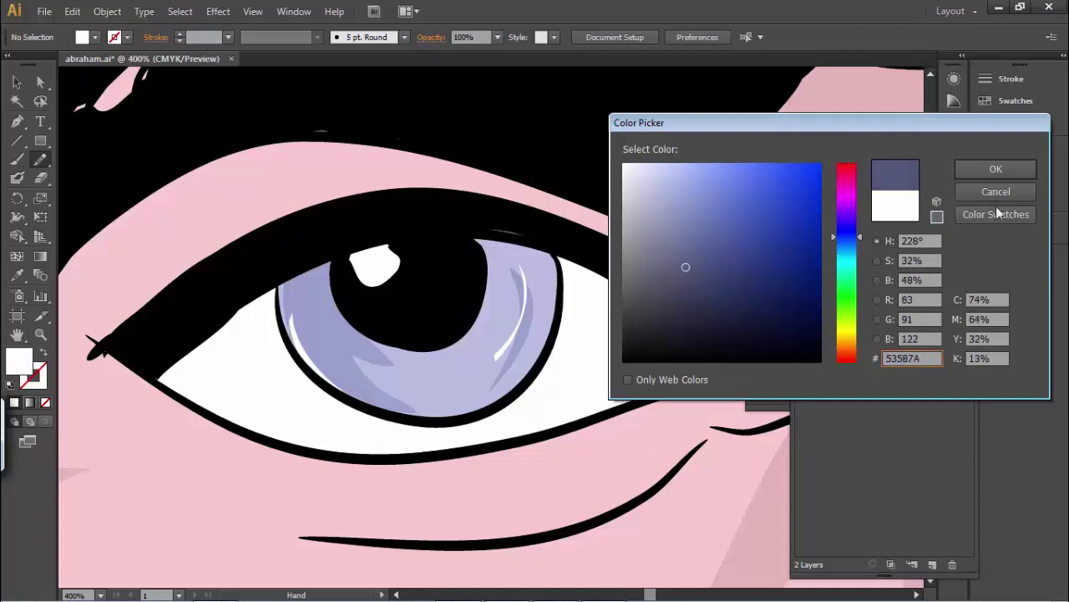
click(1009, 170)
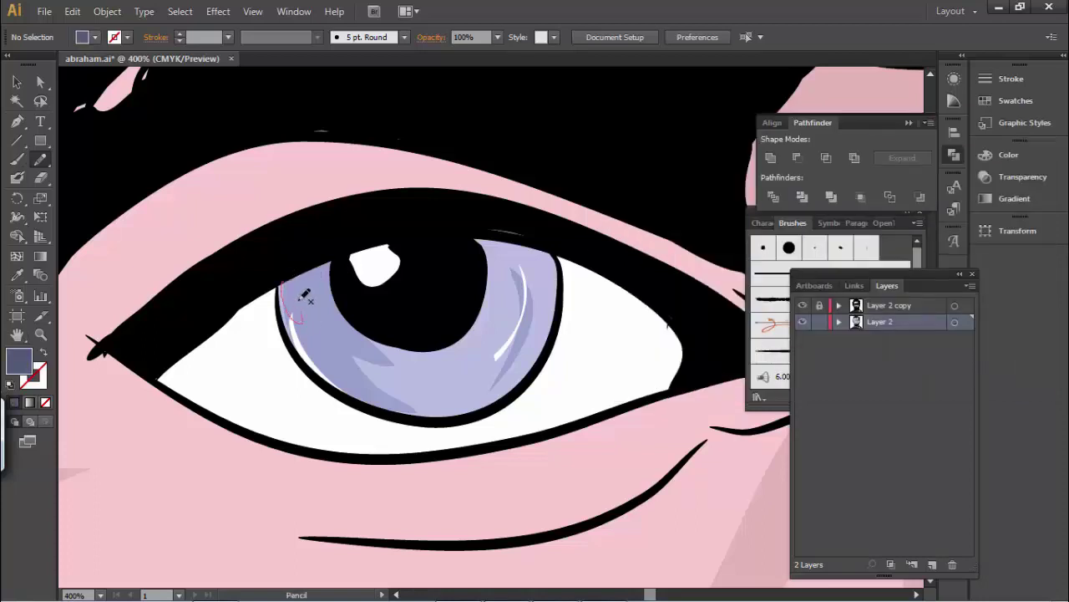
mouse_move(351, 337)
mouse_down()
mouse_move(303, 276)
mouse_move(318, 329)
mouse_up()
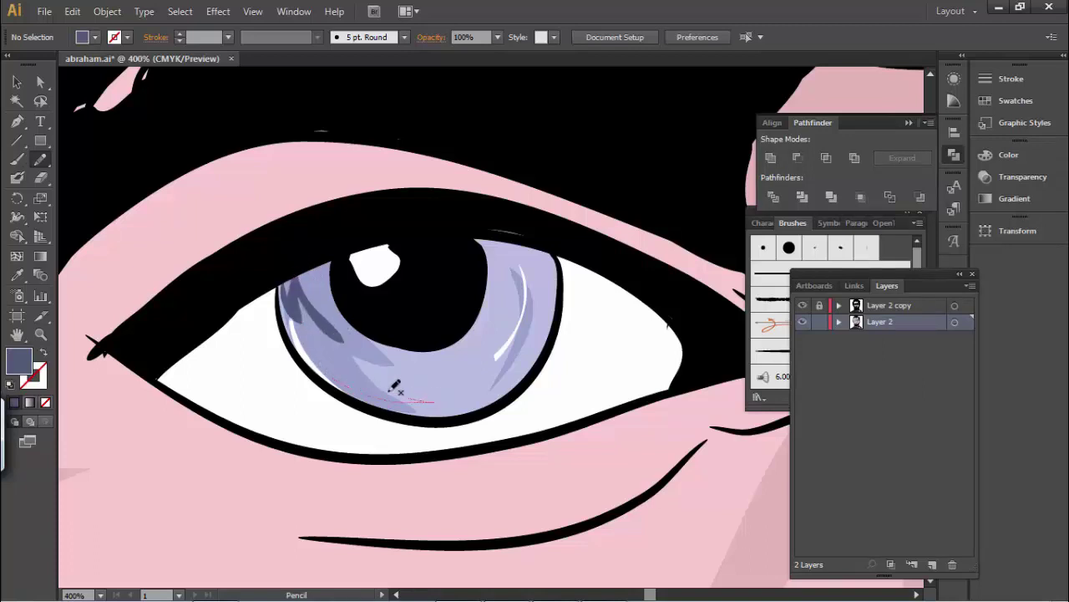
drag(334, 369, 411, 387)
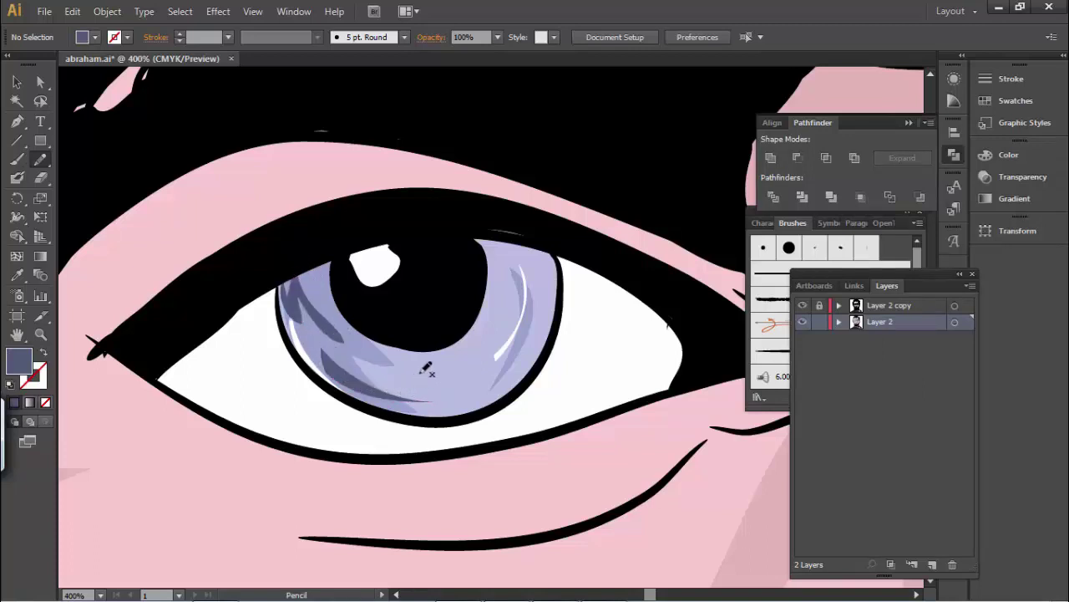
- Recentre on the iris and add dark shading along its left edge and below the right highlight
key(space)
drag(260, 266, 515, 261)
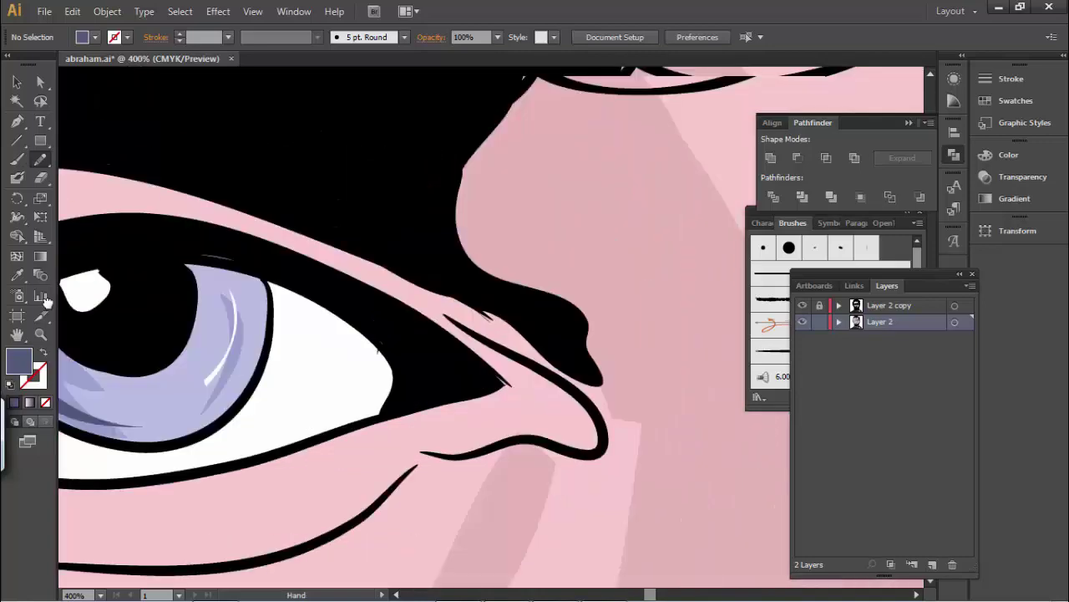
drag(265, 273, 131, 288)
mouse_move(493, 268)
mouse_down()
mouse_move(450, 325)
mouse_move(163, 217)
mouse_up()
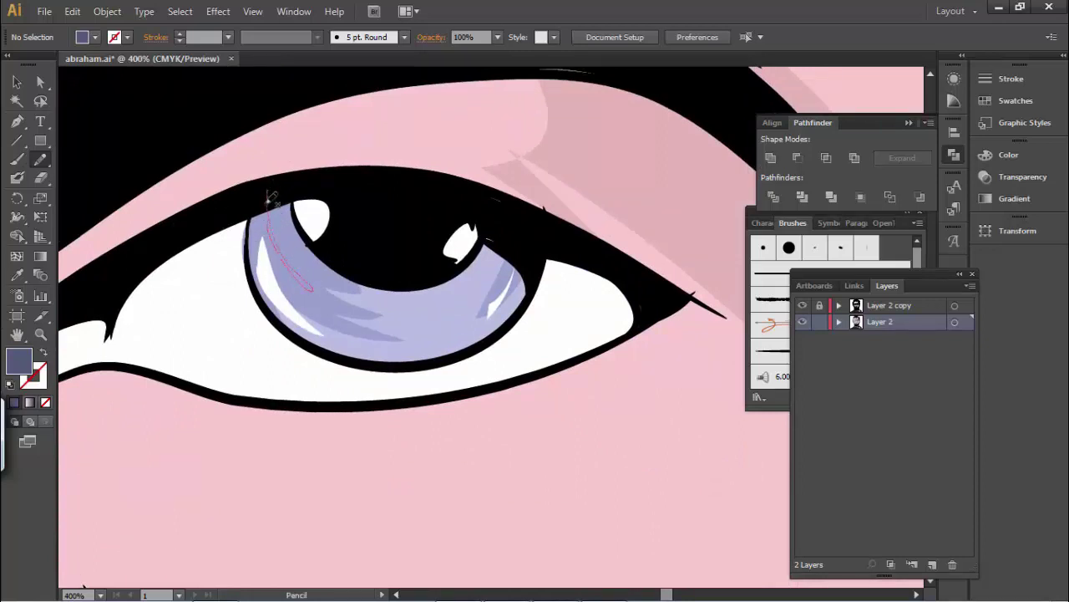
drag(270, 197, 269, 201)
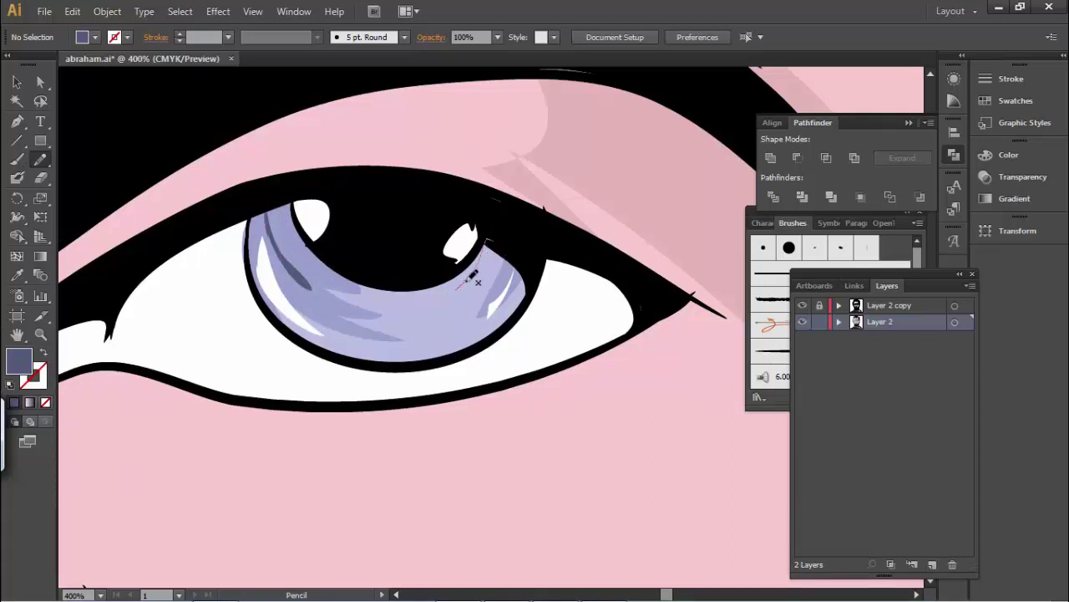
drag(531, 227, 468, 257)
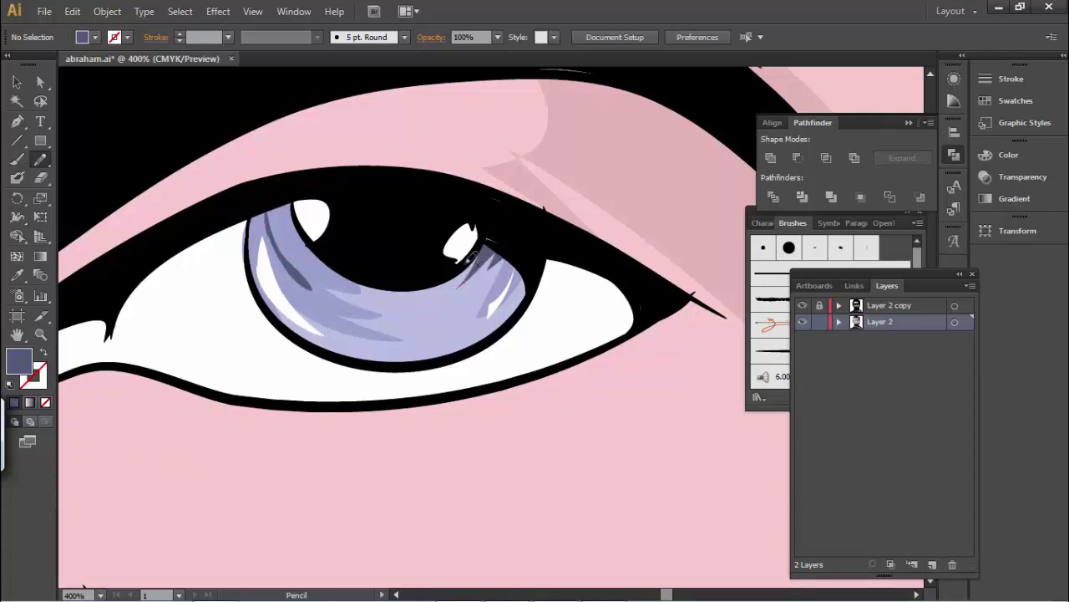
- Zoom out step by step from the iris to the whole artboard at 16.67%
click(40, 334)
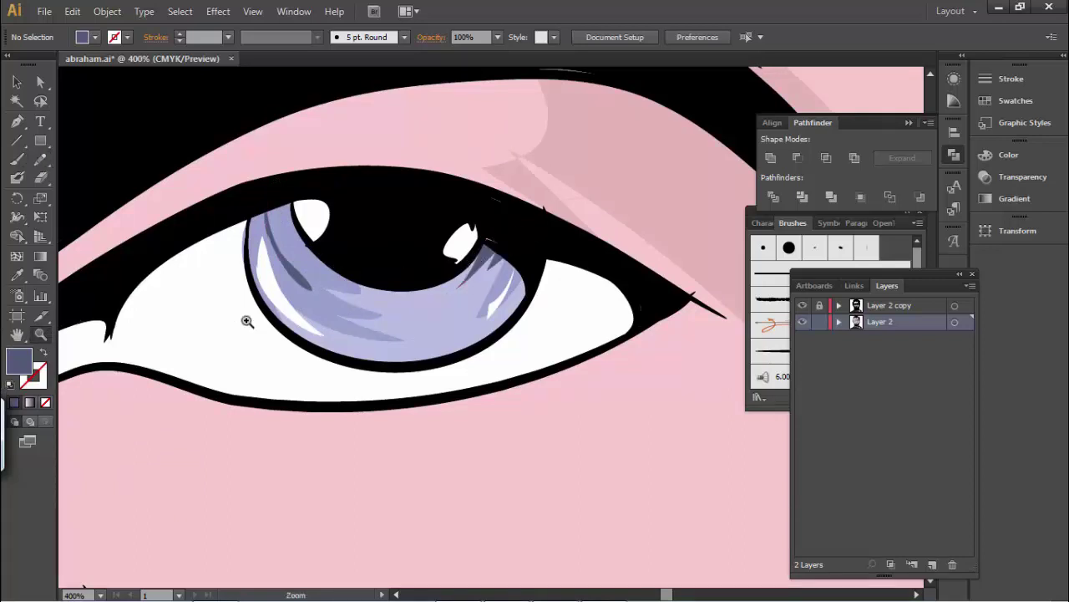
alt+click(381, 315)
alt+click(442, 325)
alt+click(449, 341)
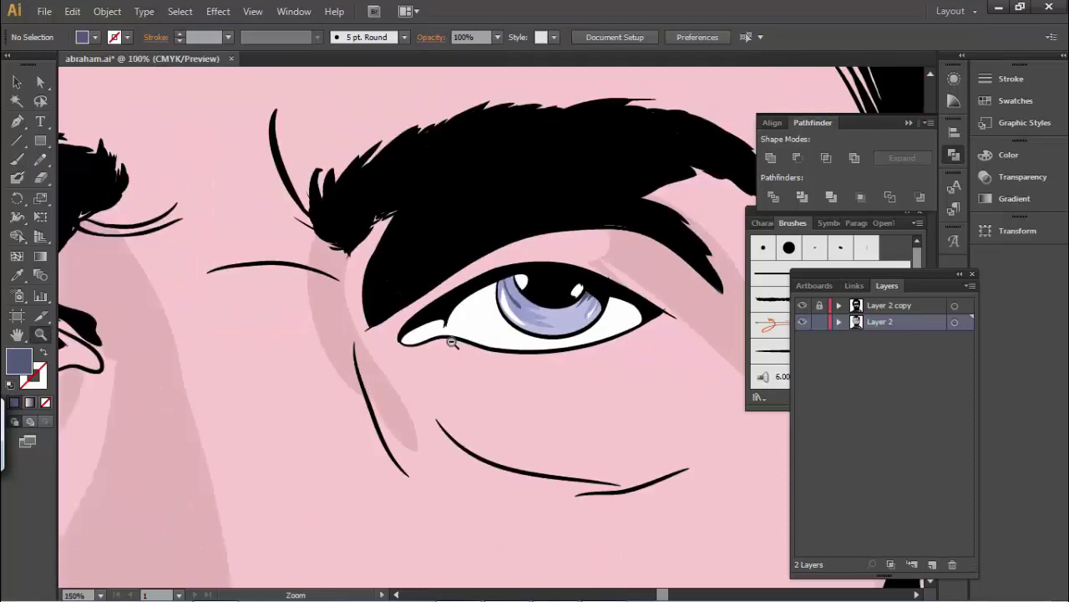
alt+click(452, 342)
alt+click(452, 342)
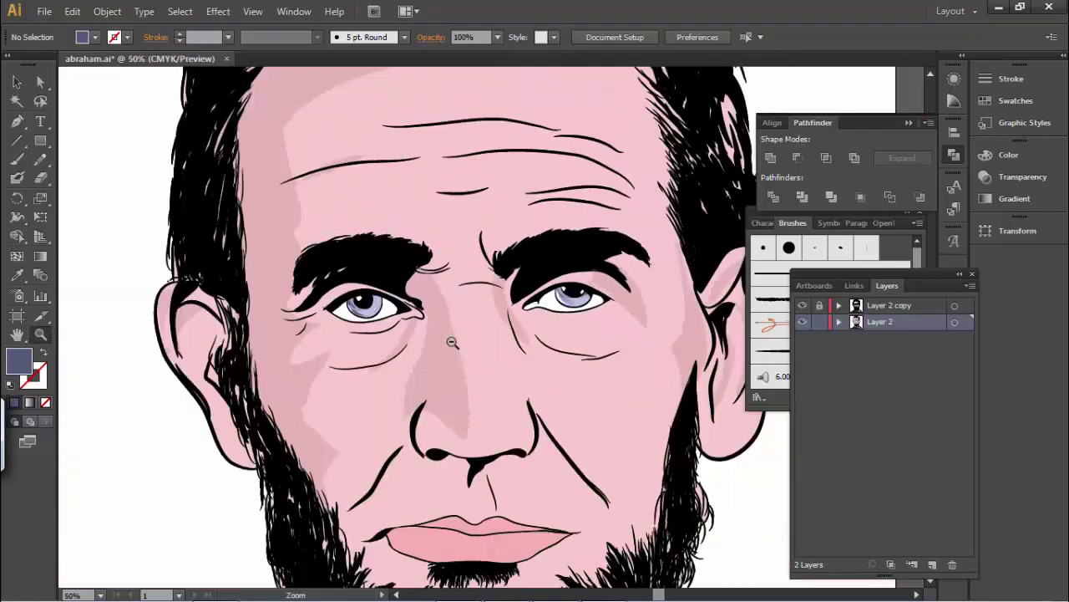
alt+click(452, 342)
alt+click(452, 342)
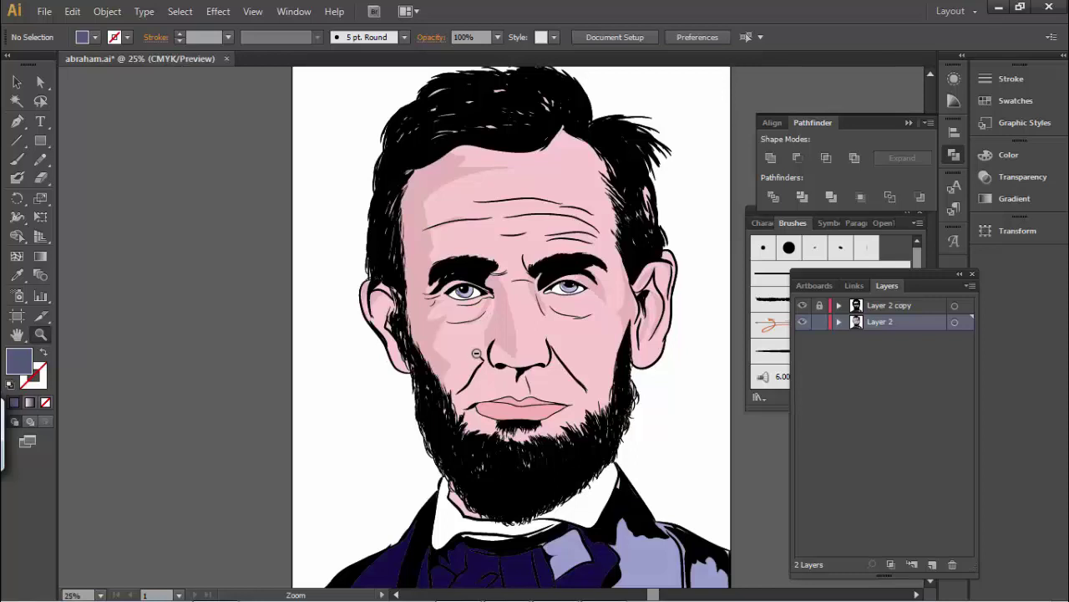
alt+click(489, 366)
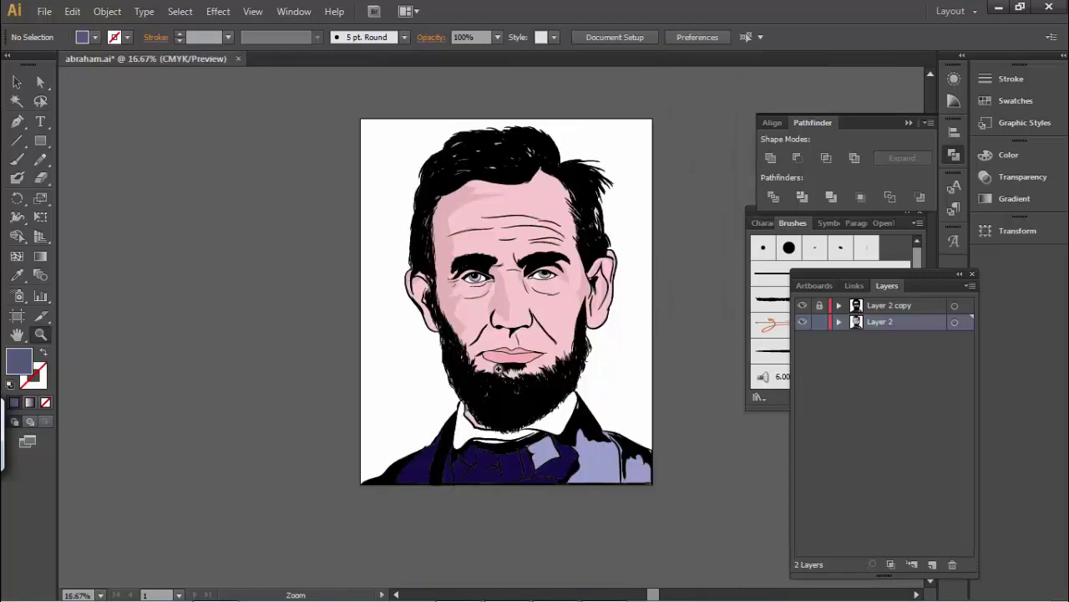
drag(501, 365, 391, 365)
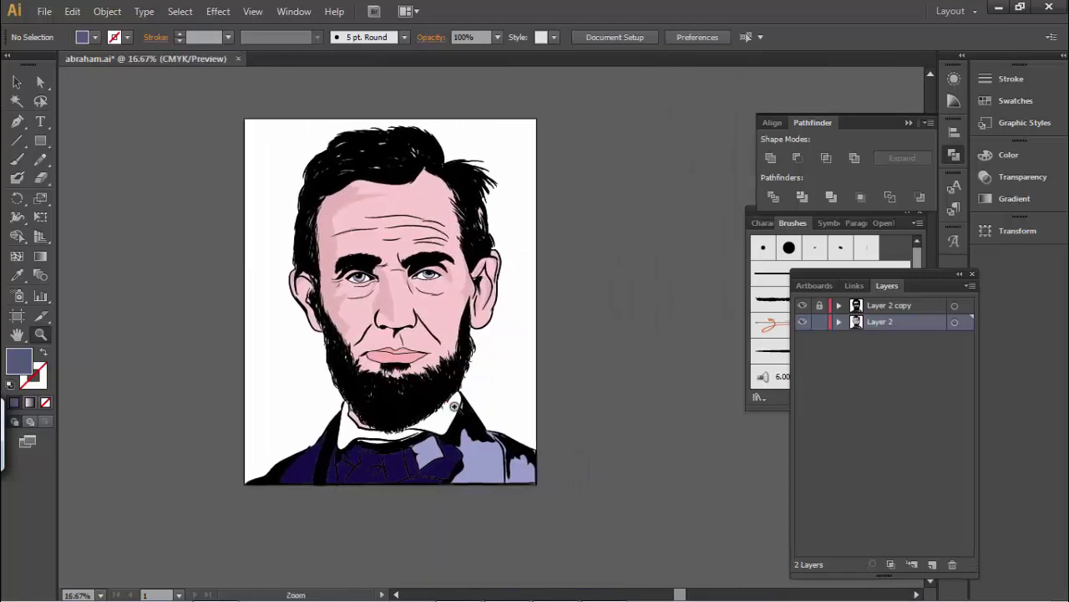
- Zoom to 25% and pan so the full portrait is framed in the view
click(456, 389)
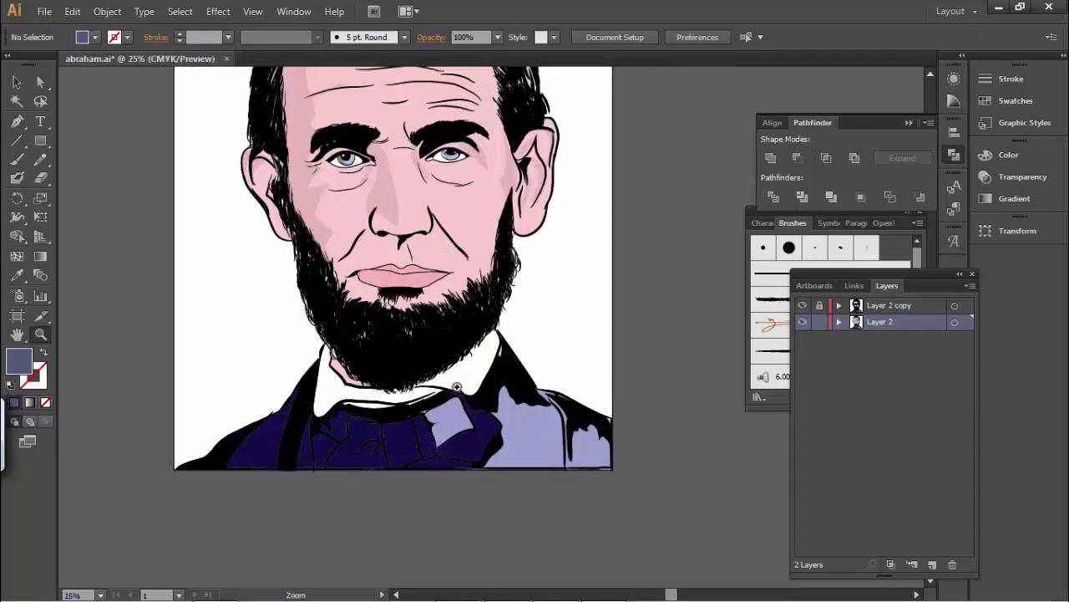
drag(452, 336, 476, 465)
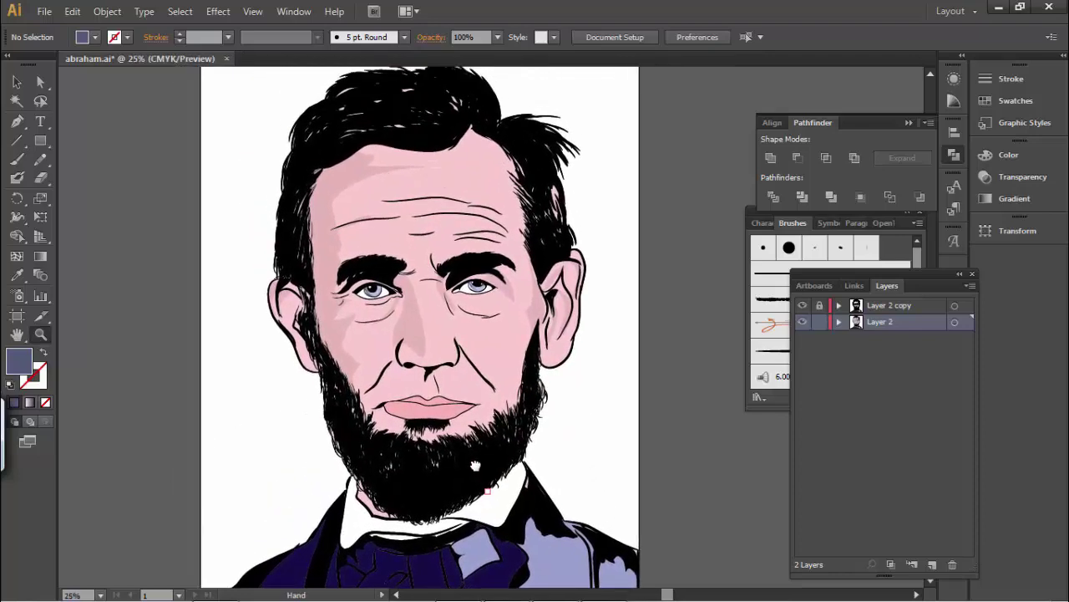
key(alt)
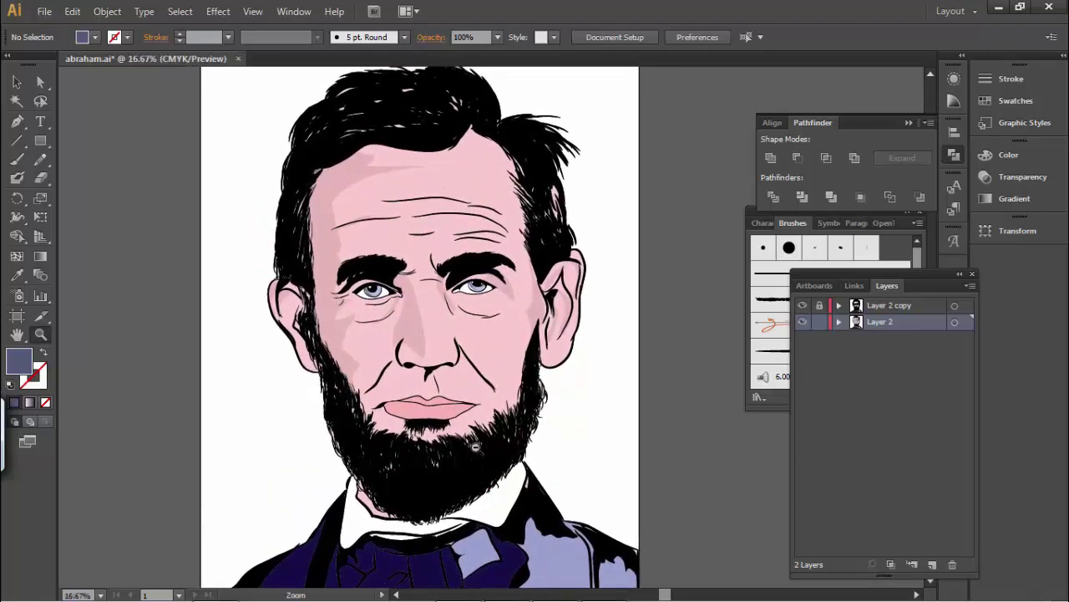
alt+click(475, 447)
drag(488, 295, 474, 365)
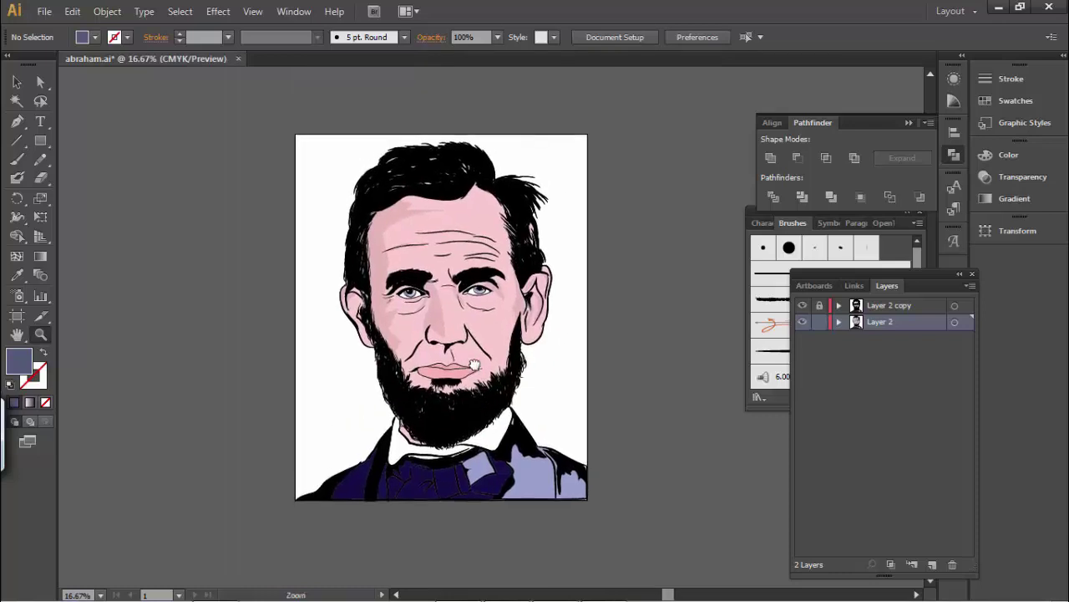
click(474, 364)
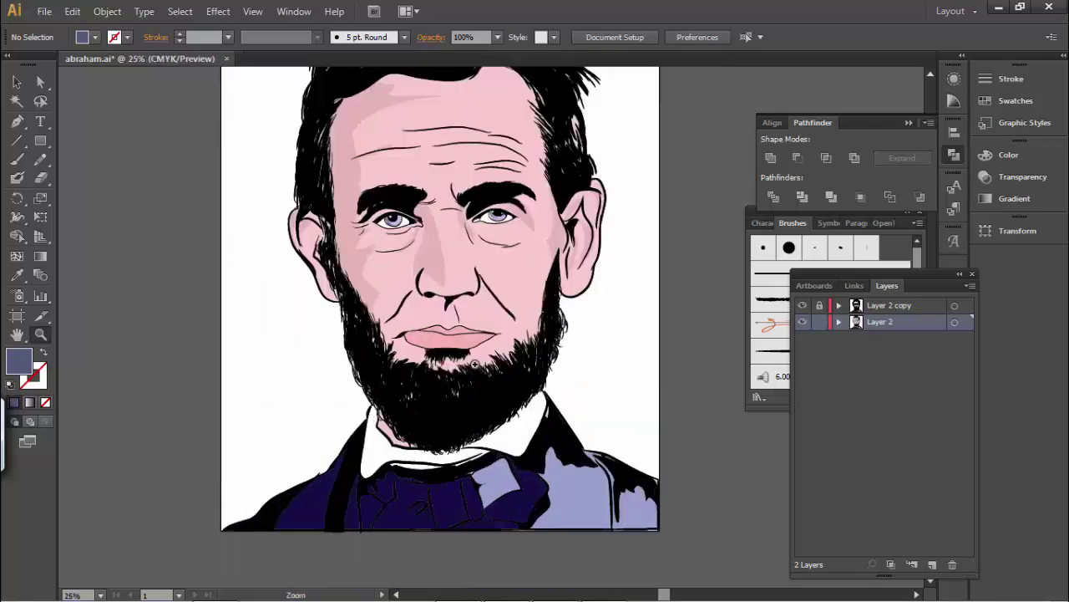
mouse_move(490, 289)
mouse_down()
mouse_move(487, 358)
mouse_move(478, 354)
mouse_up()
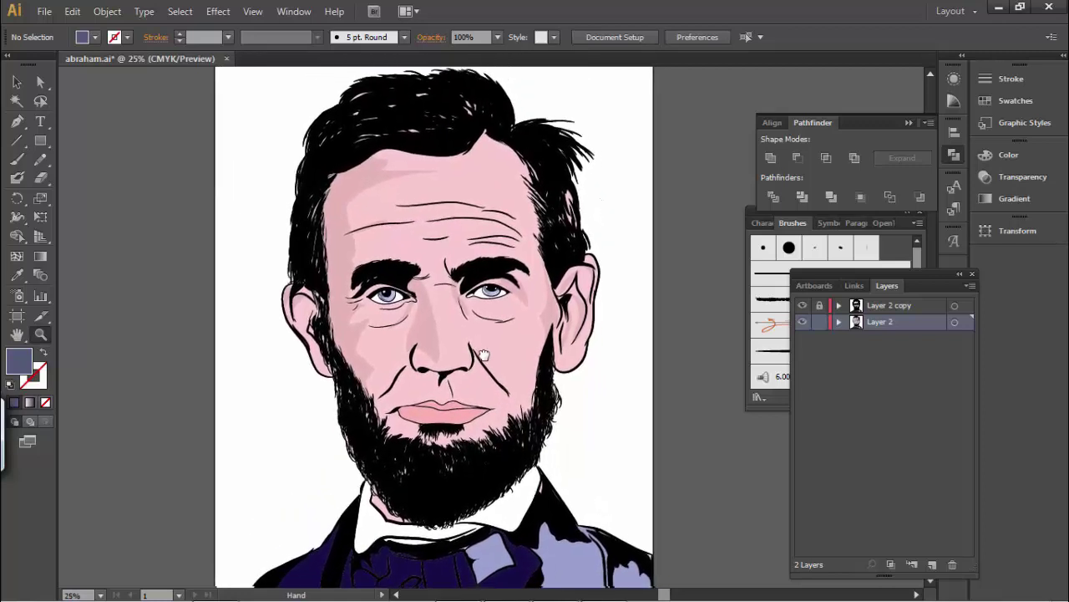